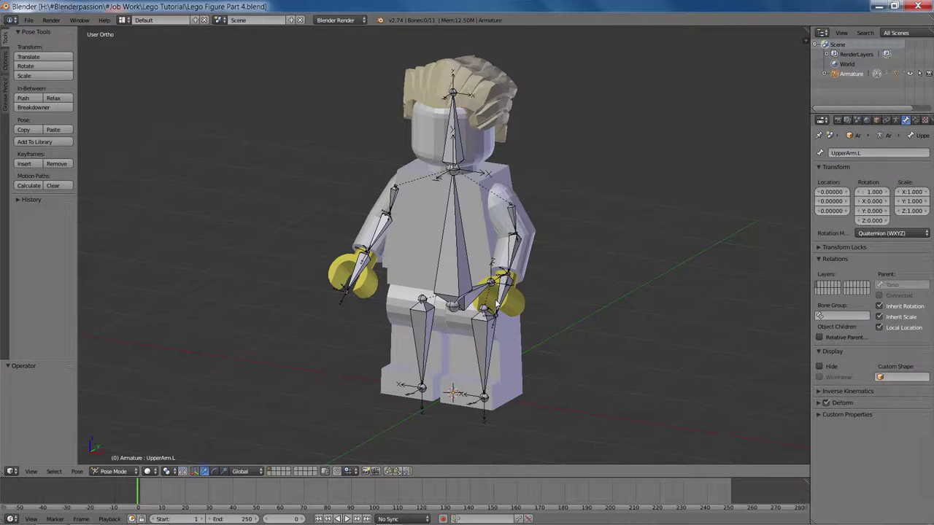
Set the render engine to Cycles Render.
mouse_move(502, 241)
middle_down()
mouse_move(482, 264)
mouse_move(523, 251)
mouse_move(508, 255)
middle_up()
click(337, 20)
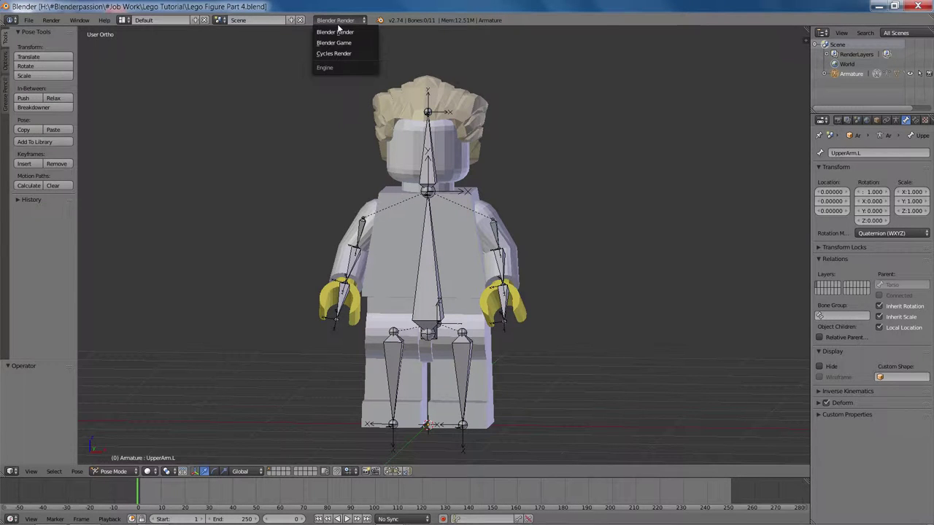
click(348, 54)
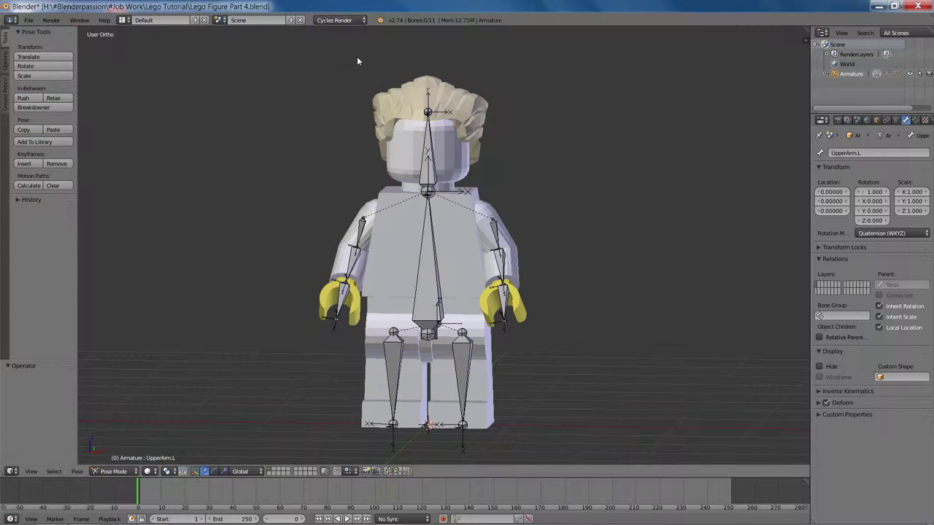
Widen the properties editor slightly, select the figure's torso mesh and show its material settings.
middle_drag(565, 141, 613, 136)
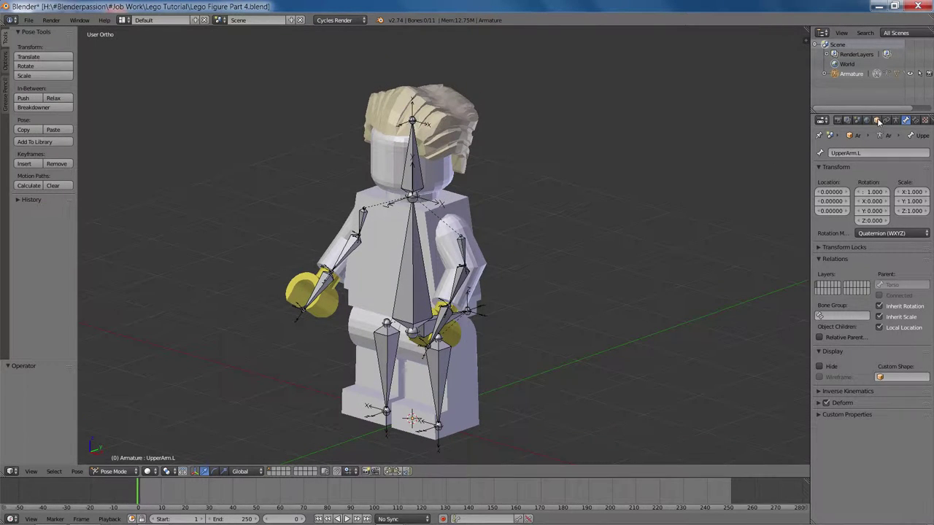
scroll(870, 123, down, 3)
scroll(870, 124, up, 1)
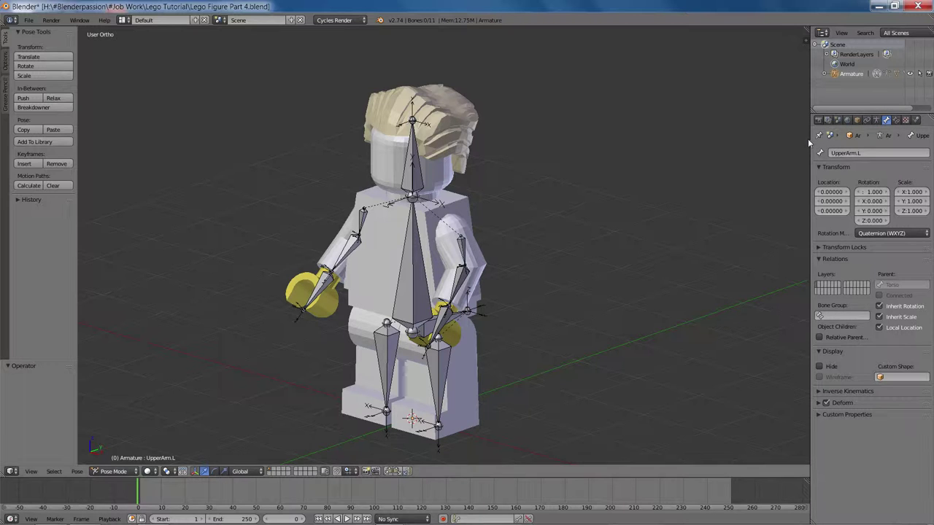
drag(807, 139, 797, 139)
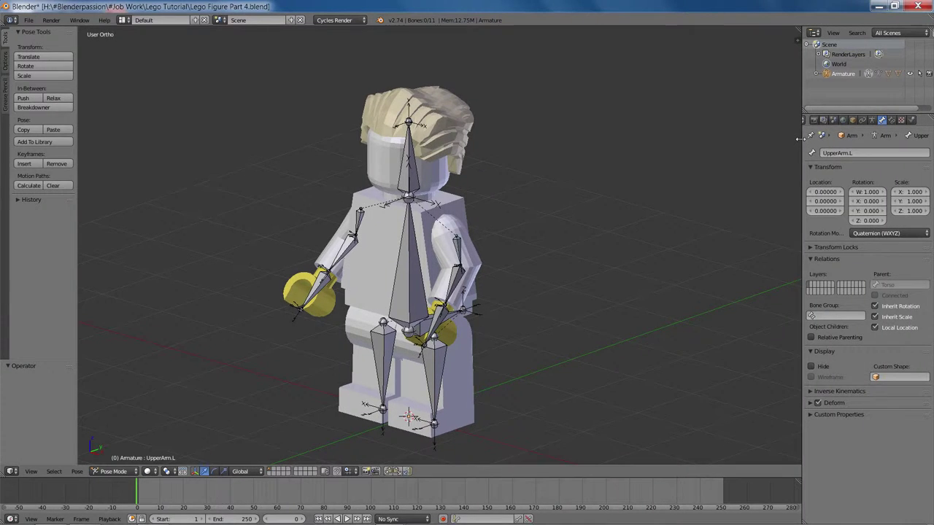
right_click(380, 246)
scroll(854, 122, up, 1)
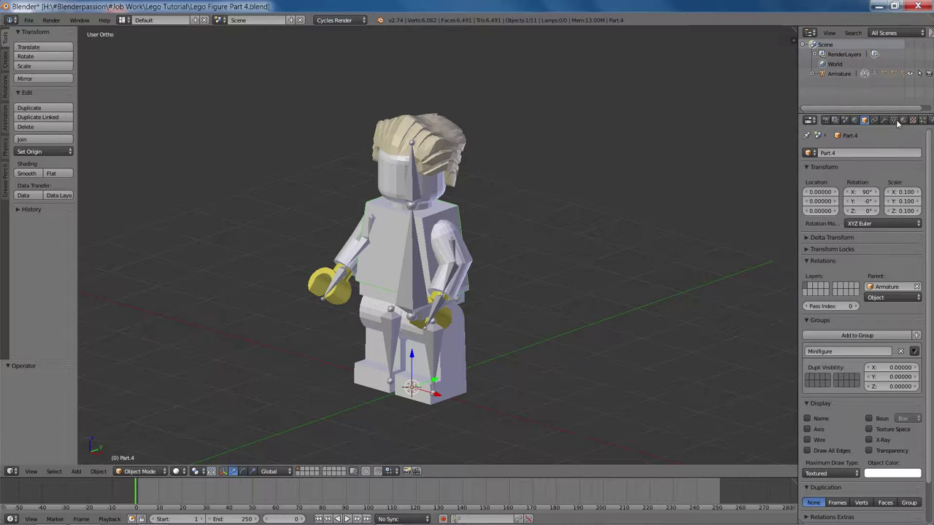
click(903, 120)
Enter Edit Mode on the torso and select its entire mesh.
middle_drag(544, 227, 580, 224)
scroll(580, 224, up, 4)
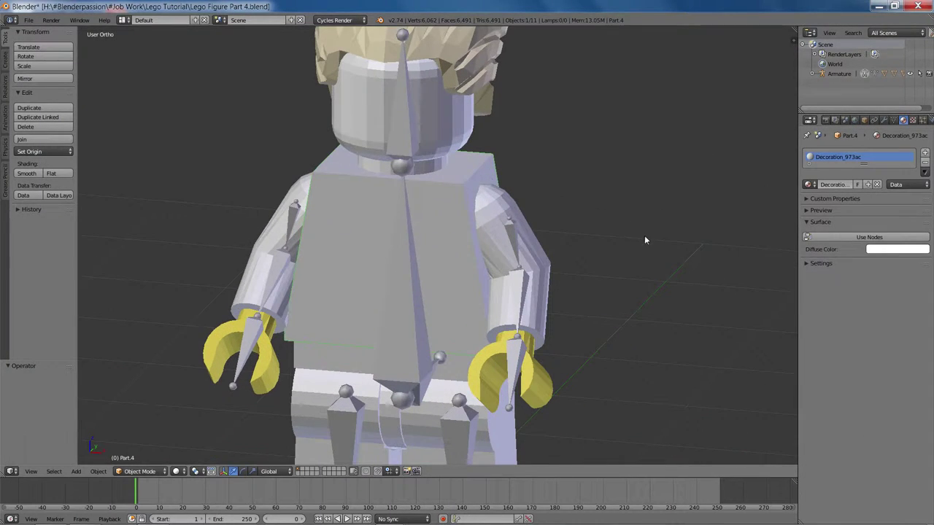
key(Tab)
key(a)
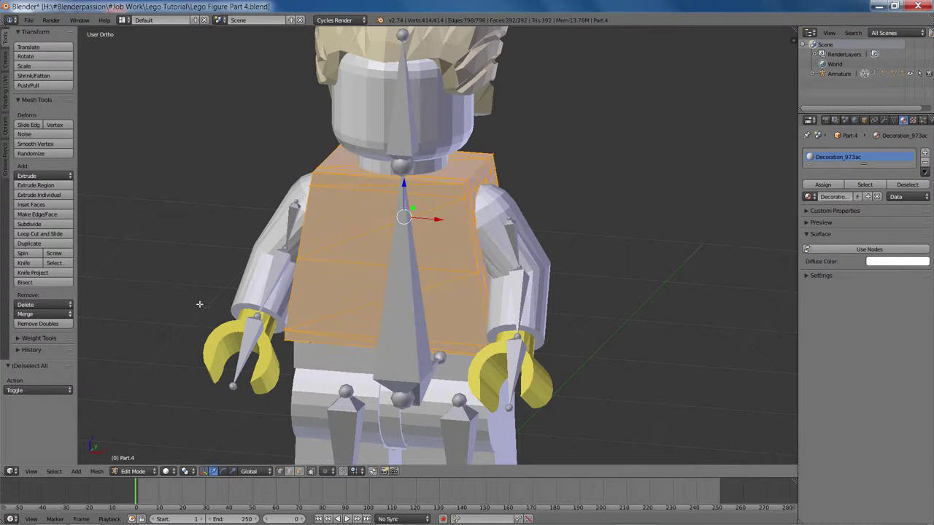
Hide the tool shelf, split the 3D view vertically and turn one half into a UV/Image Editor showing the torso's UV layout.
key(t)
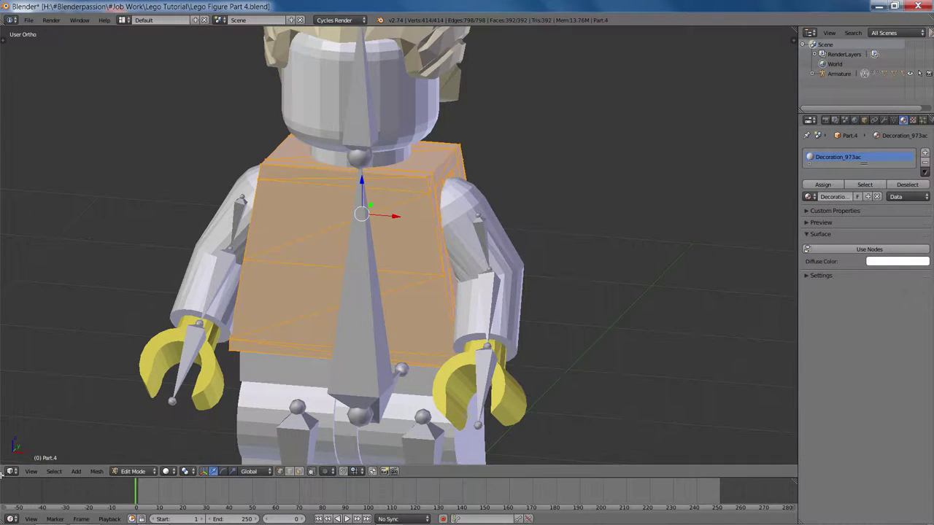
drag(3, 476, 369, 426)
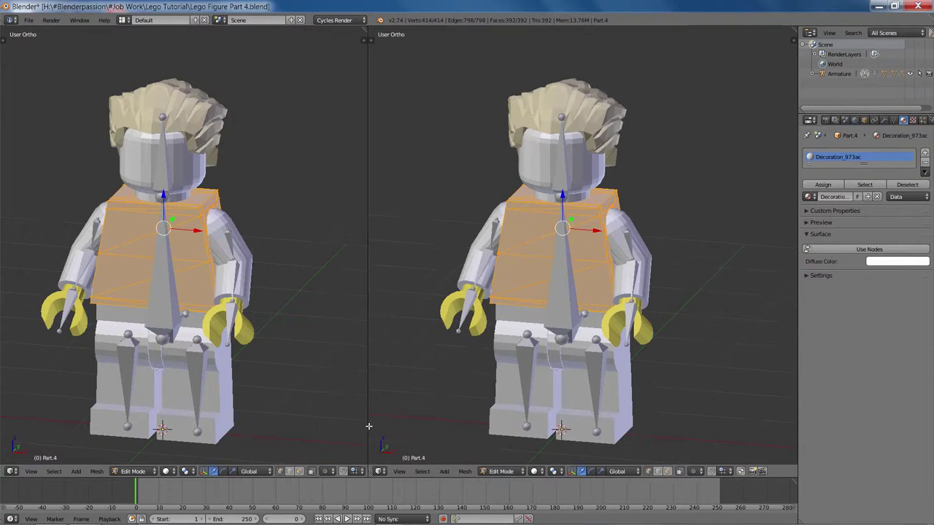
click(13, 471)
key(u)
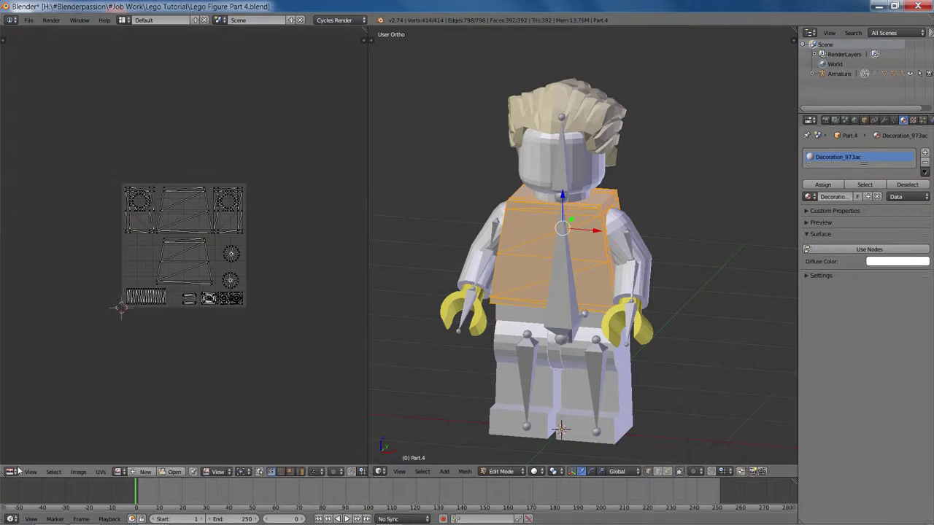
scroll(230, 293, up, 4)
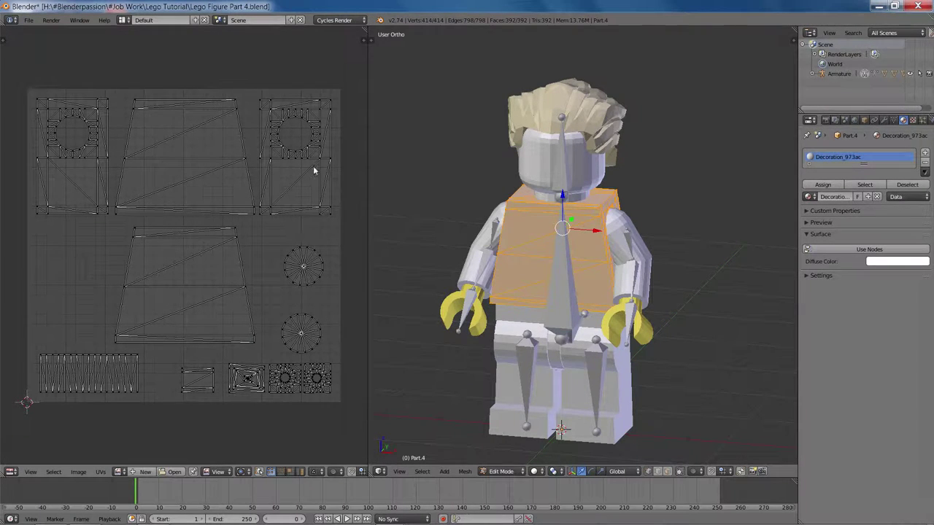
key(a)
key(a)
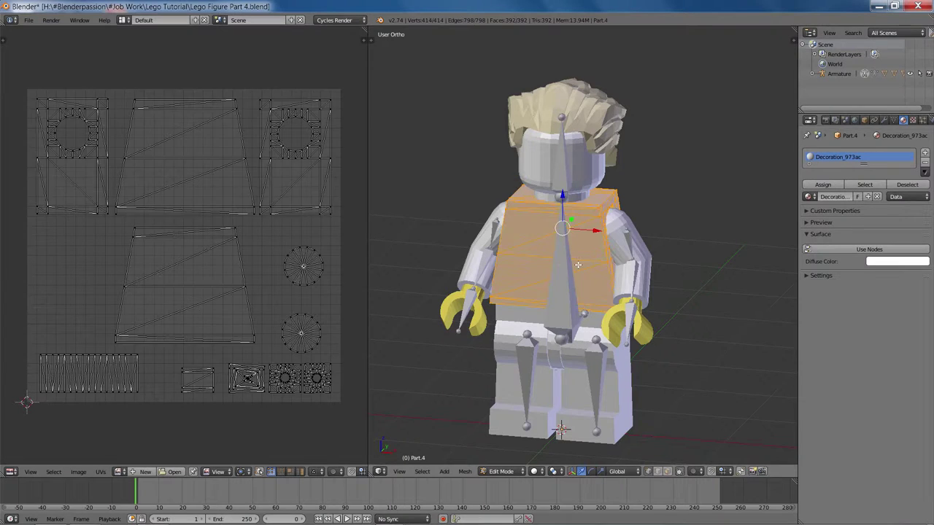
key(a)
key(a)
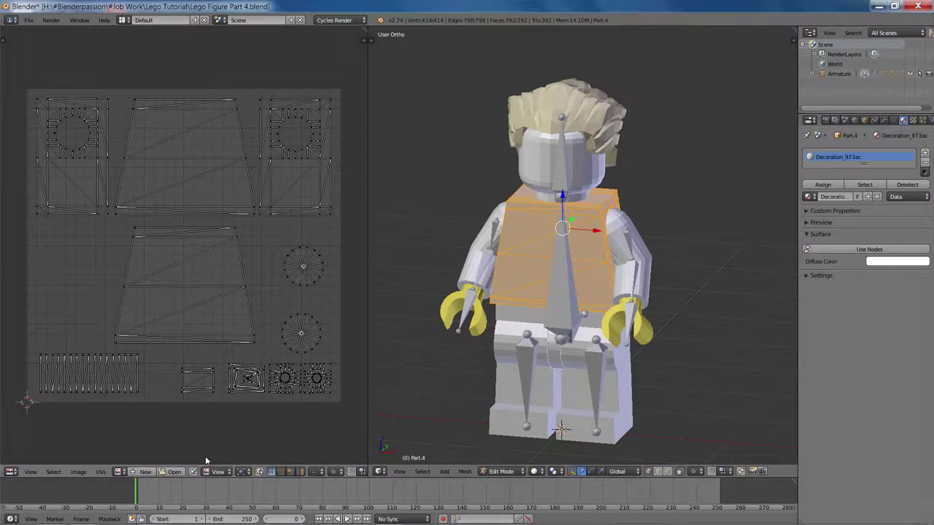
Load 973ac.png from the Desktop's decorations folder behind the torso's UV layout, using thumbnails to find the image.
click(173, 473)
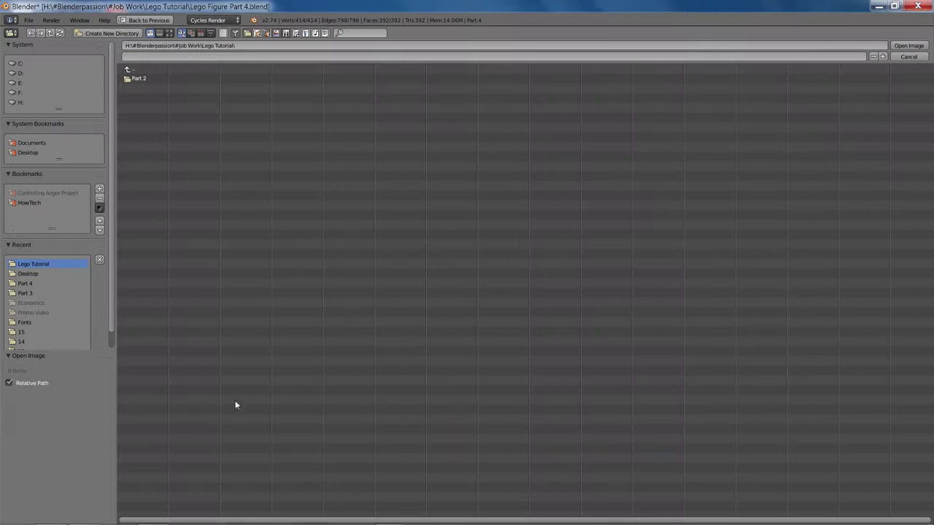
click(48, 151)
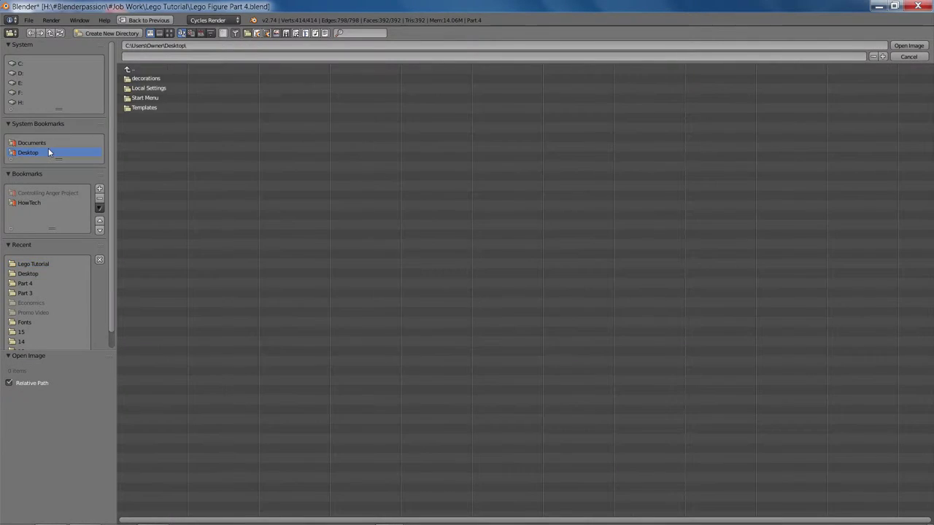
click(151, 79)
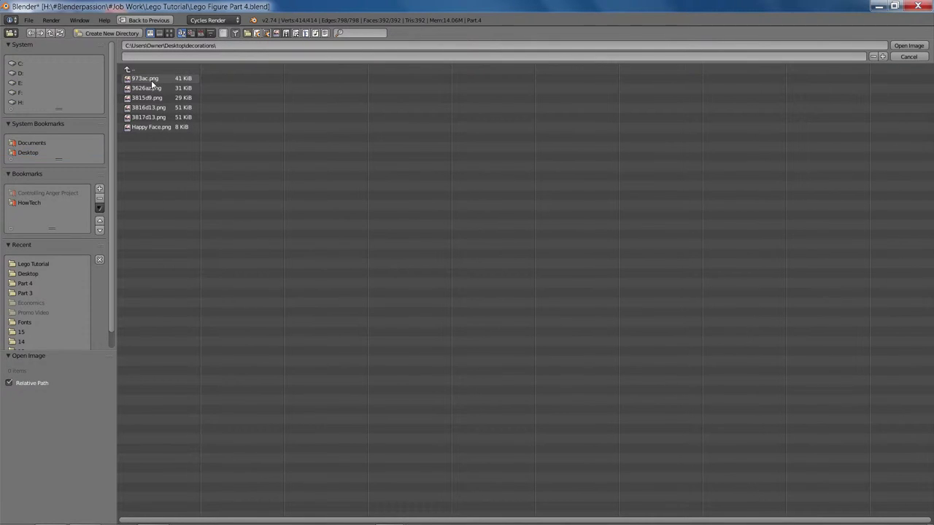
click(170, 33)
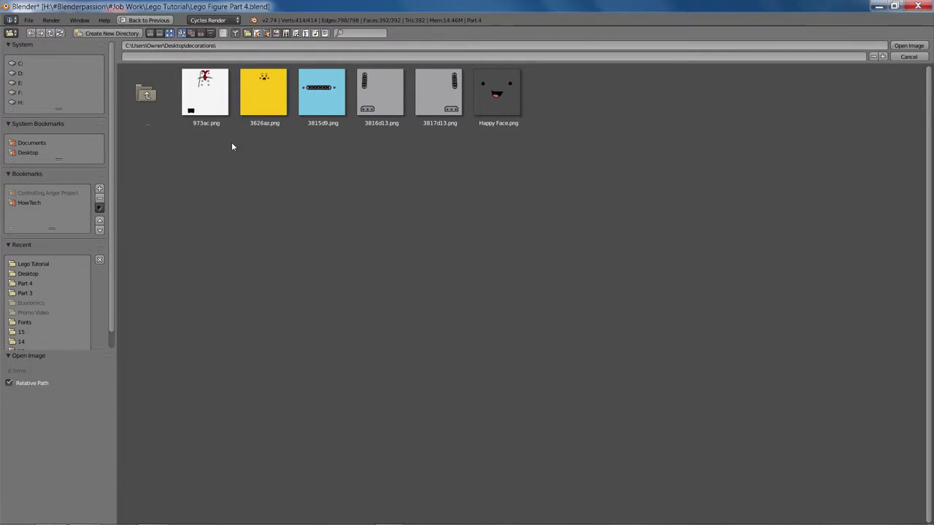
double_click(208, 98)
scroll(215, 157, down, 5)
scroll(221, 182, up, 1)
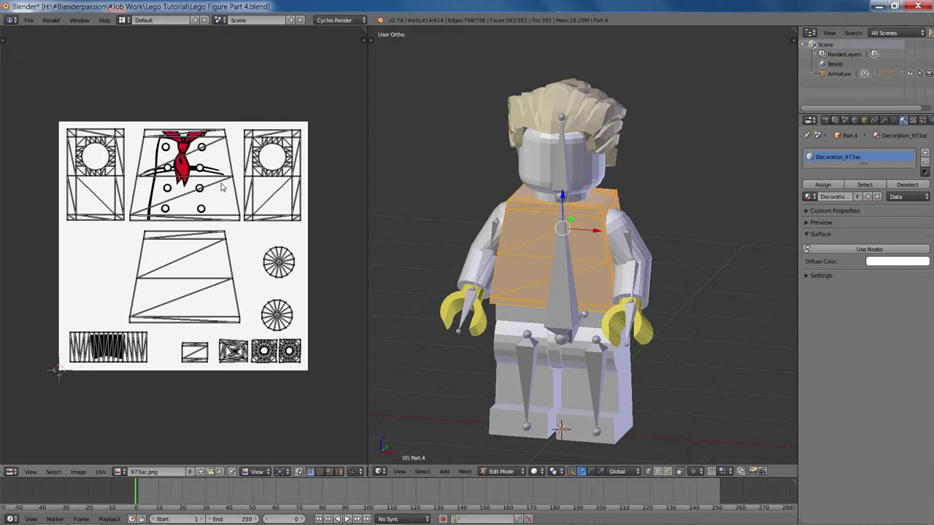
middle_drag(213, 197, 208, 227)
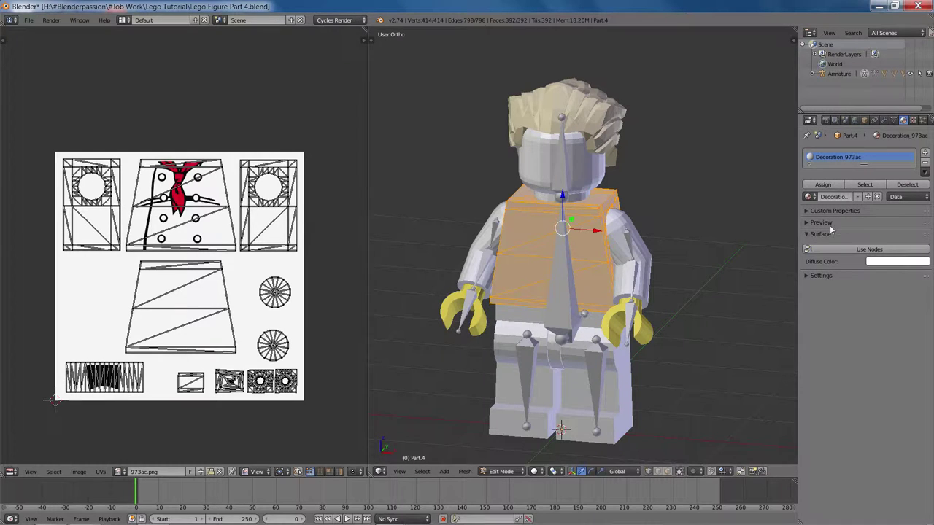
Enable nodes for the Decoration_973ac material and split off a Node Editor from the UV/Image Editor to show them.
click(832, 249)
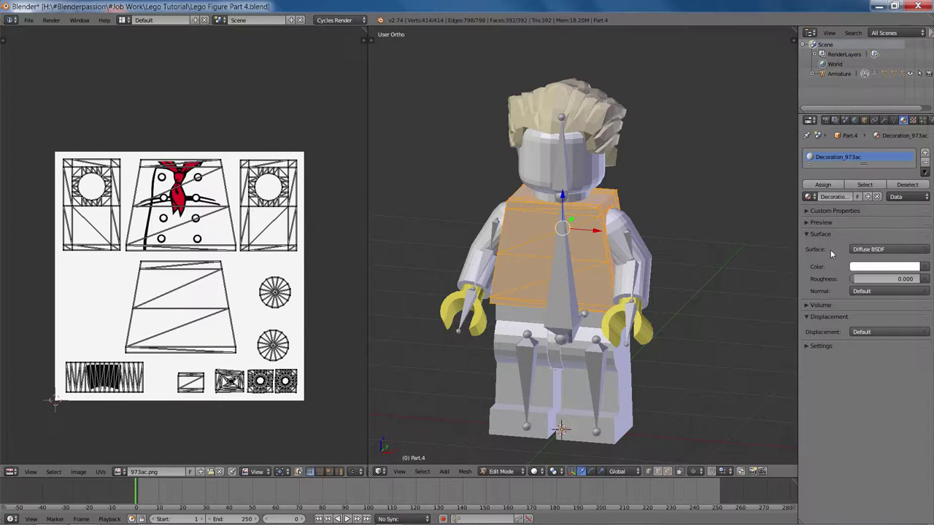
shift+middle_drag(672, 299, 654, 277)
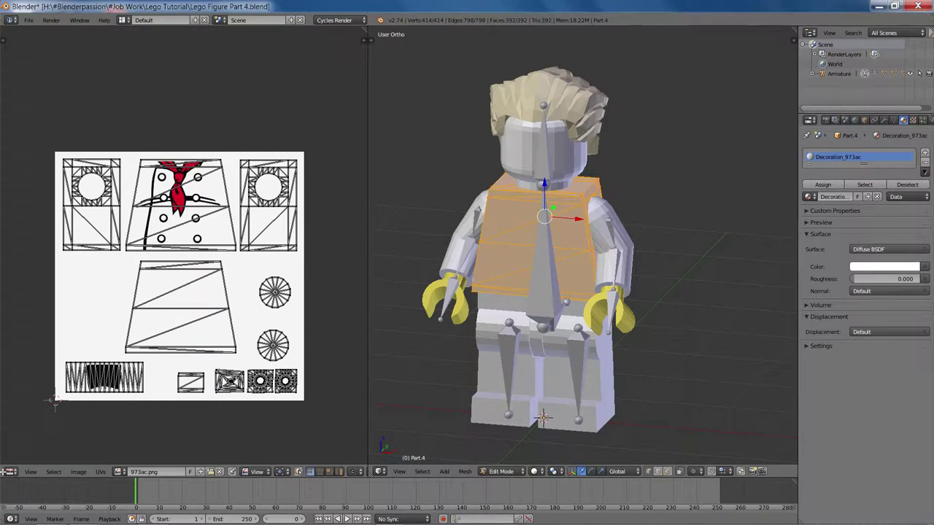
drag(4, 474, 50, 260)
click(12, 475)
key(n)
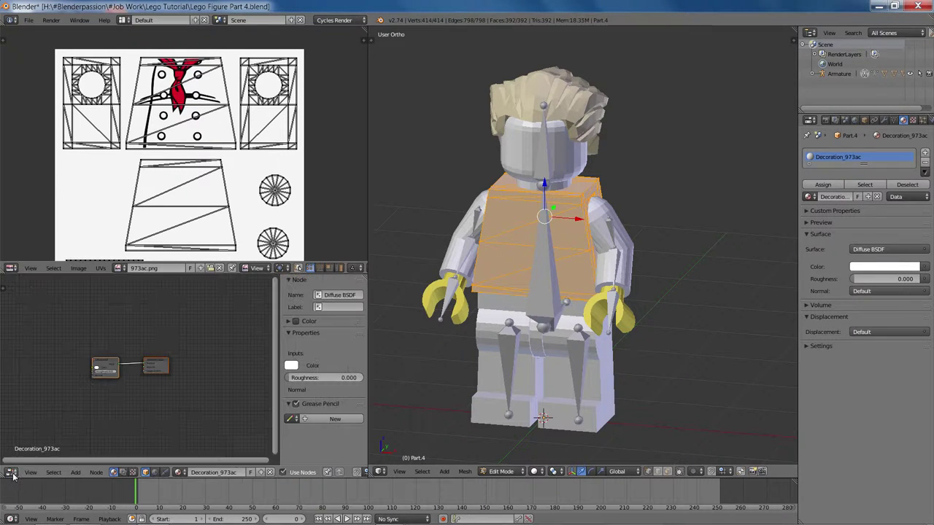
scroll(124, 395, up, 5)
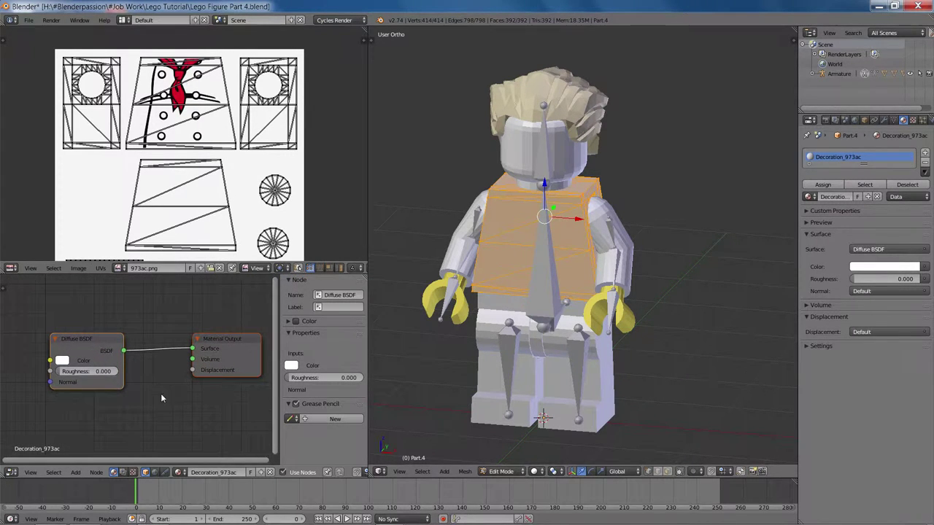
key(n)
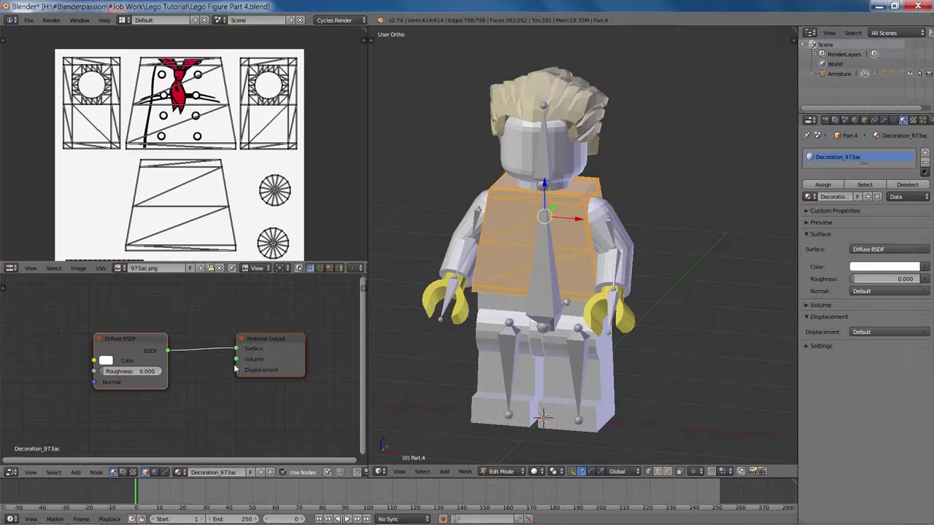
click(11, 473)
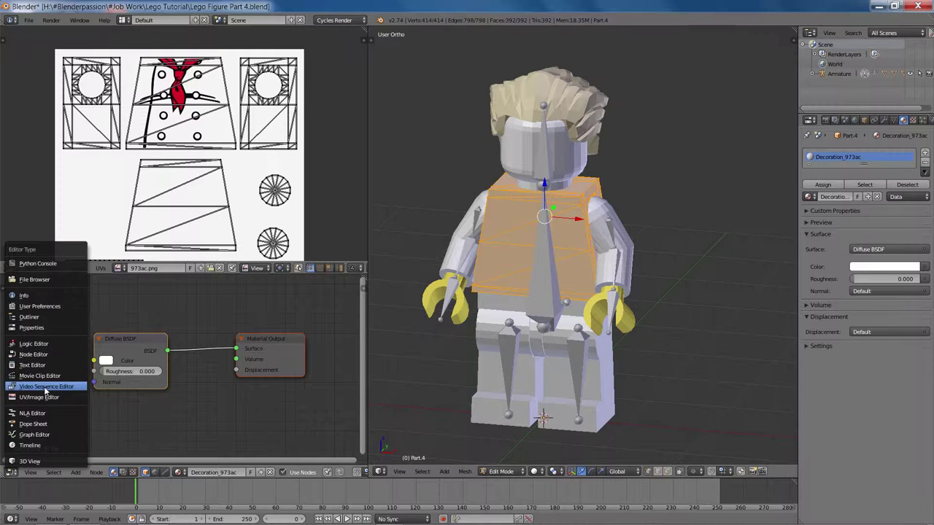
scroll(206, 376, down, 2)
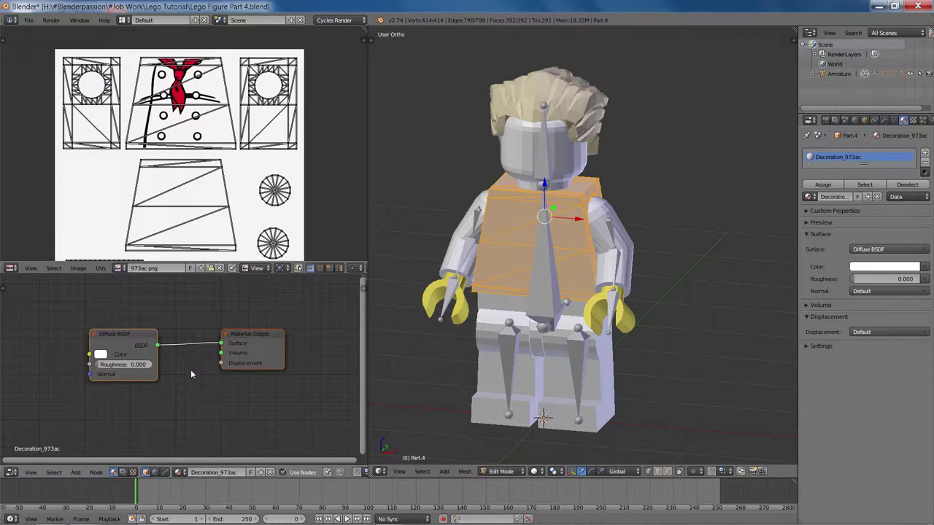
Add an Image Texture node and place it before the Diffuse BSDF node.
scroll(191, 374, down, 1)
middle_drag(191, 375, 255, 373)
key(a)
key(shift+a)
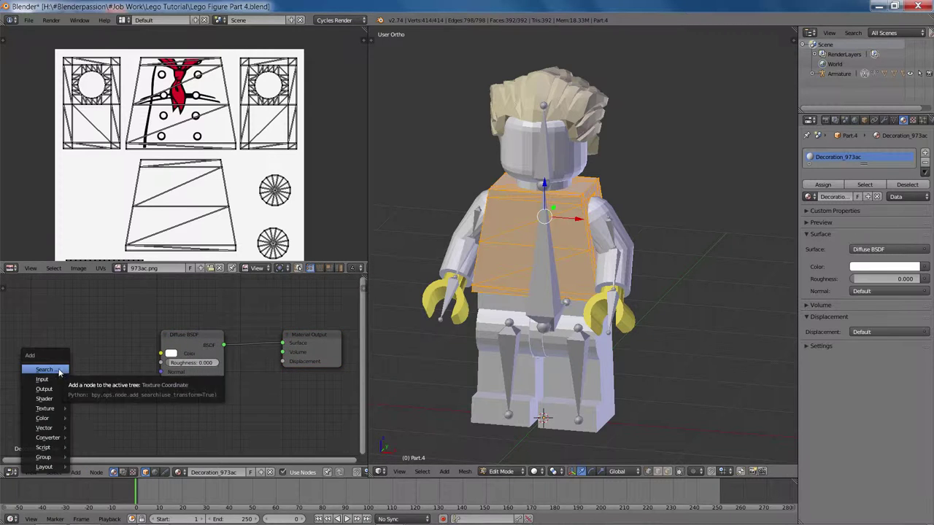
mouse_move(55, 408)
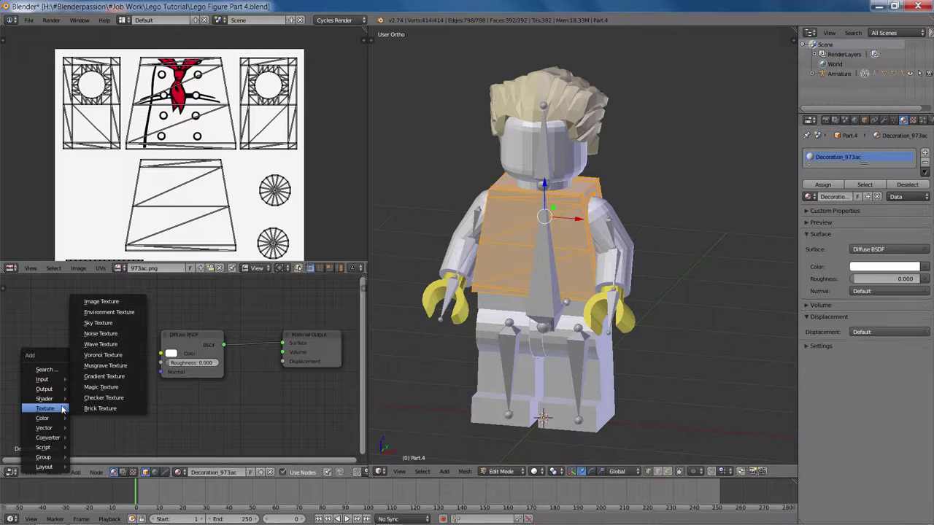
click(95, 303)
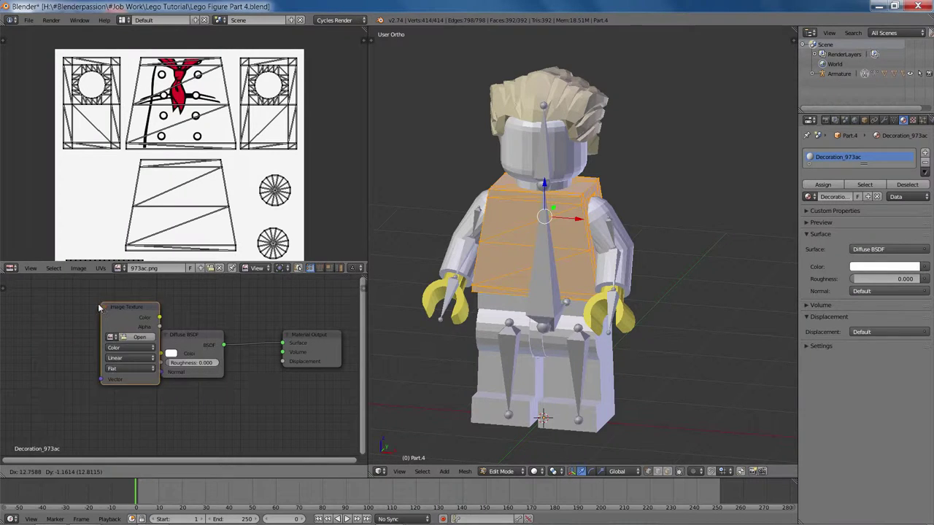
middle_drag(208, 381, 311, 373)
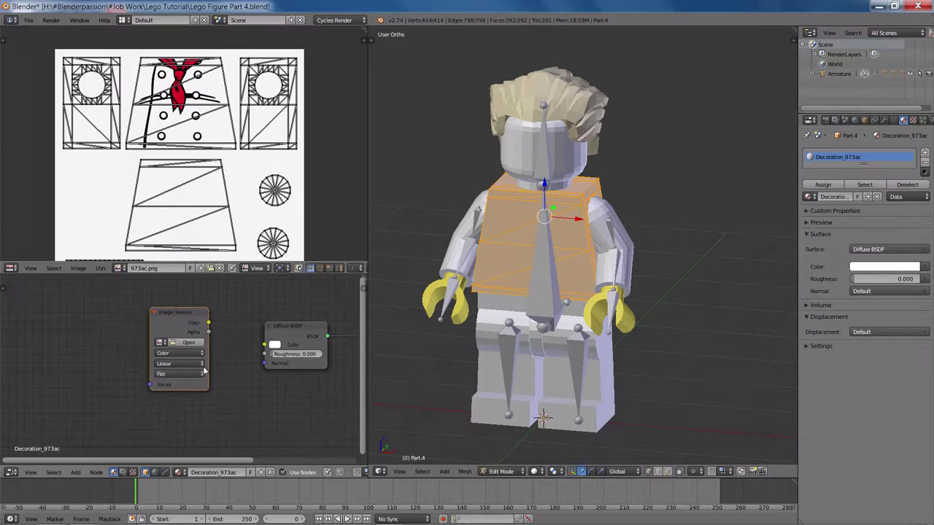
middle_drag(242, 374, 233, 375)
Assign 973ac.png to the Image Texture node and connect its Color output to the Diffuse BSDF's Color input.
click(152, 344)
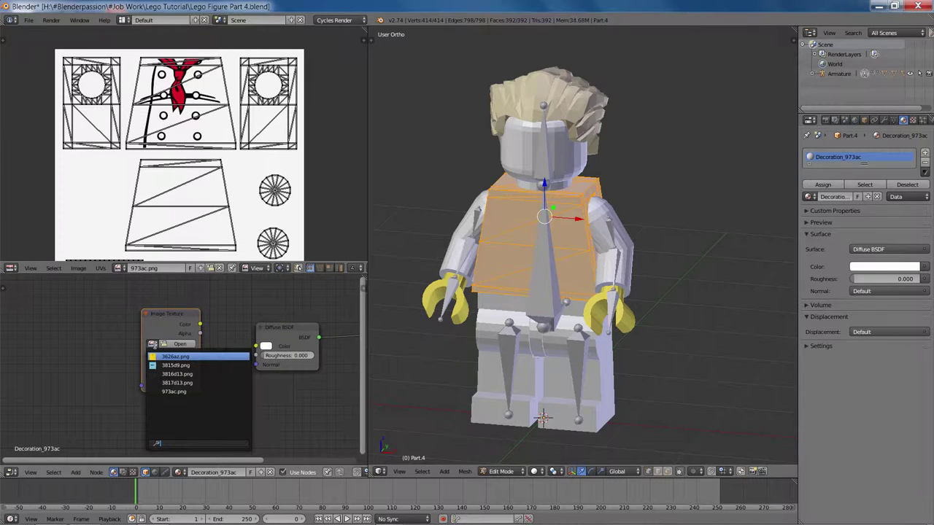
click(183, 393)
ctrl+scroll(148, 358, down, 4)
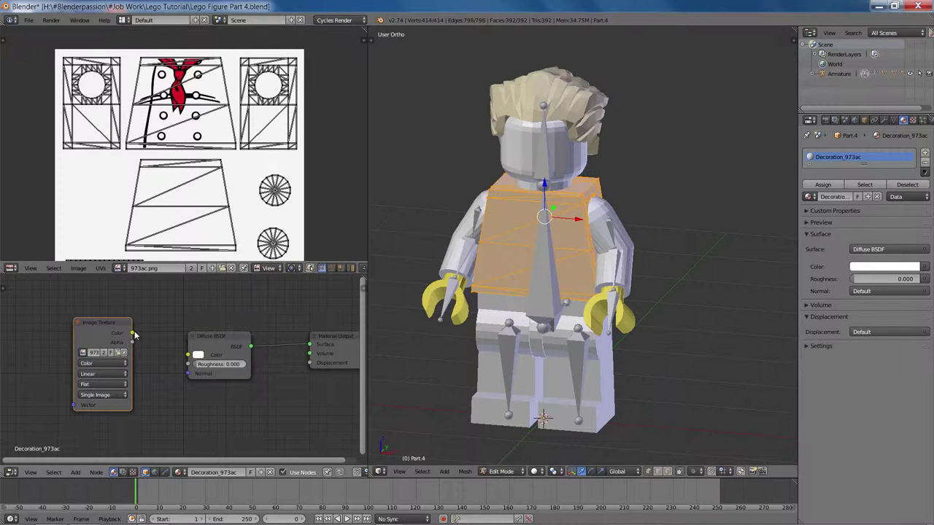
drag(132, 332, 191, 358)
middle_drag(276, 369, 202, 376)
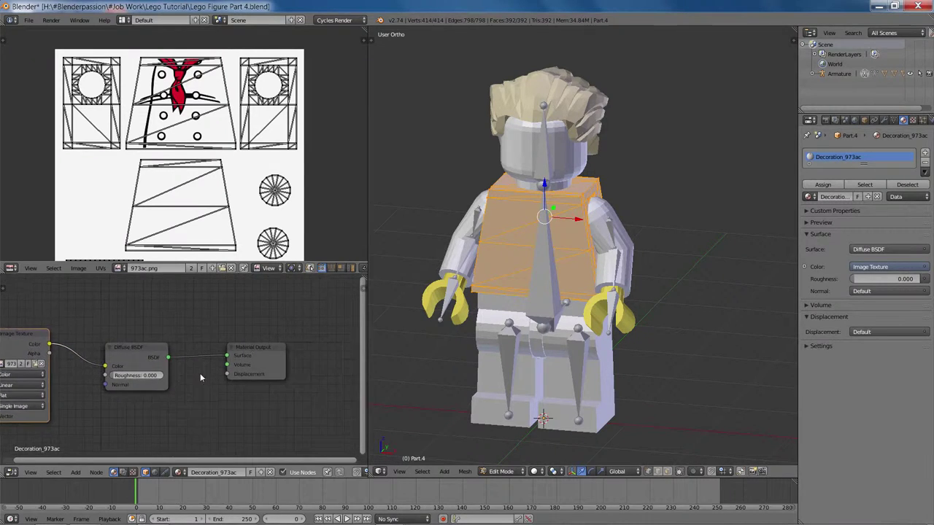
Preview the torso decoration on the model with textured viewport shading and return to solid shading.
key(shift+z)
key(shift+z)
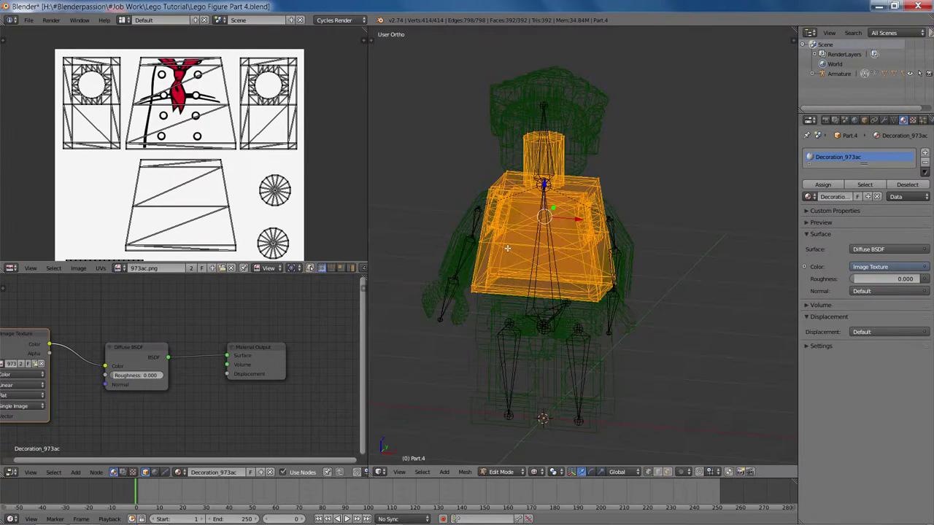
key(z)
key(alt+z)
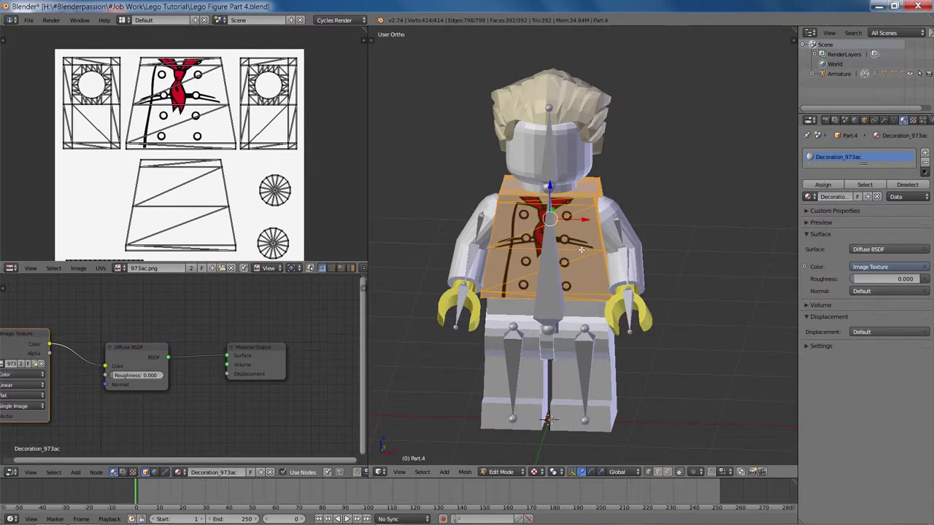
middle_drag(581, 249, 644, 250)
mouse_move(242, 176)
middle_down()
mouse_move(258, 125)
mouse_move(235, 139)
middle_up()
middle_drag(602, 249, 594, 232)
key(alt+z)
key(alt+z)
key(alt+z)
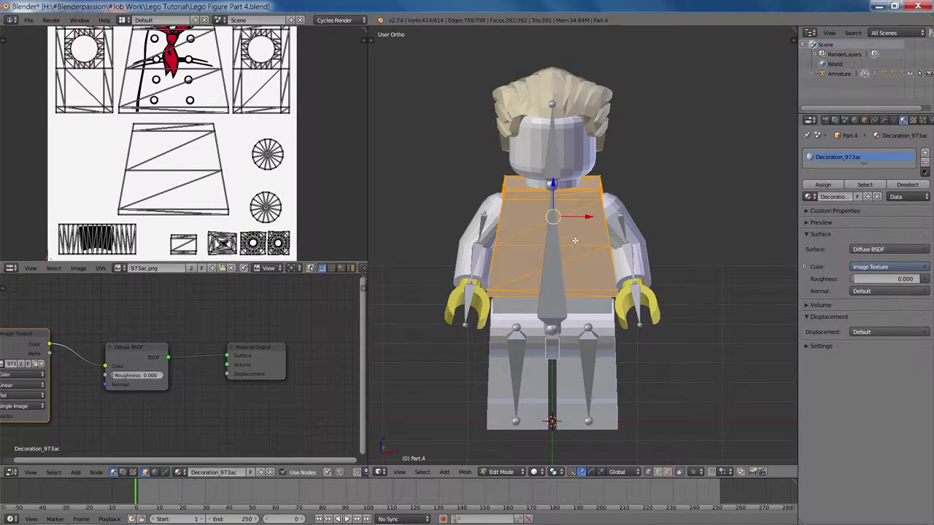
Examine the torso material's node chain from Image Texture through Diffuse BSDF to Material Output.
middle_drag(223, 372, 275, 332)
scroll(244, 346, down, 1)
scroll(188, 316, up, 1)
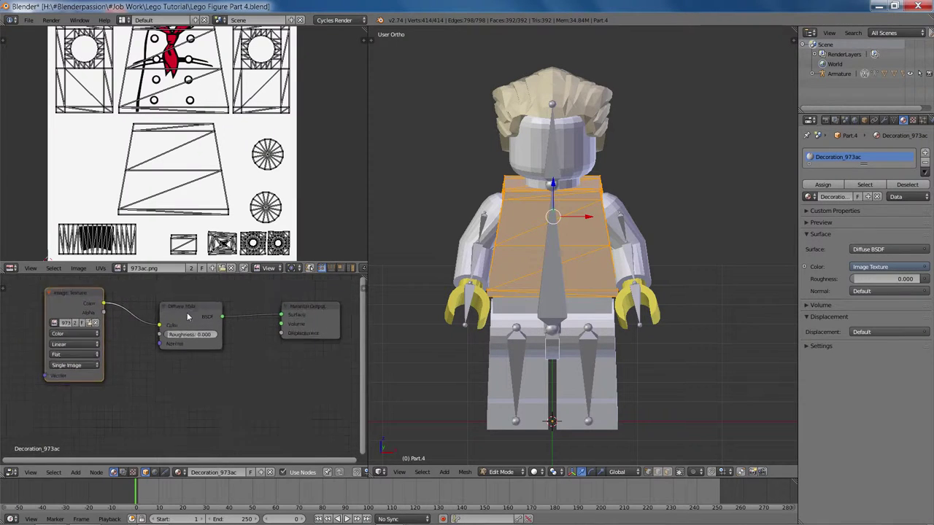
scroll(188, 316, up, 3)
middle_drag(199, 300, 198, 387)
scroll(228, 344, down, 3)
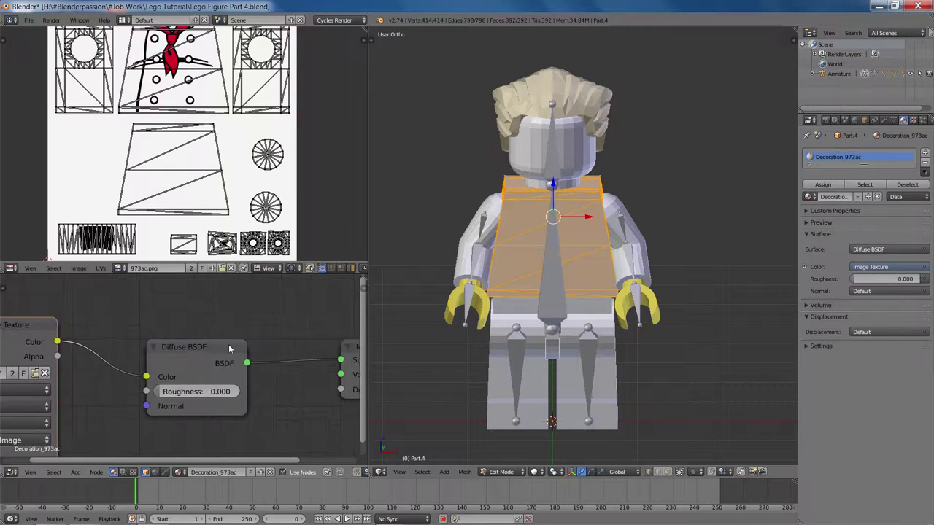
scroll(670, 278, down, 2)
Leave Edit Mode on the torso and select each arm in turn to check which material it uses.
middle_drag(670, 278, 605, 285)
scroll(615, 298, up, 2)
key(Tab)
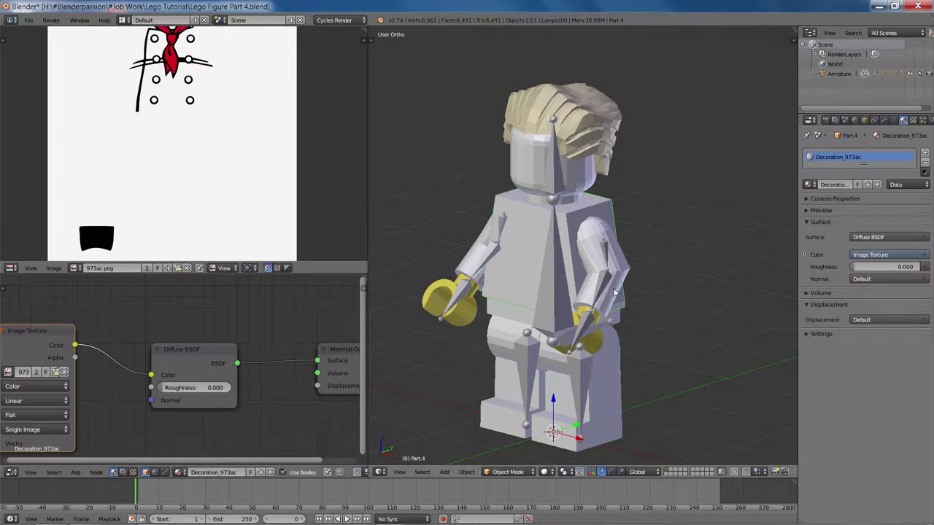
right_click(626, 266)
scroll(625, 299, down, 2)
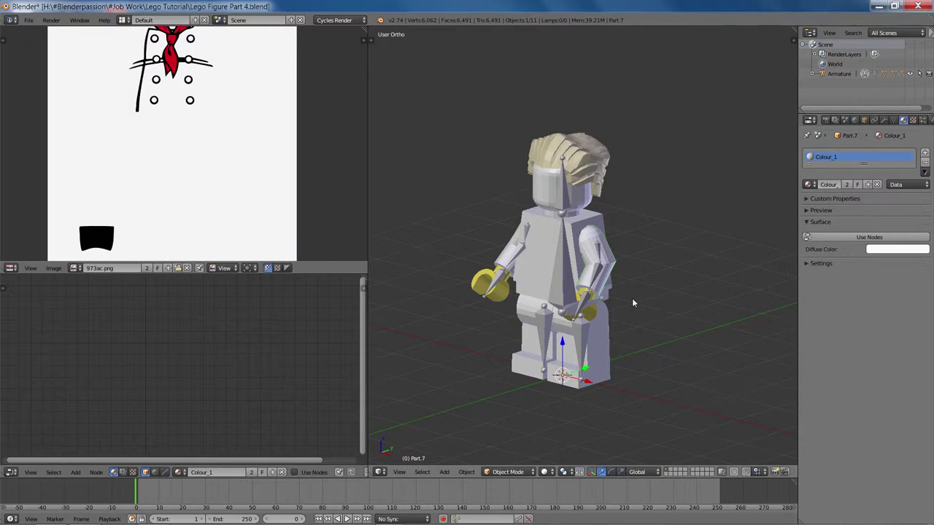
scroll(638, 300, up, 4)
middle_drag(644, 298, 594, 285)
scroll(594, 285, up, 2)
right_click(408, 265)
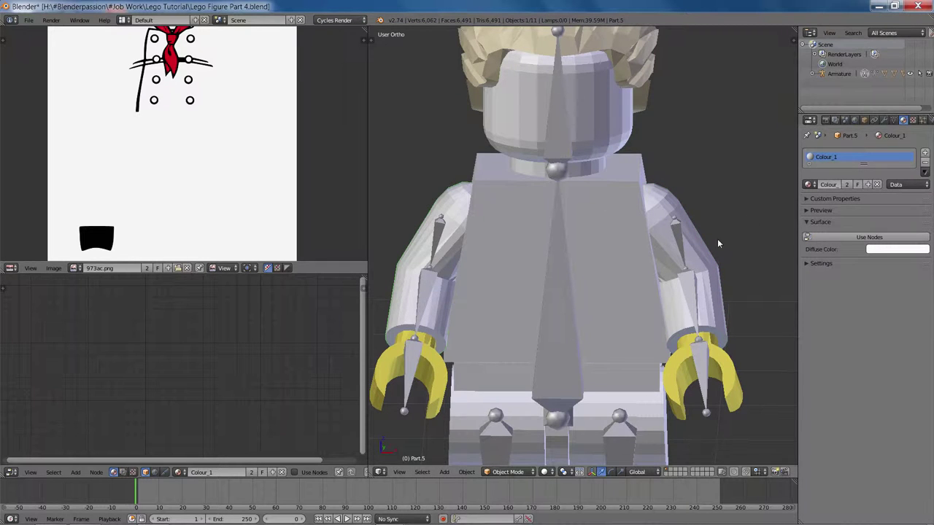
right_click(717, 262)
scroll(673, 265, down, 4)
mouse_move(673, 265)
middle_down()
mouse_move(634, 290)
mouse_move(626, 274)
mouse_move(673, 268)
middle_up()
Select the torso and rename its Decoration_973ac material as Torso.
right_click(598, 196)
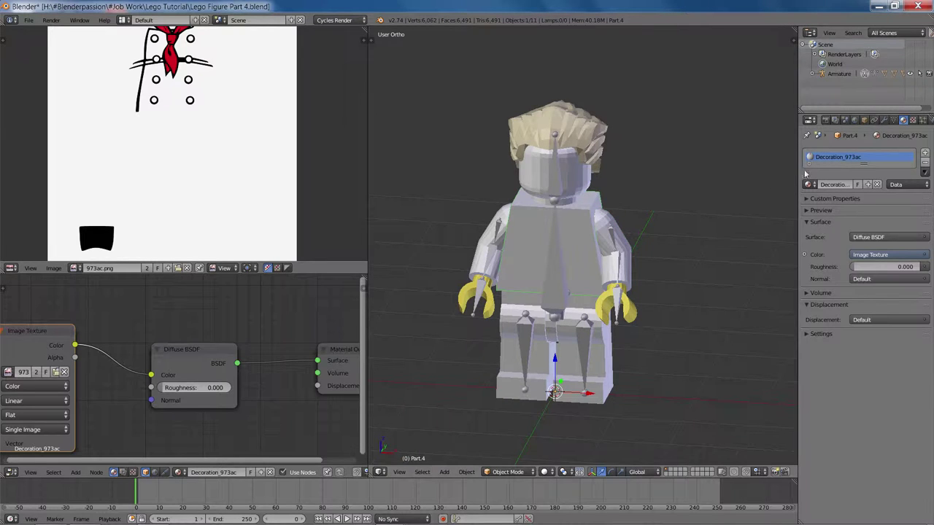
double_click(833, 184)
text(Torso)
key(Return)
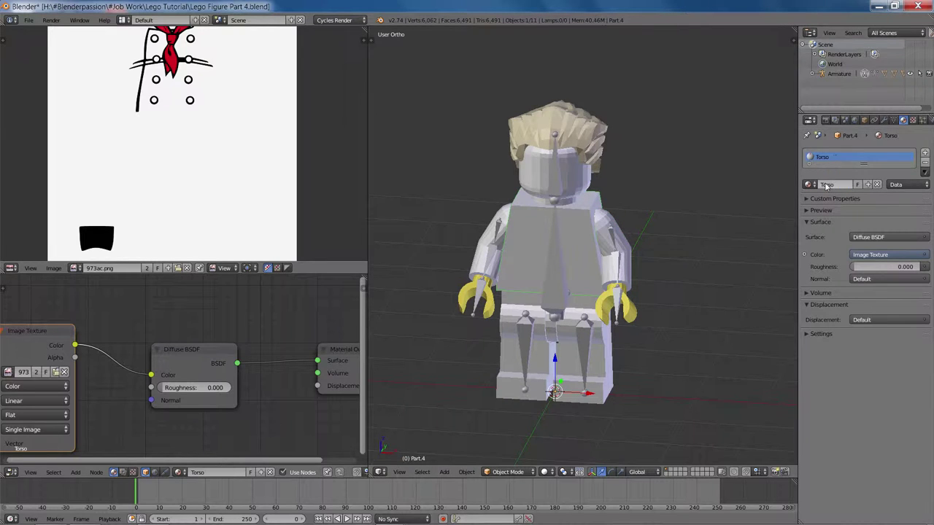
Select the minifigure's head and rename its Decoration_3626az material as Head.
scroll(667, 226, up, 1)
scroll(668, 226, up, 2)
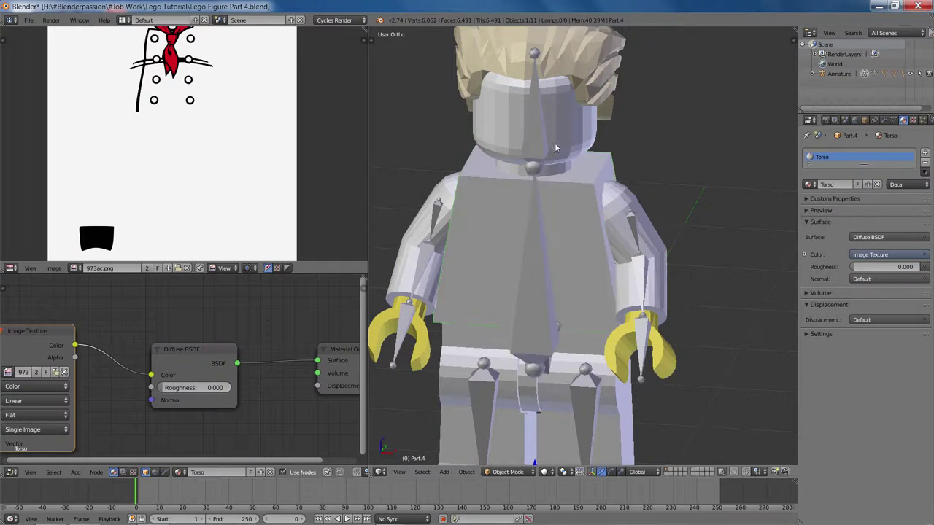
right_drag(567, 135, 655, 155)
right_click(657, 155)
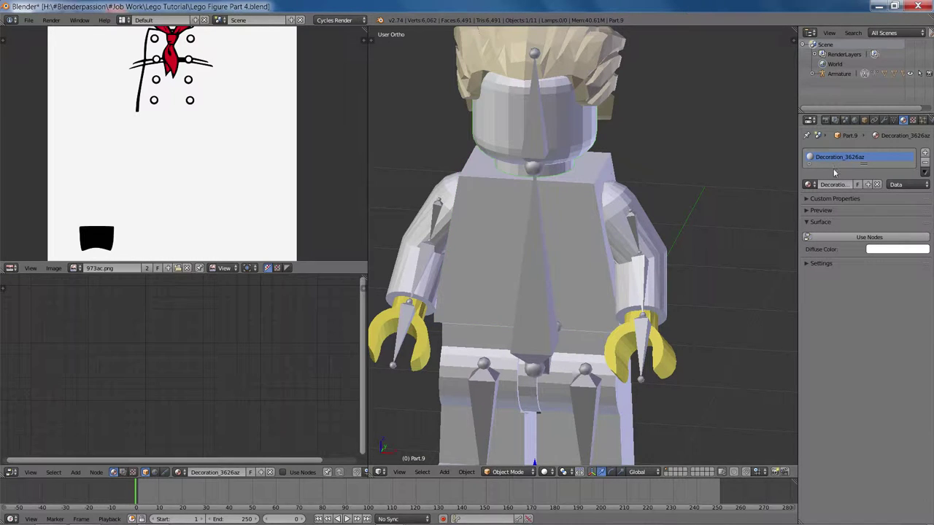
click(842, 186)
text(Head)
key(Return)
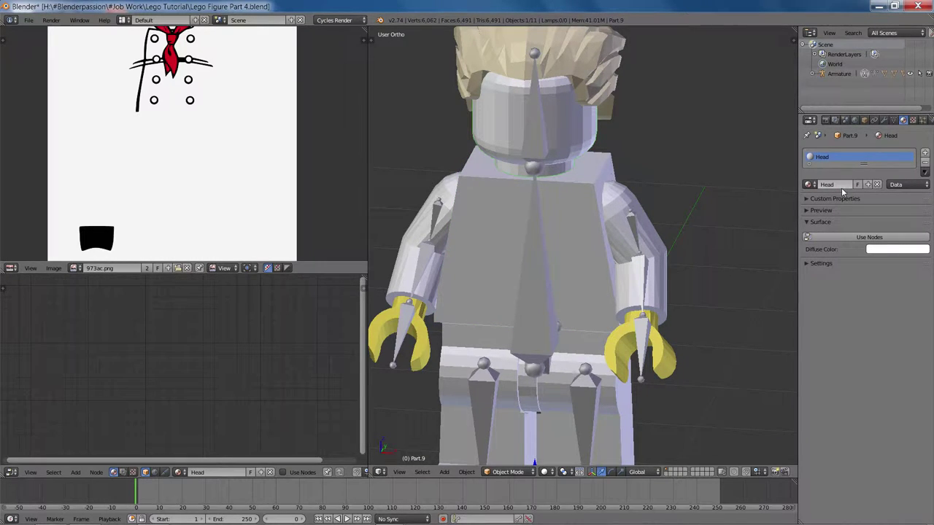
Enable nodes for the Head material and select the whole head mesh in Edit Mode to show its UV layout.
click(825, 240)
key(Tab)
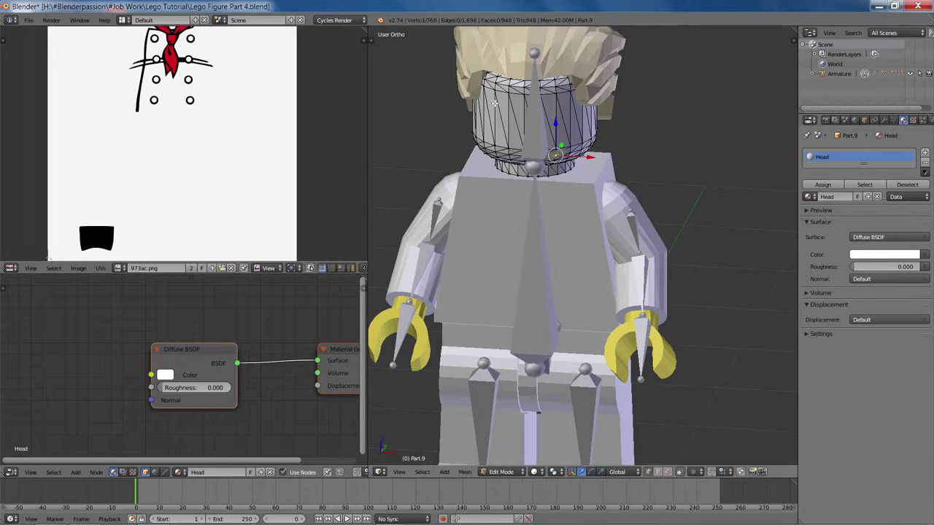
key(a)
scroll(210, 168, down, 1)
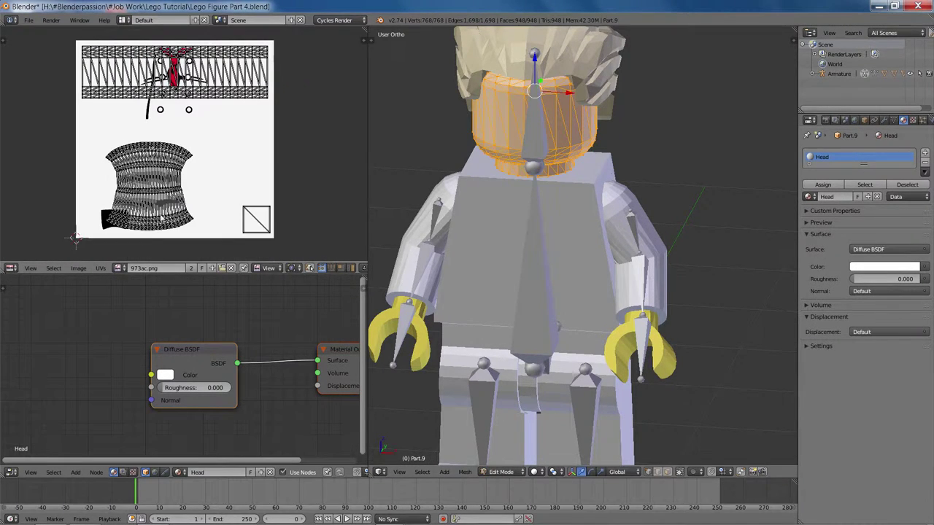
Display 3626az.png behind the head's UV layout.
scroll(162, 218, up, 1)
click(119, 268)
click(140, 282)
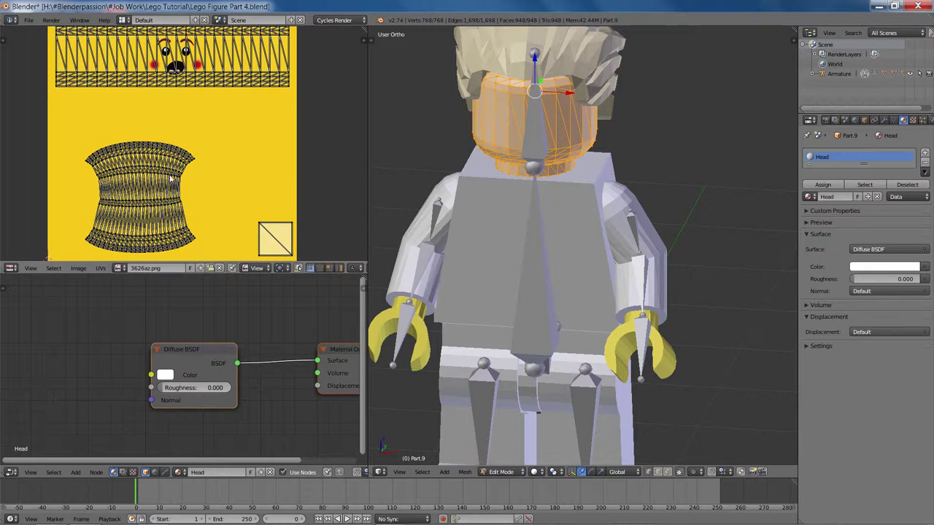
scroll(76, 238, down, 1)
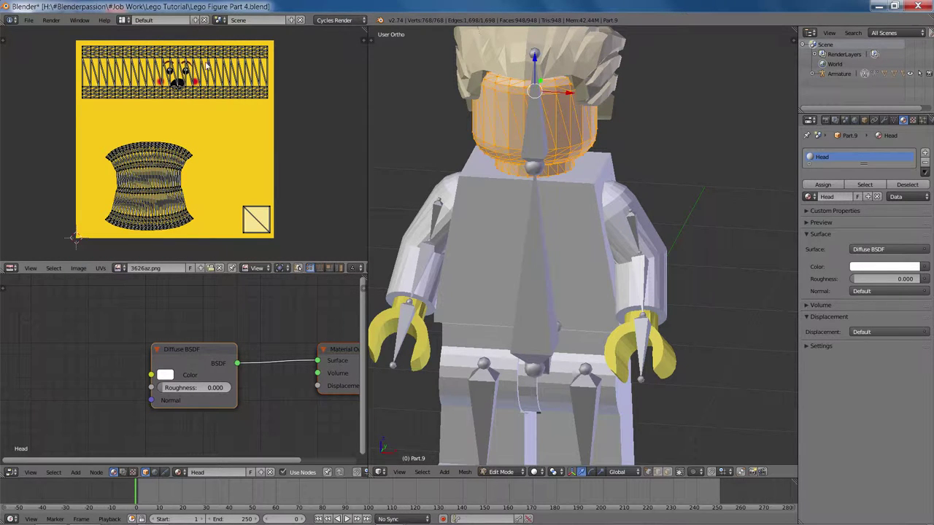
shift+middle_drag(527, 184, 528, 186)
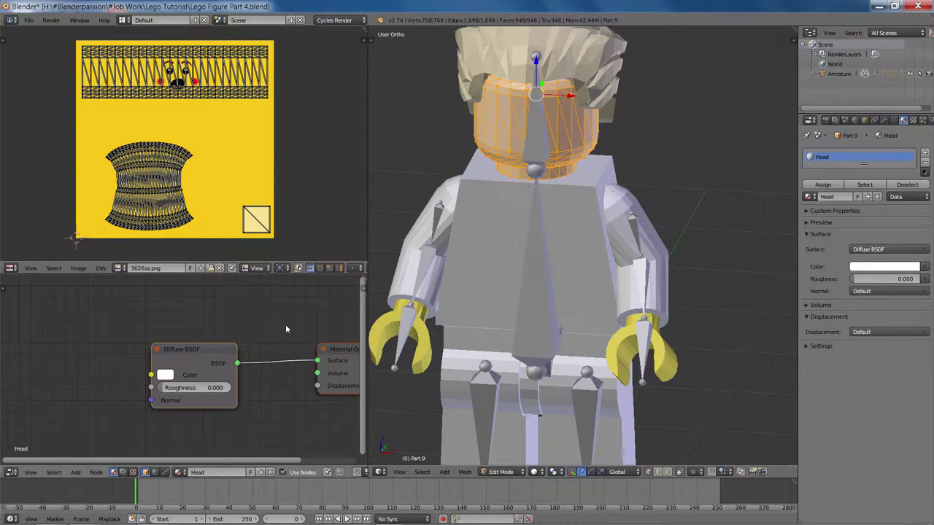
Add an Image Texture node to the Head material and place it before the Diffuse BSDF node.
scroll(284, 326, down, 2)
key(shift+a)
mouse_move(89, 354)
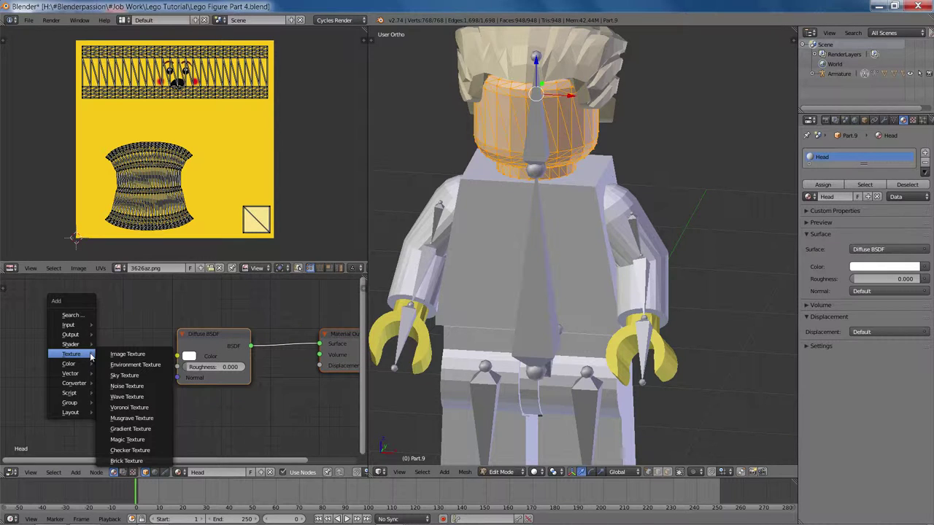
click(128, 354)
click(76, 321)
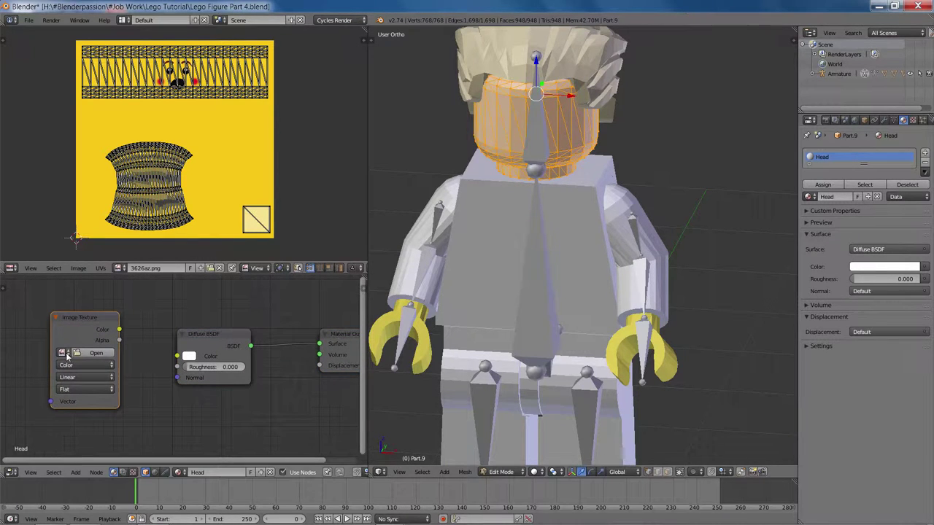
Assign 3626az.png to the Image Texture node and connect its Color output to the Diffuse BSDF's Color input.
click(66, 355)
click(87, 369)
drag(121, 331, 177, 356)
Preview the face and torso decorations in textured shading and return to solid shading in Object Mode.
shift+middle_drag(612, 190, 613, 200)
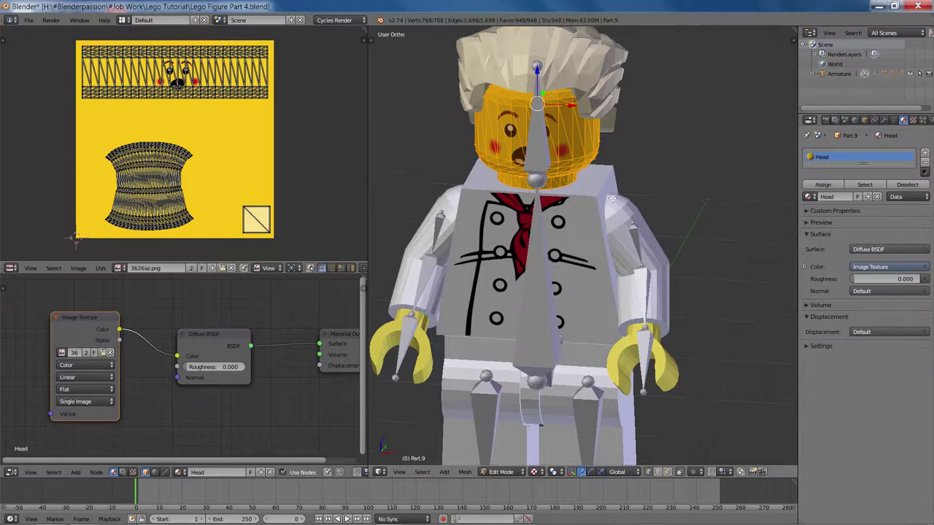
key(alt+z)
key(Tab)
scroll(673, 276, down, 2)
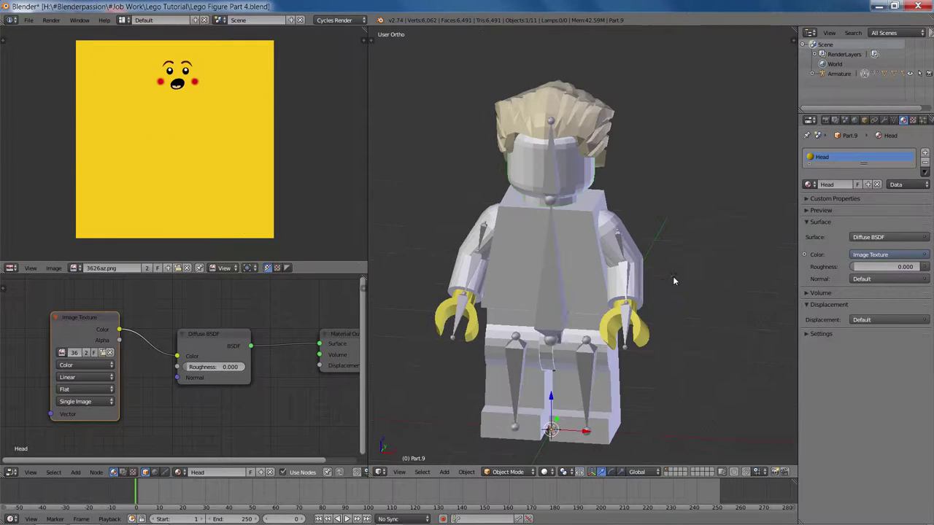
Select the figure's right leg, enter Edit Mode and display 3816d13.png behind its UV layout.
right_click(540, 392)
shift+scroll(576, 346, down, 2)
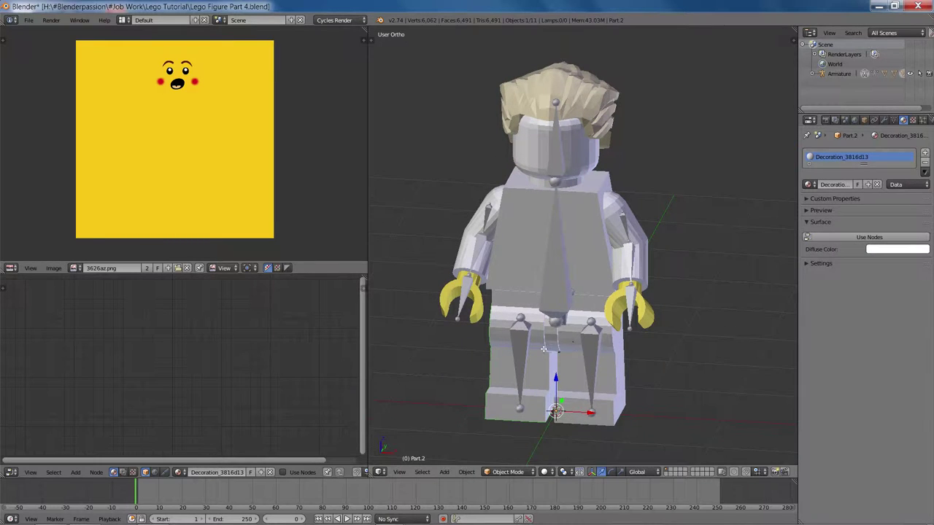
key(Tab)
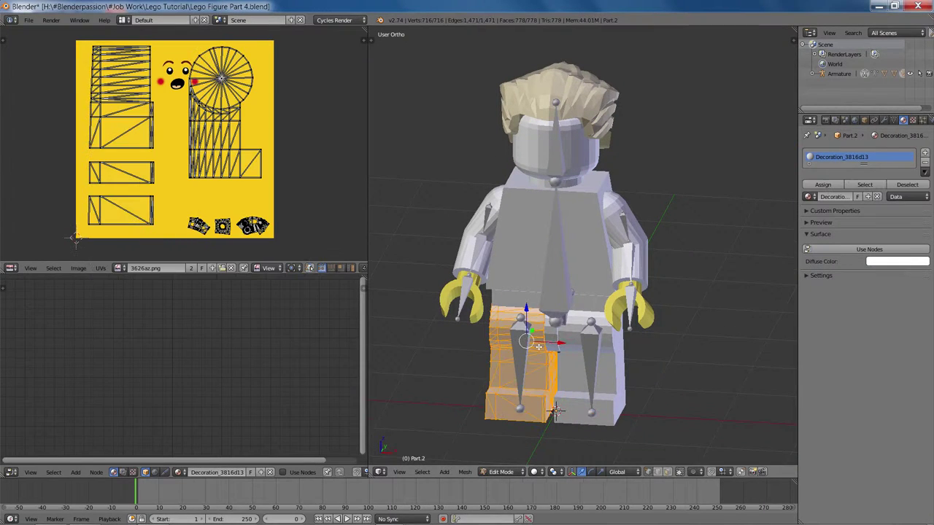
click(120, 268)
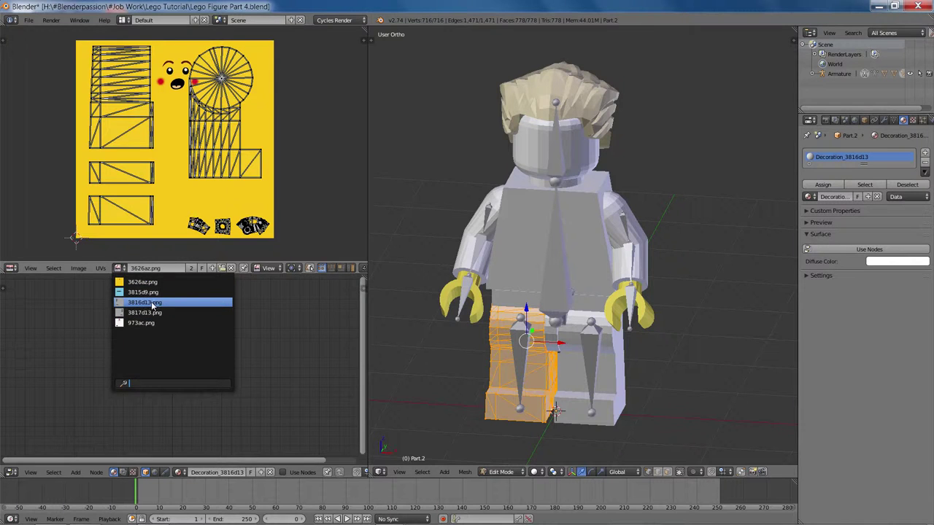
click(152, 302)
Try 3817d13.png and 3815d9.png behind the right leg's UV layout for comparison and switch back to 3816d13.png.
click(121, 268)
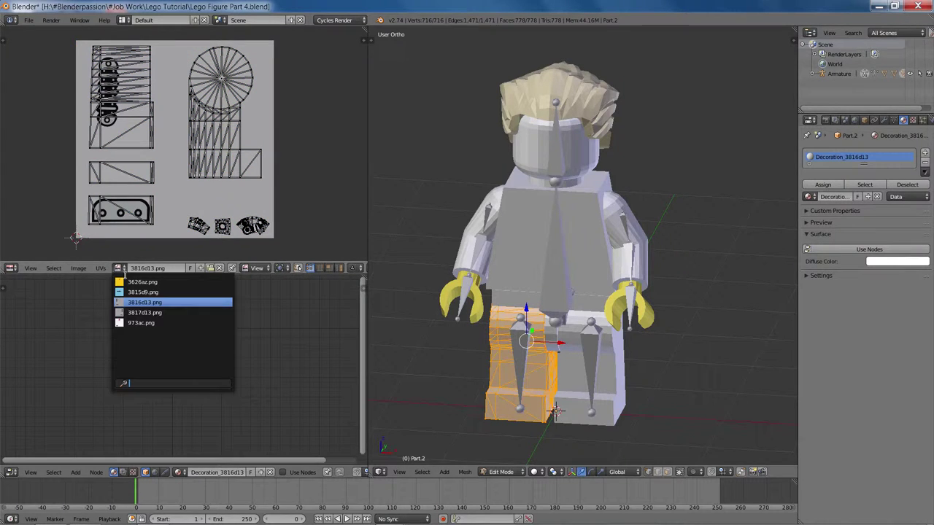
click(135, 314)
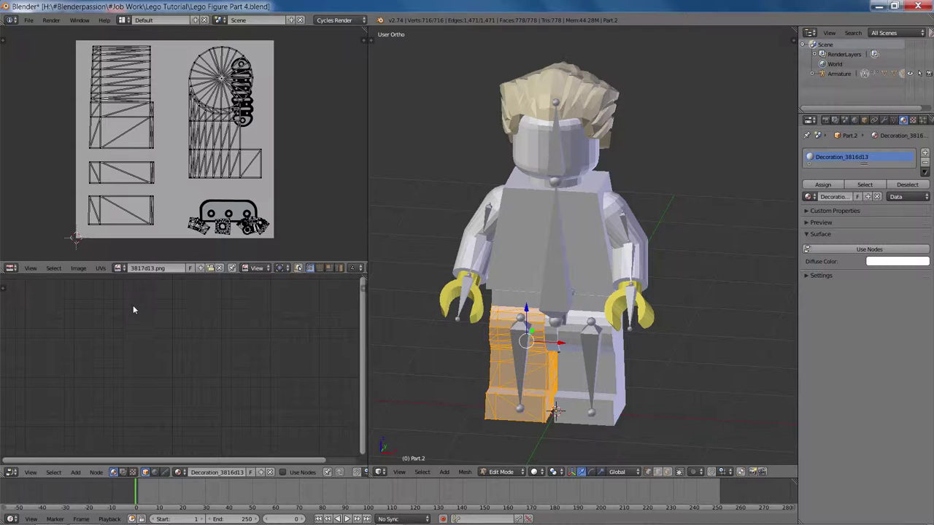
click(120, 268)
click(131, 300)
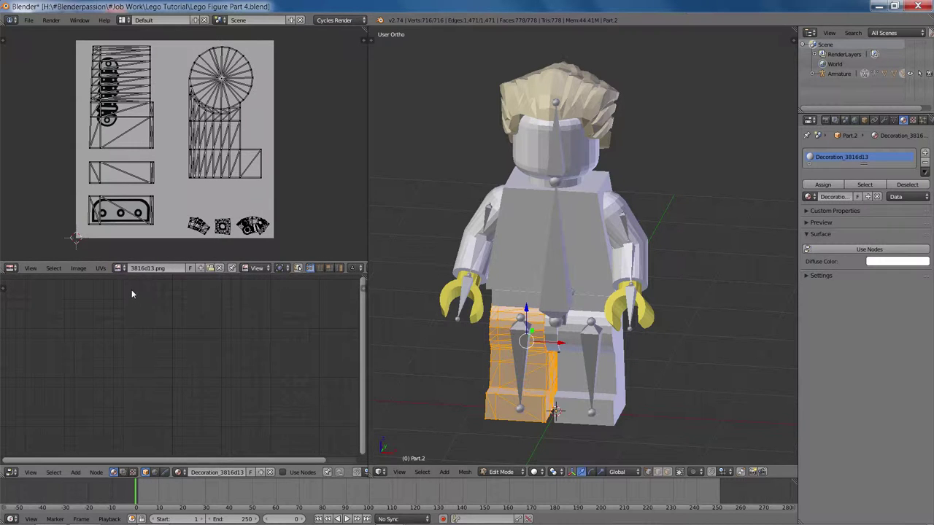
click(119, 268)
click(133, 292)
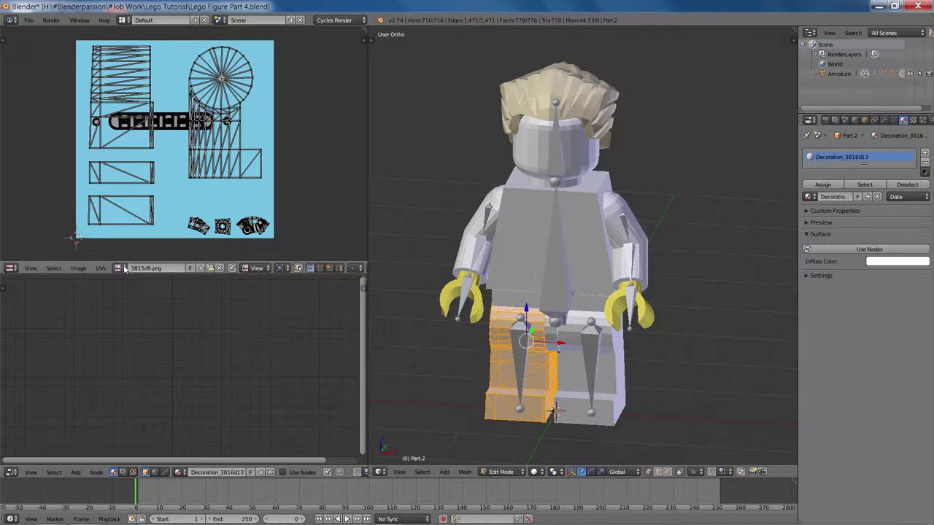
click(120, 267)
click(132, 295)
click(120, 268)
click(132, 300)
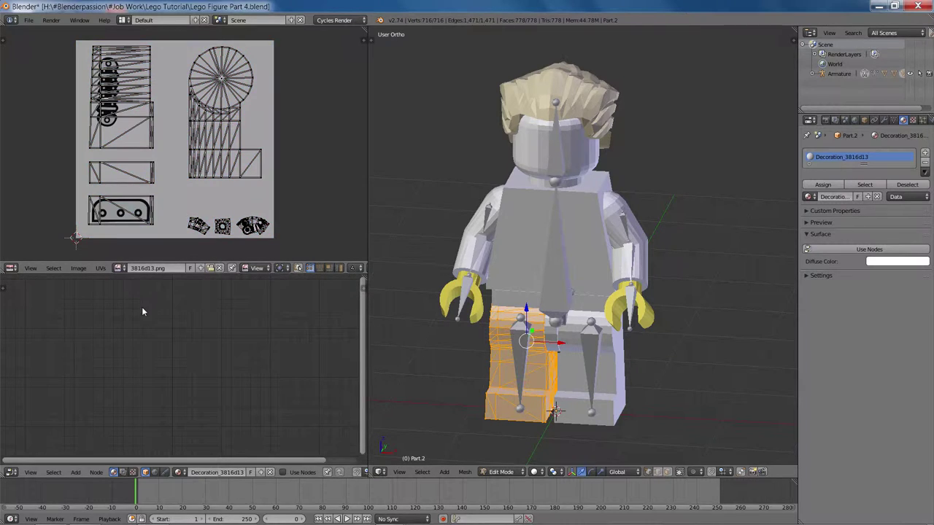
scroll(248, 248, up, 6)
middle_drag(248, 247, 31, 169)
scroll(177, 196, up, 3)
scroll(165, 184, down, 10)
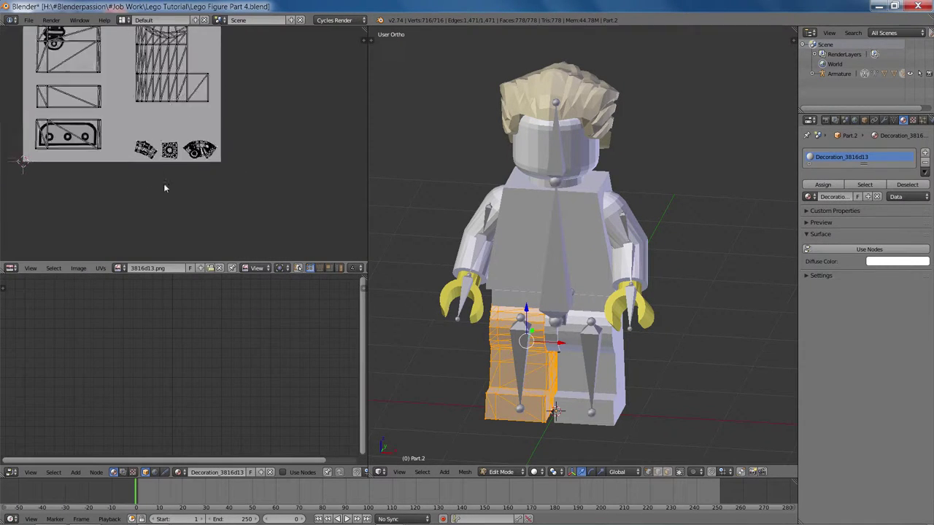
middle_drag(118, 150, 150, 200)
scroll(151, 200, up, 1)
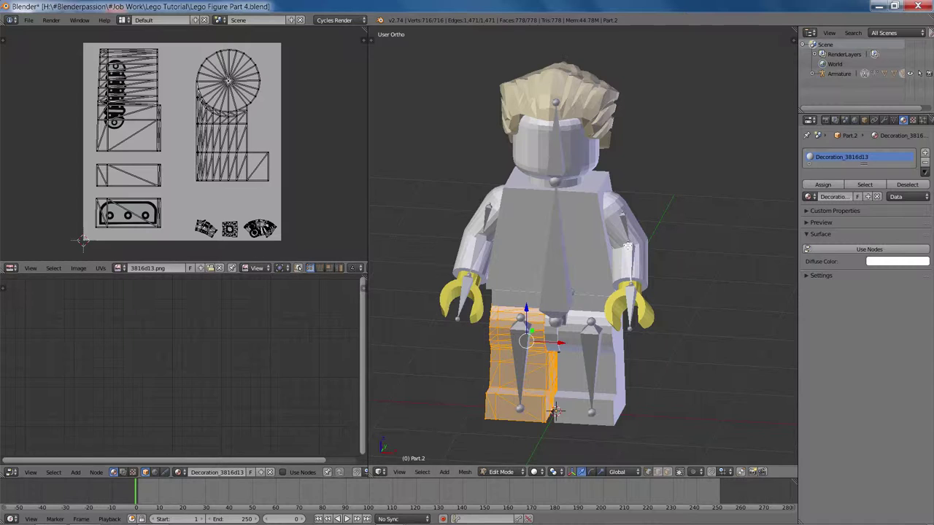
Rename the right leg's Decoration_3816d13 material as Leg.R.
click(840, 197)
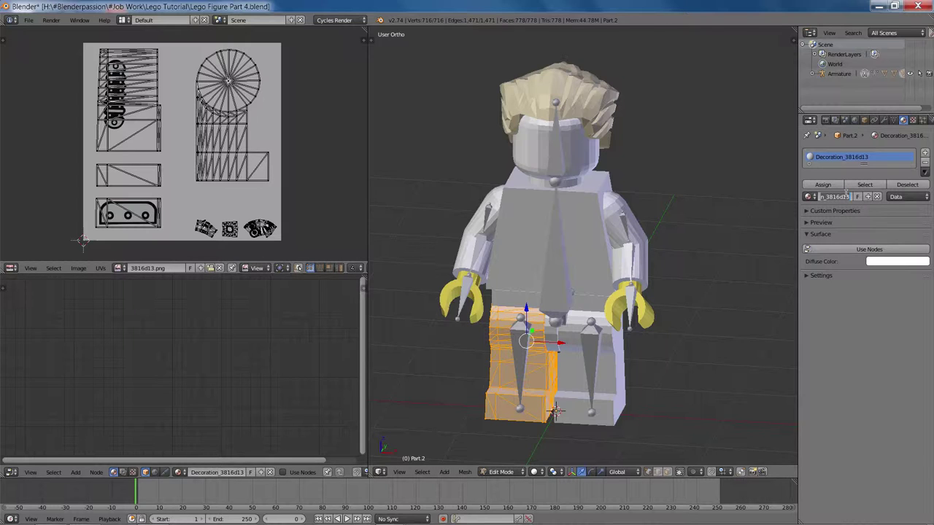
text(Leg.R)
key(Return)
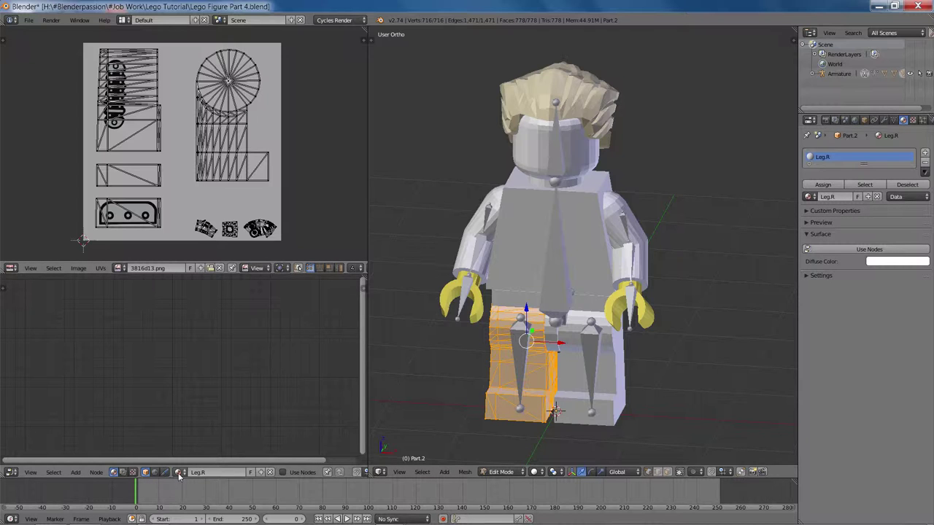
click(118, 268)
click(94, 330)
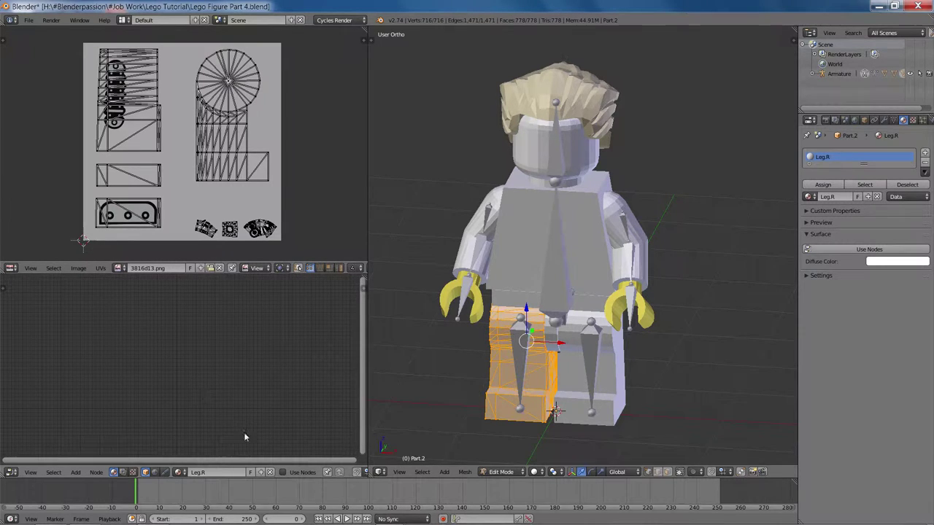
Enable nodes for the Leg.R material and add an Image Texture node beside its Diffuse BSDF.
click(288, 472)
key(shift+a)
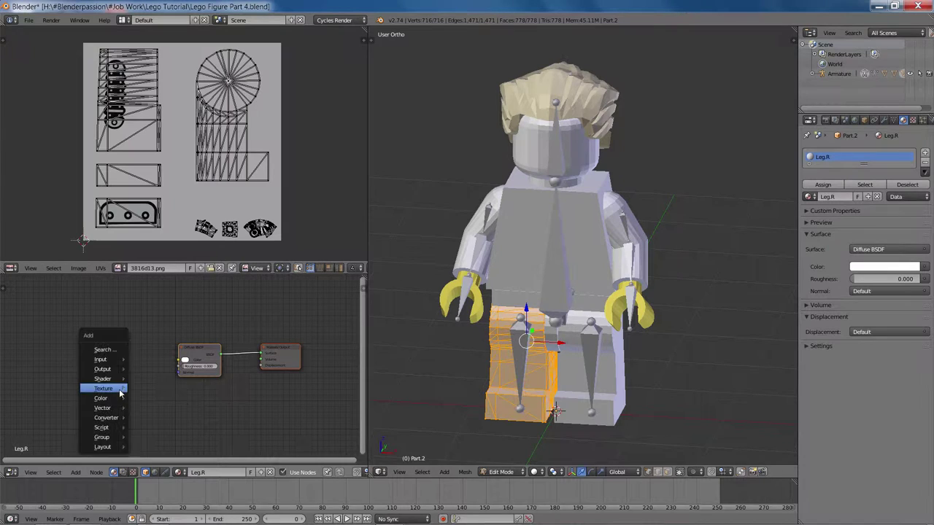
mouse_move(116, 386)
click(168, 388)
click(81, 333)
scroll(83, 333, up, 3)
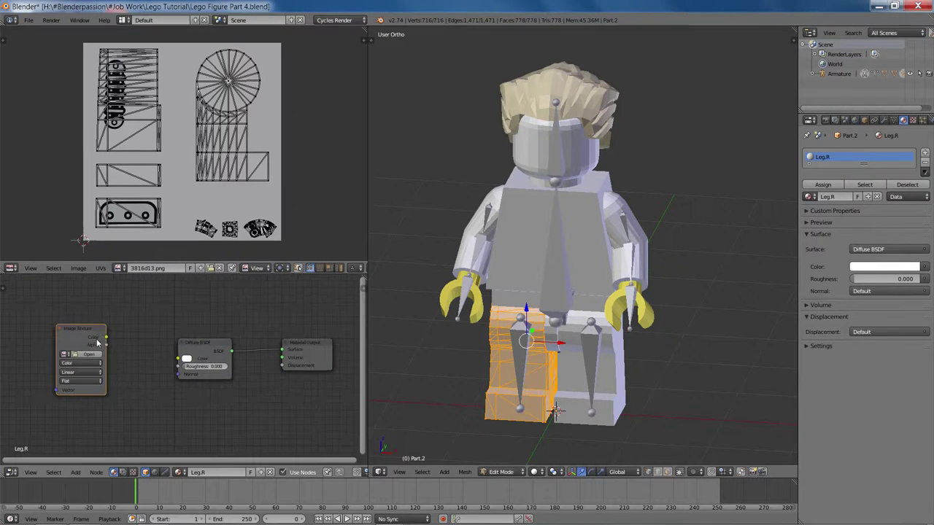
Connect the image texture's colour to the Diffuse BSDF colour of Leg.R and assign 3816d13.png to it.
drag(108, 334, 178, 359)
click(102, 359)
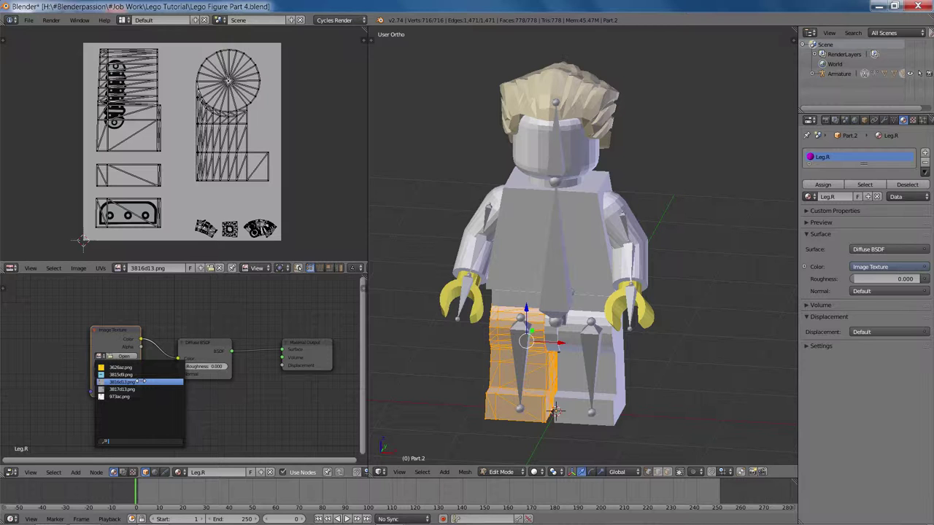
click(140, 381)
key(a)
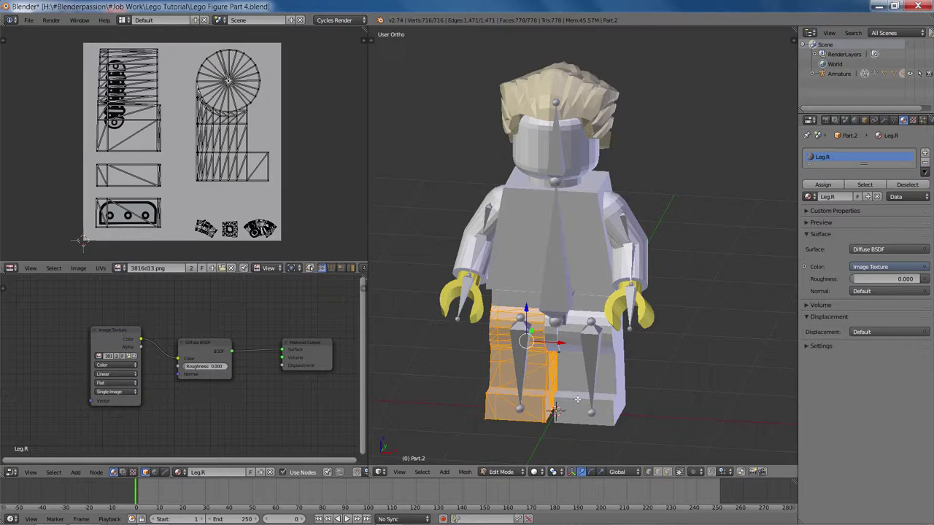
Preview the right leg's decoration in textured shading and return to solid shading.
key(alt+z)
mouse_move(594, 381)
middle_down()
mouse_move(624, 383)
mouse_move(577, 377)
mouse_move(596, 377)
middle_up()
key(alt+z)
Select the figure's left leg, select its whole mesh in Edit Mode and display 3817d13.png behind its UV layout.
key(Tab)
right_click(604, 377)
key(Tab)
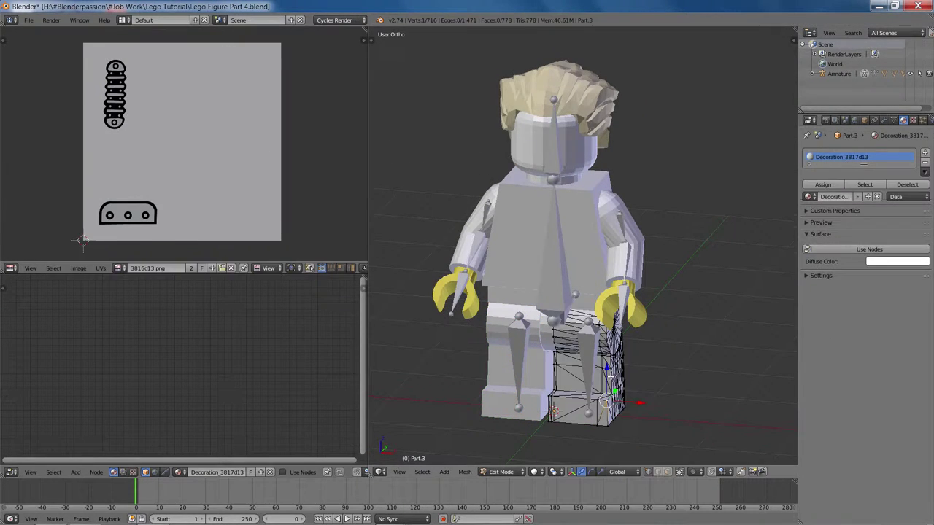
key(a)
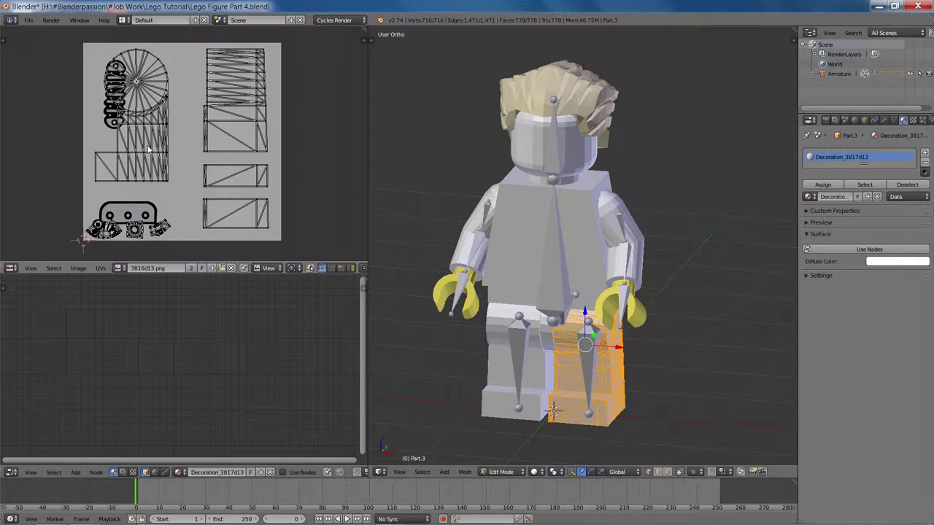
click(121, 268)
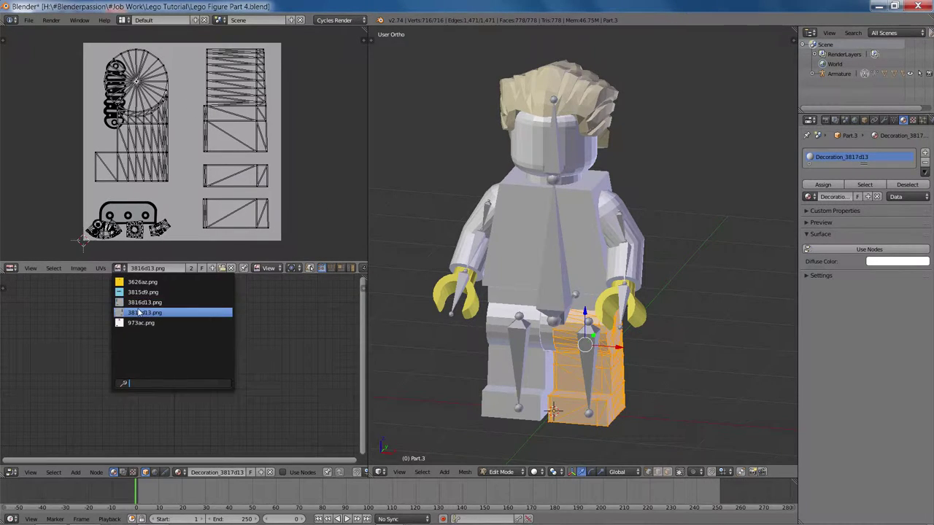
click(140, 313)
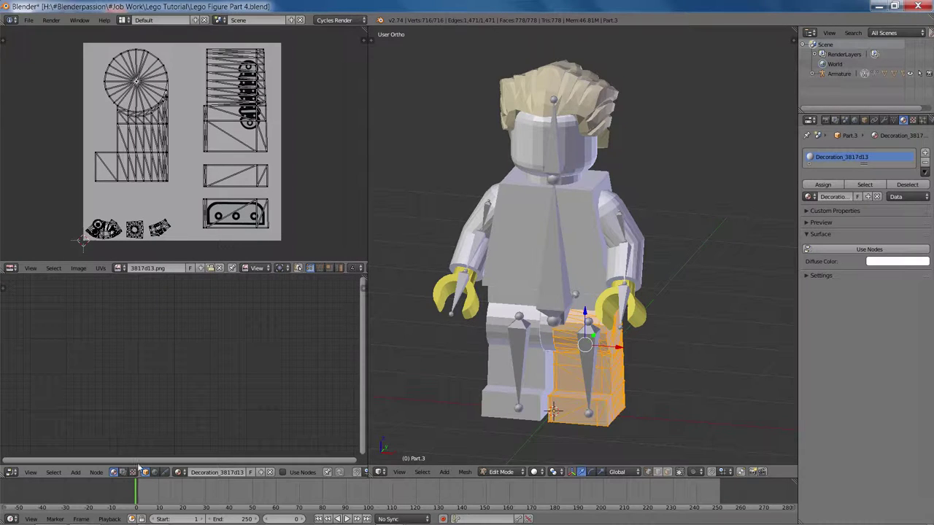
Enable nodes for the left leg's Decoration_3817d13 material and rename it as Leg.L.
click(283, 473)
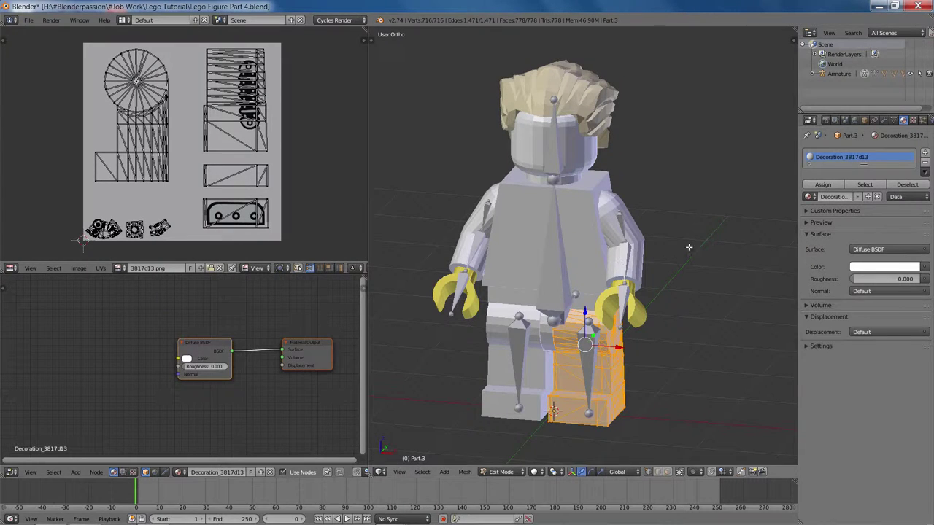
click(844, 197)
text(Leg.L)
key(Return)
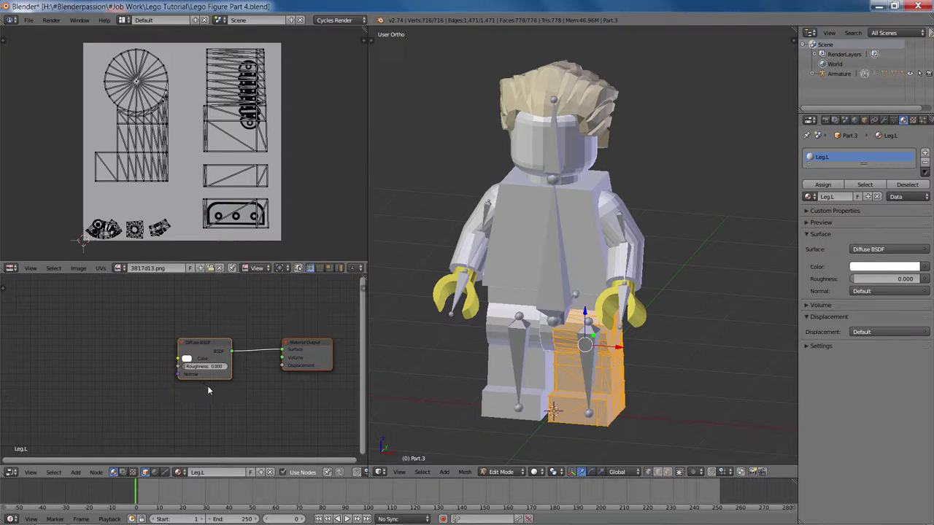
Add an Image Texture node to Leg.L and connect its colour to the Diffuse BSDF colour.
key(shift+a)
mouse_move(91, 378)
click(132, 381)
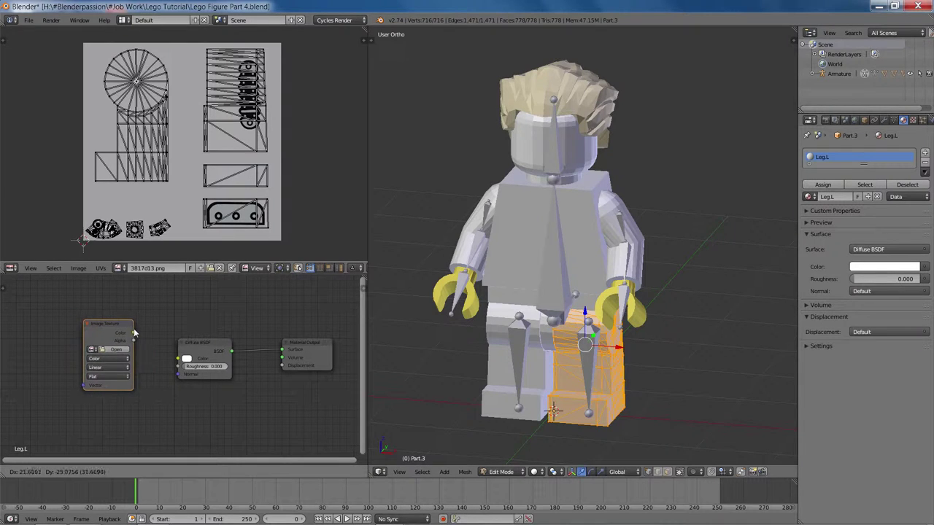
click(140, 335)
click(197, 351)
drag(133, 333, 178, 359)
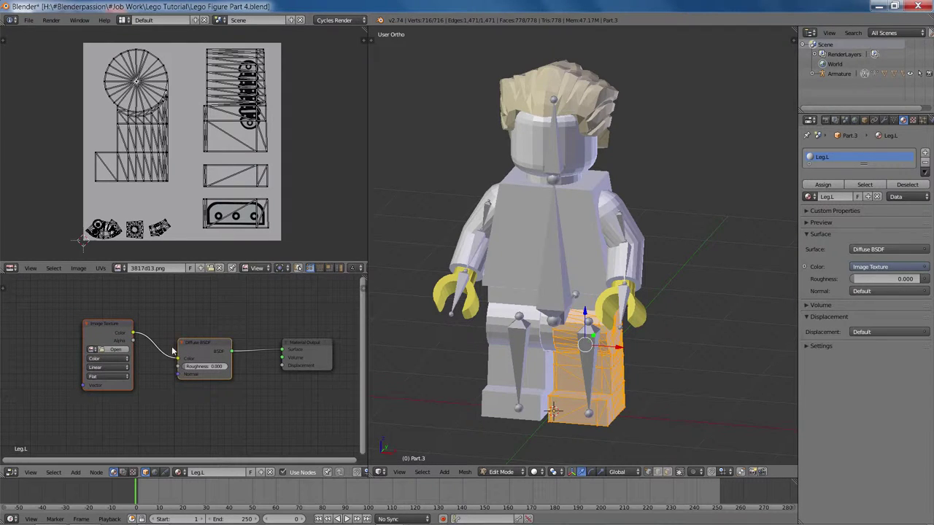
Assign 3817d13.png to the Leg.L image texture and briefly preview both legs in textured shading.
click(92, 349)
click(113, 383)
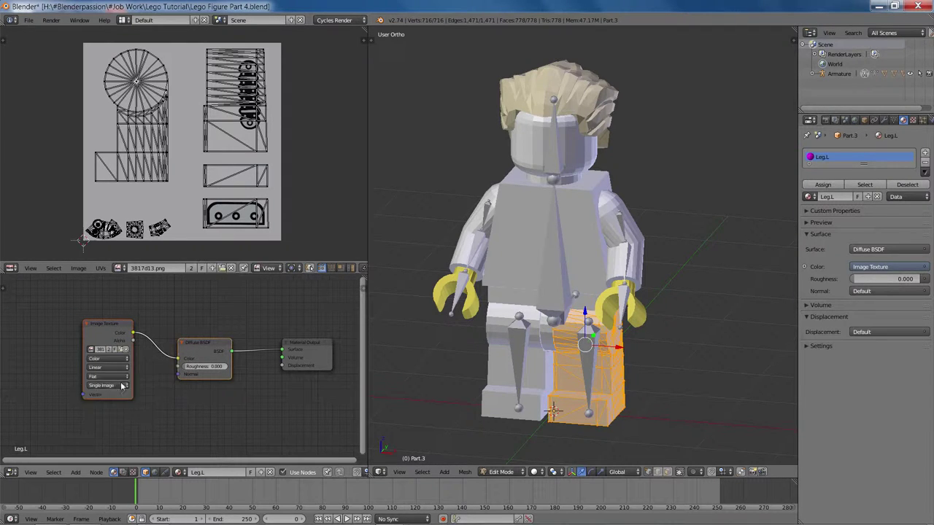
key(alt+z)
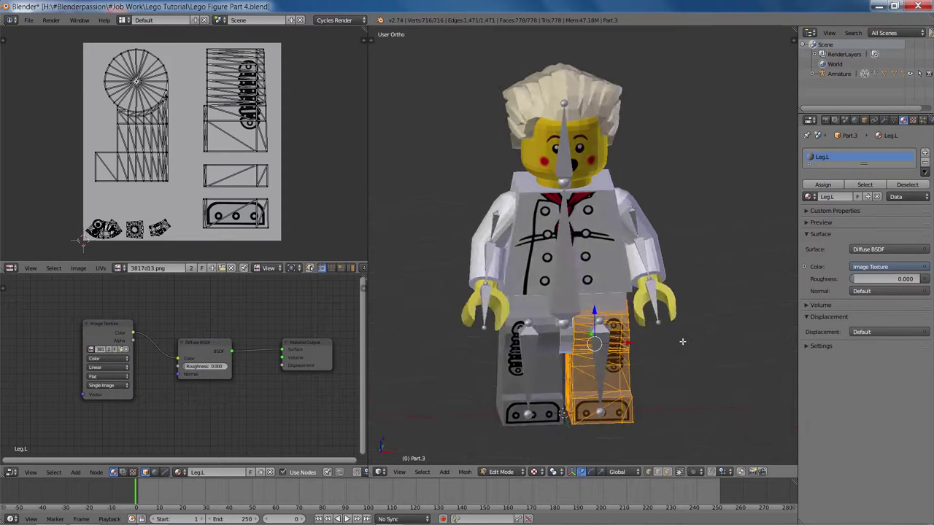
key(alt+z)
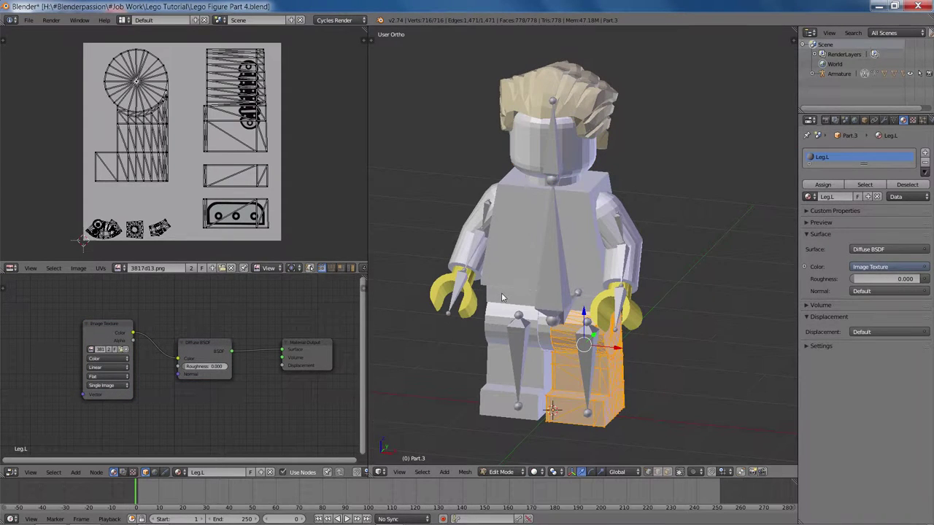
Select the figure's hip part, enter Edit Mode and display 3815d9.png behind its UV layout.
key(Tab)
right_click(502, 296)
key(Tab)
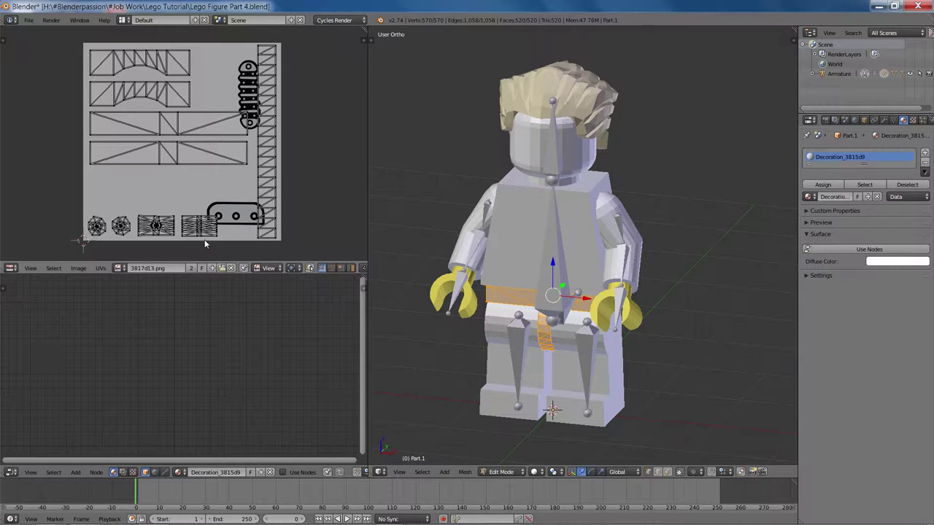
click(119, 269)
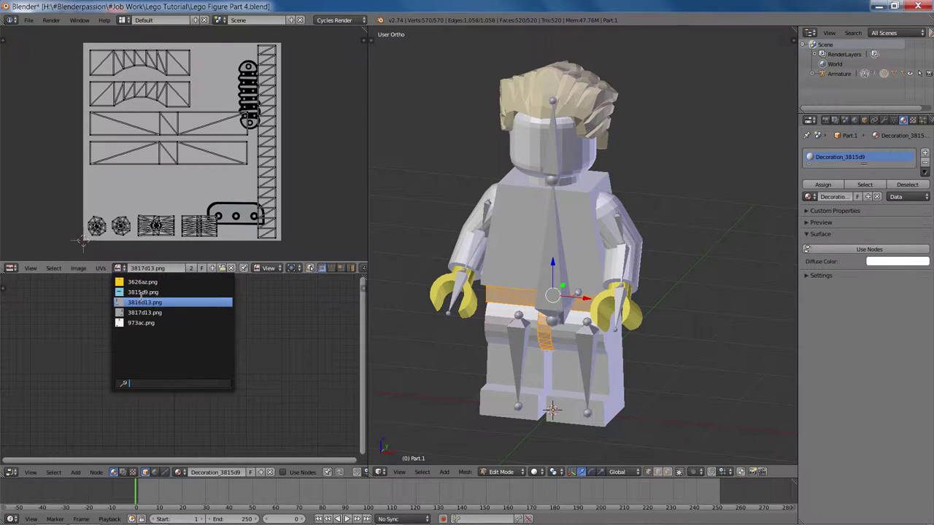
click(143, 292)
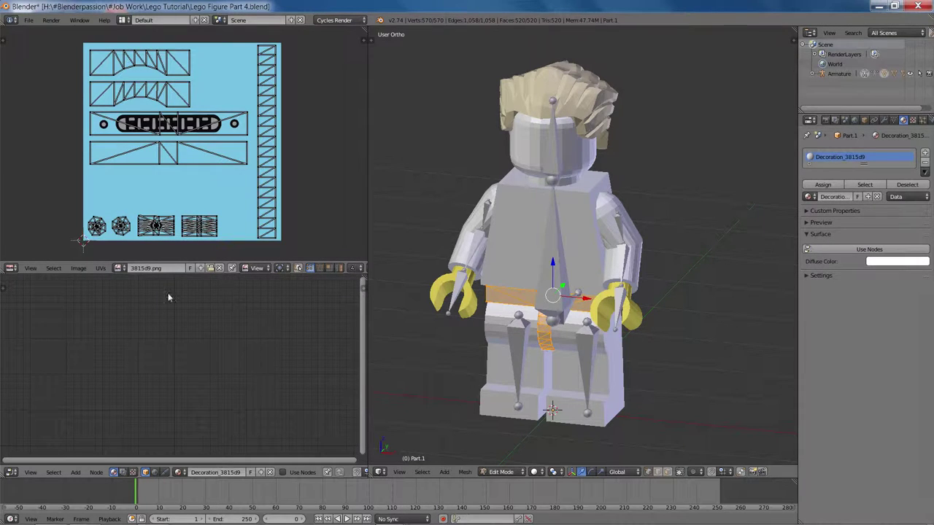
Enable nodes for the Decoration_3815d9 material and feed an Image Texture with 3815d9.png into its Diffuse BSDF colour.
click(290, 472)
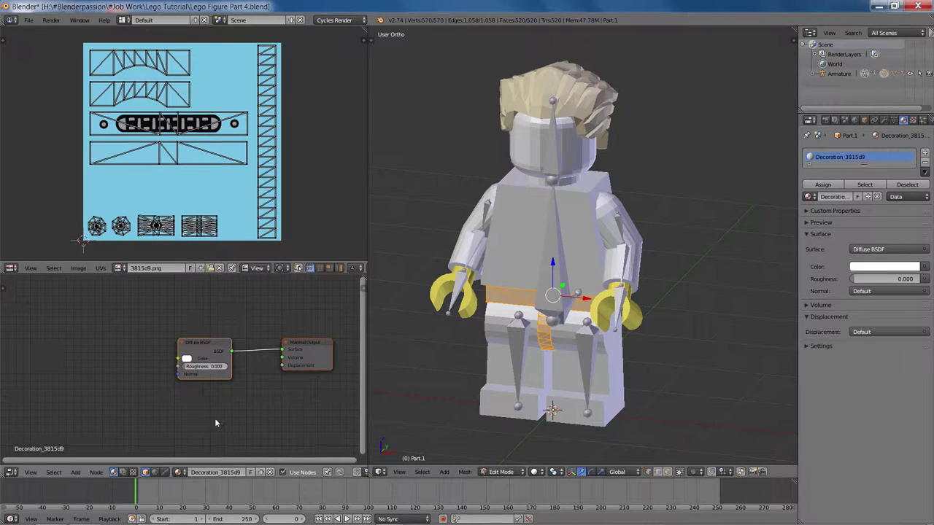
key(shift+a)
click(172, 366)
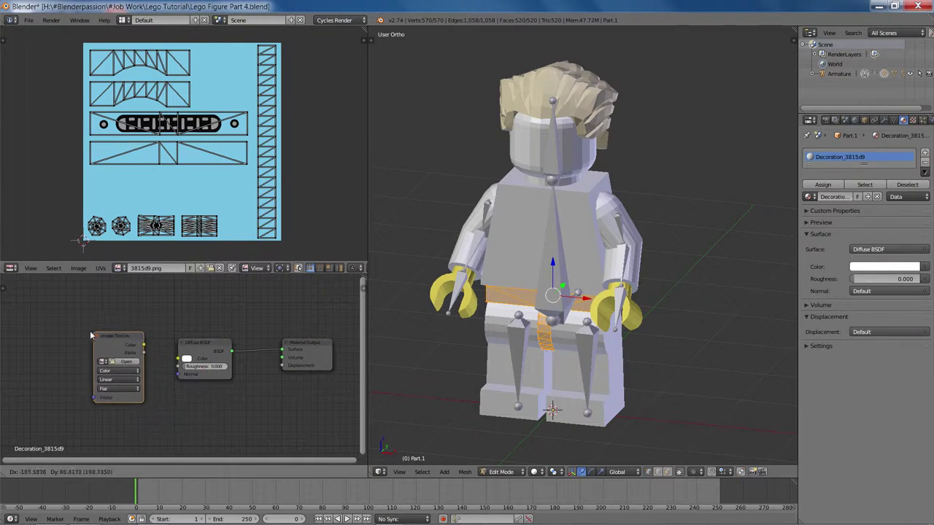
click(104, 362)
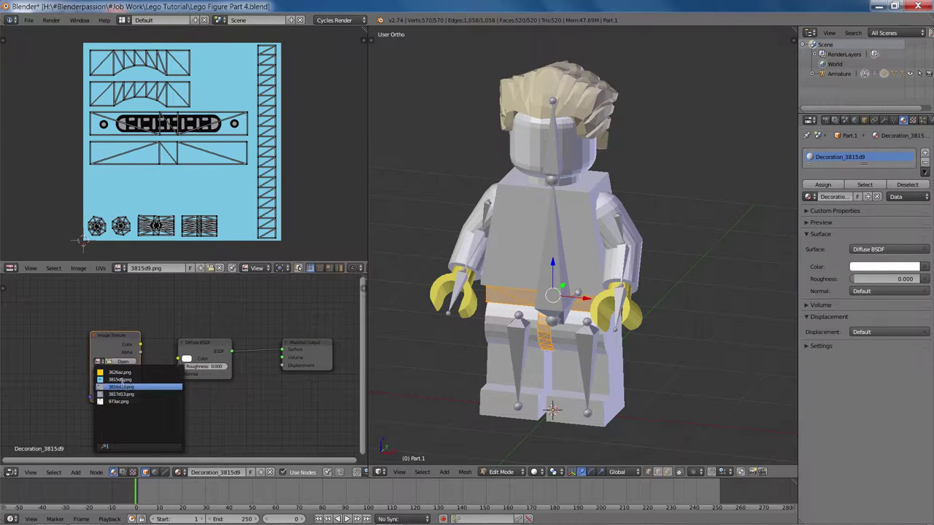
click(126, 378)
drag(140, 344, 177, 359)
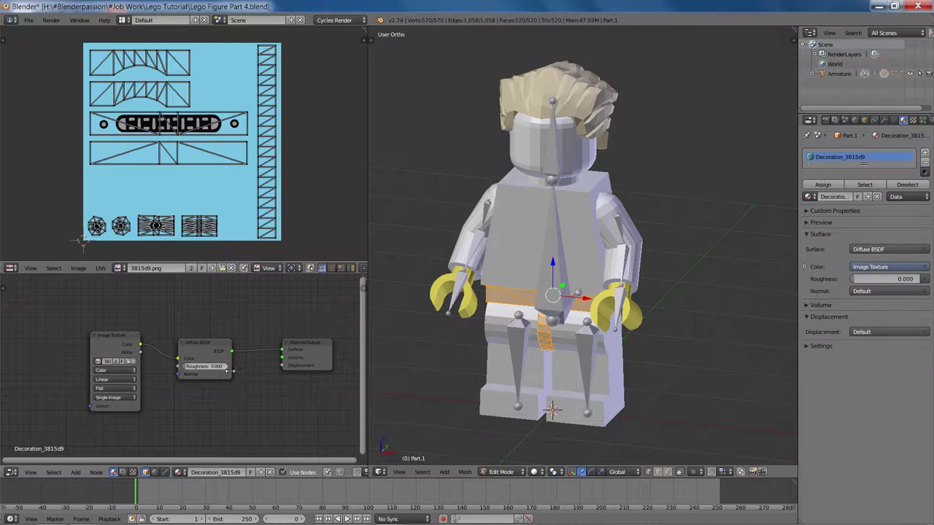
Show the figure in textured shading, deselect the hip mesh and return to Object Mode to view the whole figure.
key(alt+z)
key(a)
middle_drag(555, 303, 529, 247)
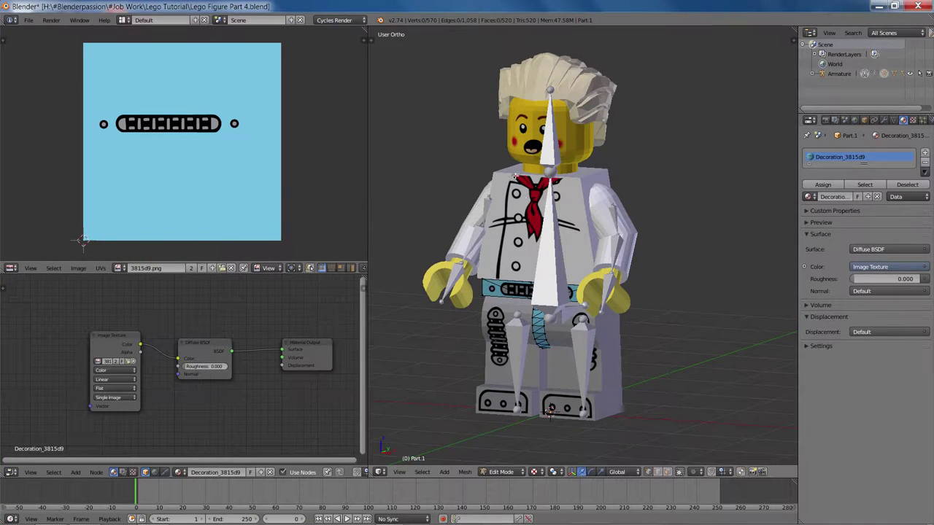
key(Tab)
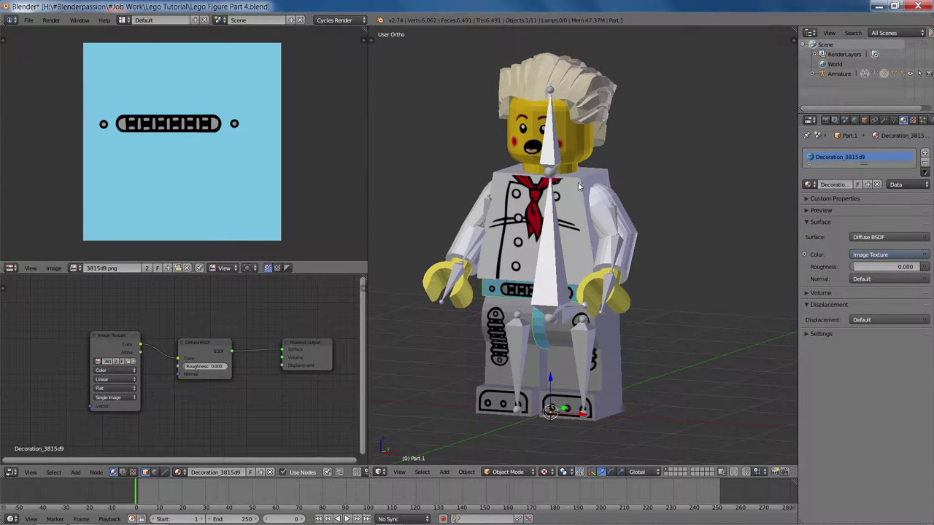
key(shift+z)
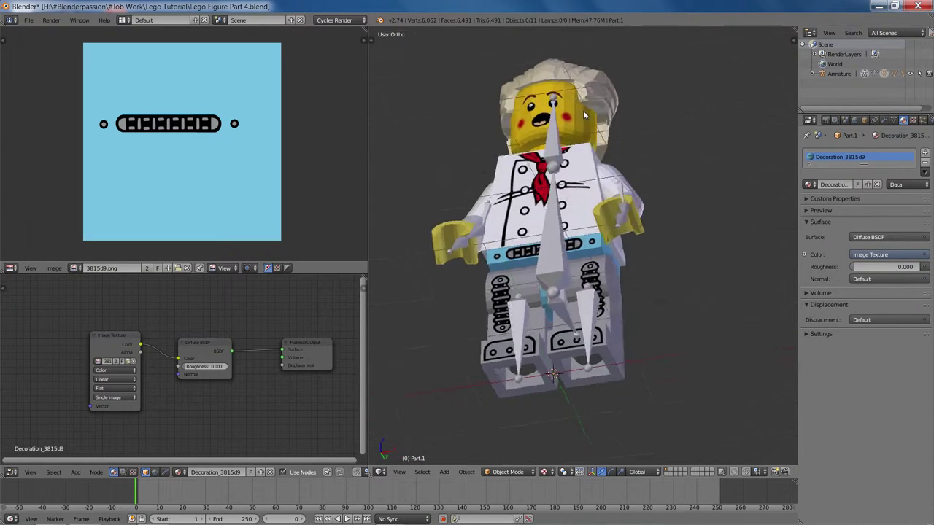
scroll(589, 186, down, 1)
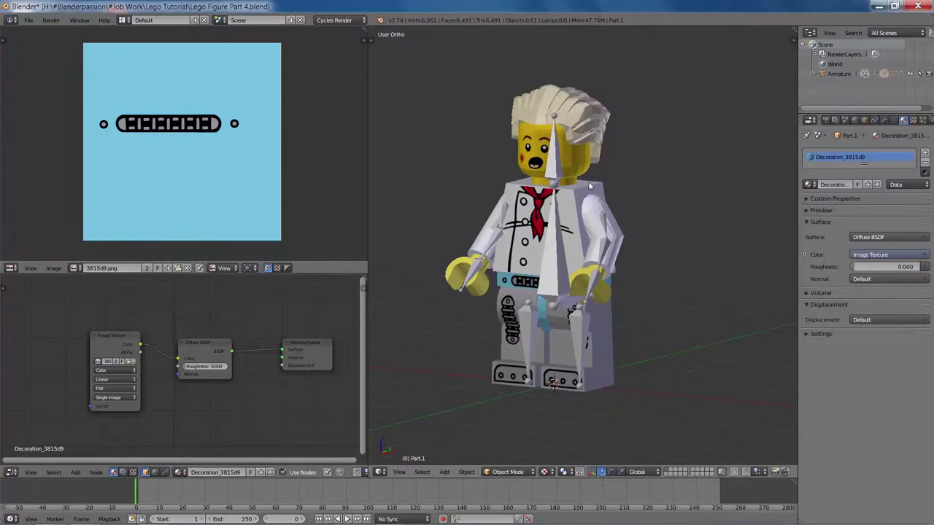
Select the figure's head, enter Edit Mode and display 3626az.png behind its UV layout.
right_click(529, 150)
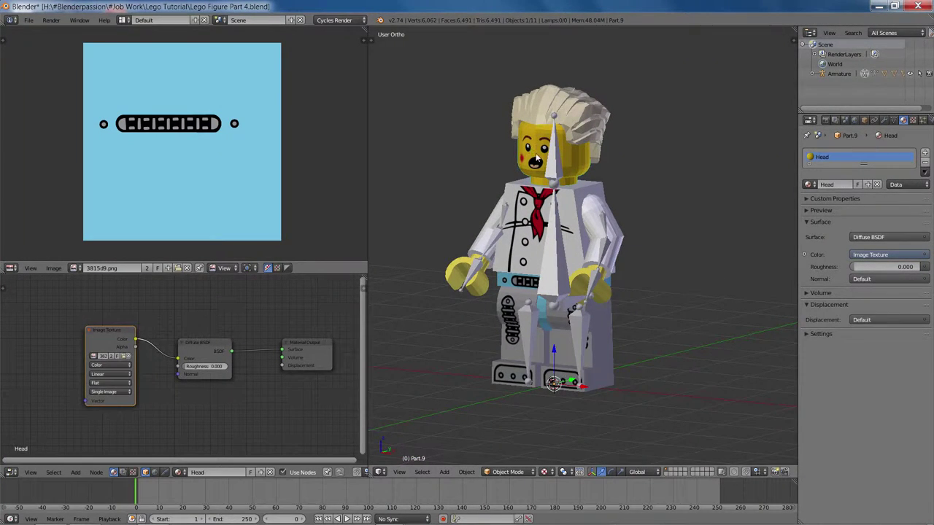
shift+middle_drag(528, 150, 507, 220)
scroll(508, 220, up, 1)
key(Tab)
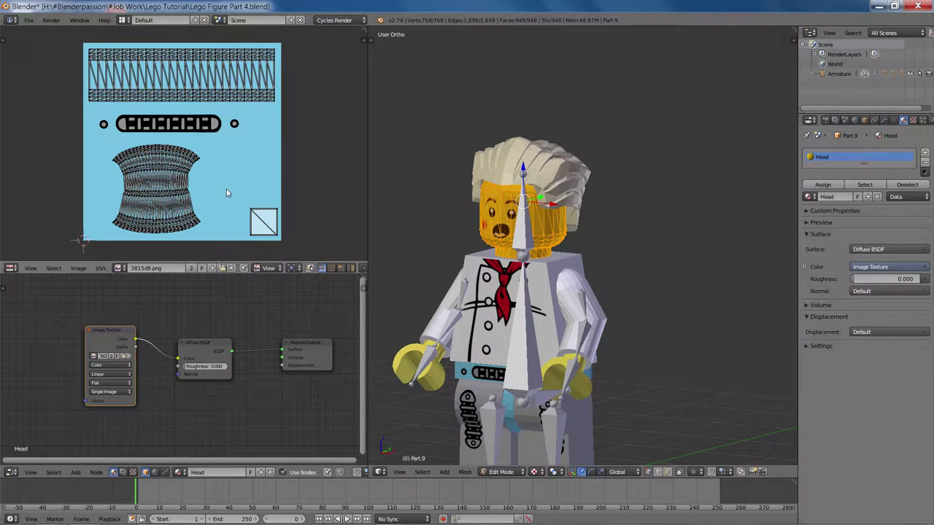
click(121, 269)
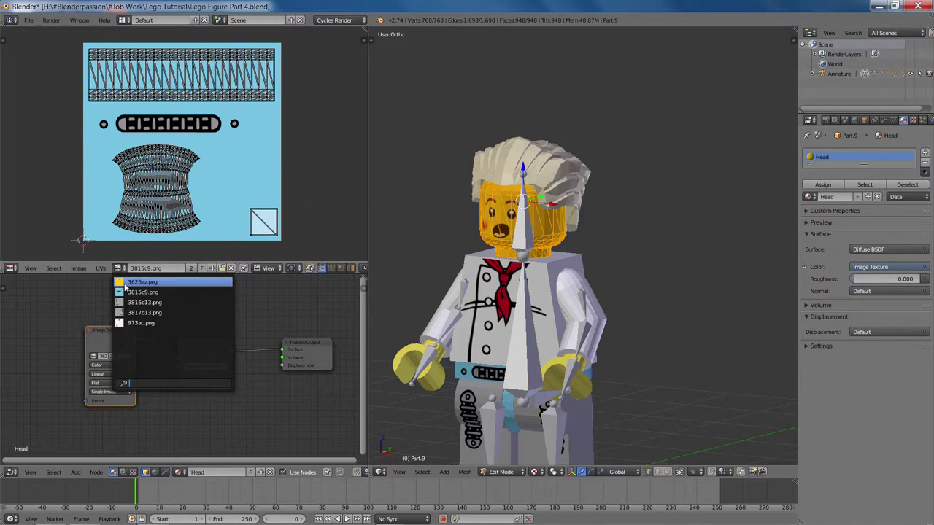
click(128, 280)
Examine how the face on 3626az.png lines up with the head's UV layout.
middle_drag(177, 168, 194, 189)
scroll(232, 149, up, 3)
middle_drag(231, 148, 195, 222)
scroll(195, 223, up, 1)
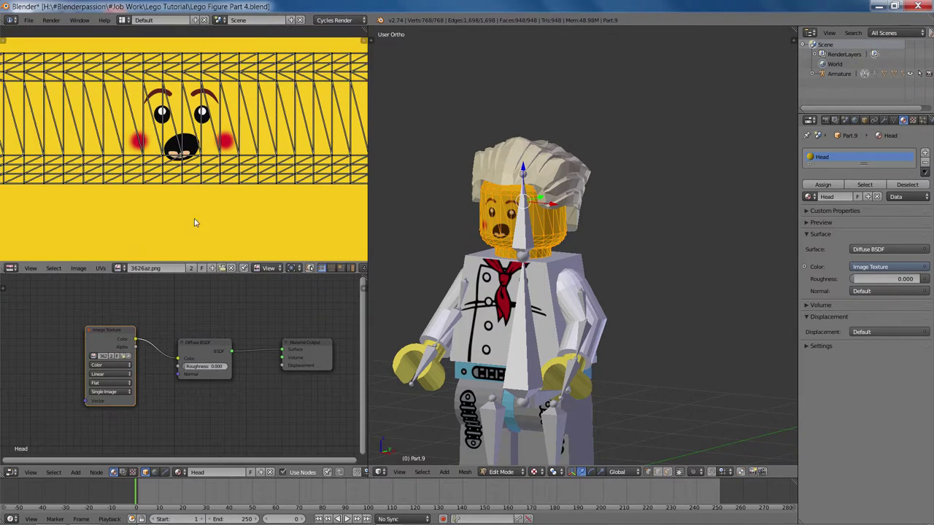
scroll(220, 113, down, 4)
middle_drag(235, 188, 248, 130)
scroll(260, 164, down, 1)
scroll(254, 163, up, 1)
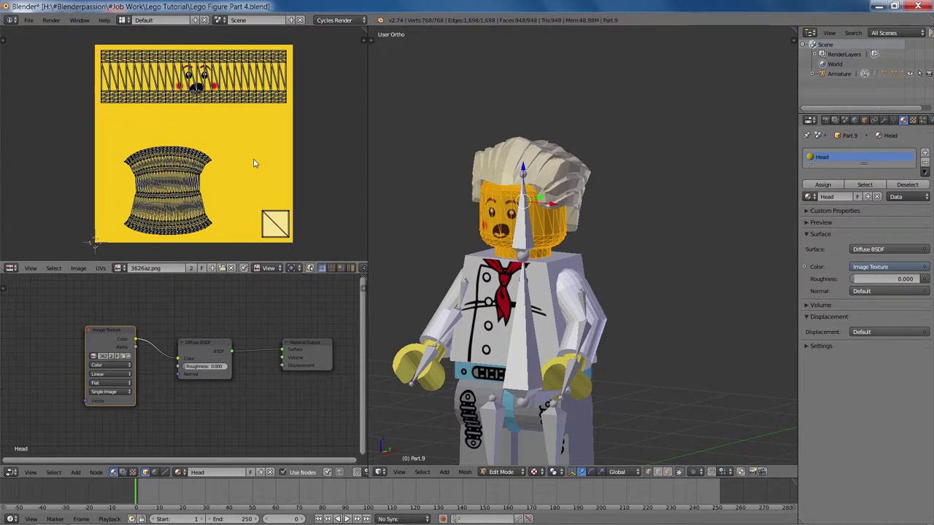
Open Happy Face.png from the decorations folder behind the head's UV layout, using thumbnails to identify the file.
click(221, 268)
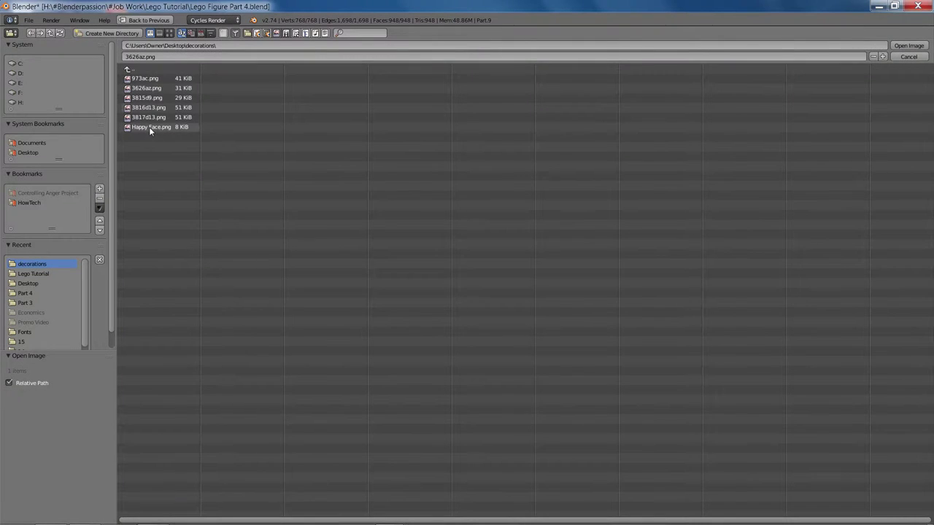
click(149, 127)
click(169, 33)
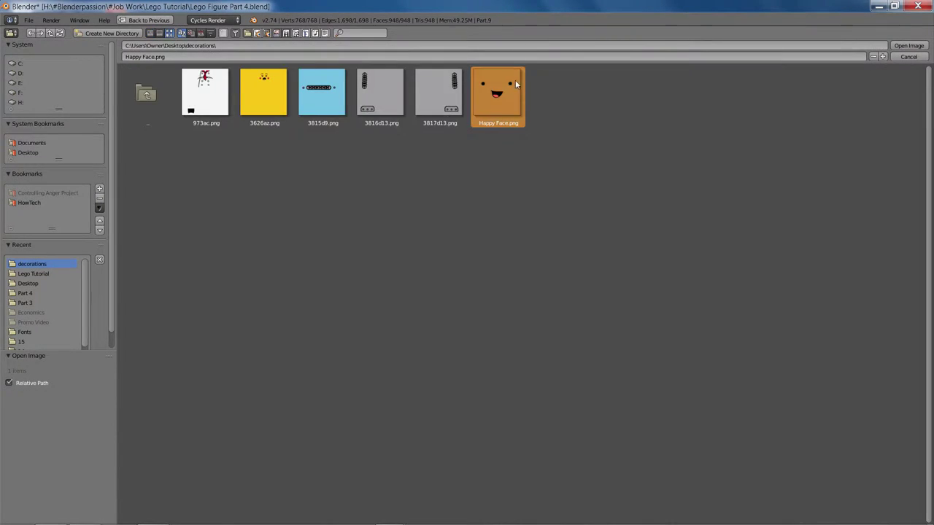
double_click(498, 95)
scroll(193, 210, up, 4)
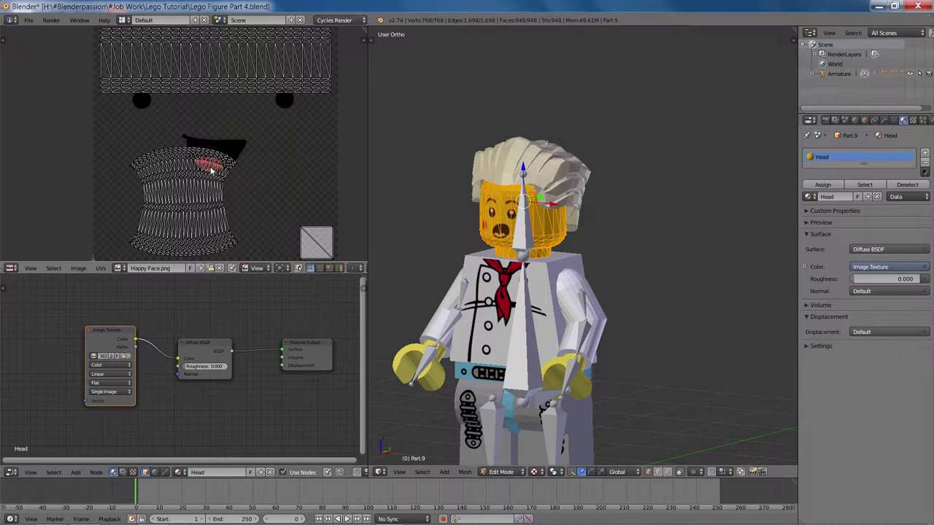
scroll(210, 157, down, 4)
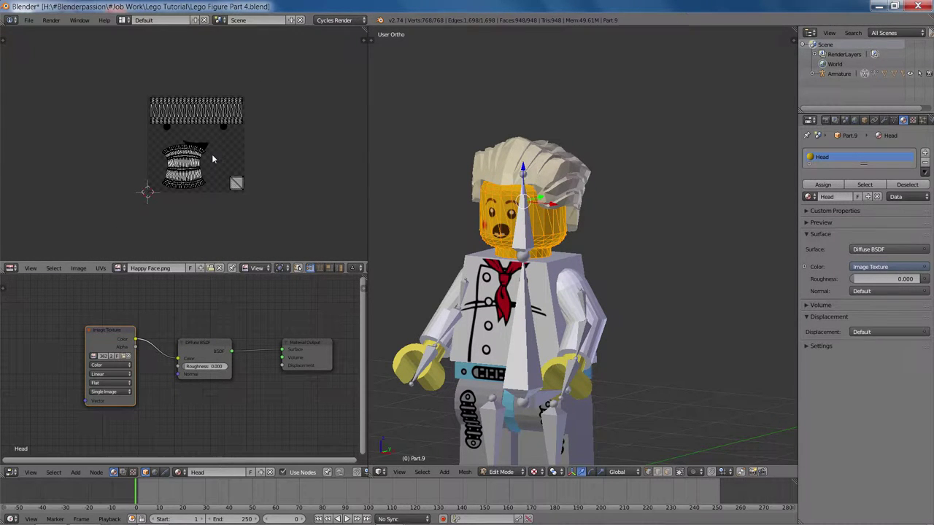
Move the head's entire UV layout down so its wide strip overlaps the face on Happy Face.png.
scroll(209, 145, up, 5)
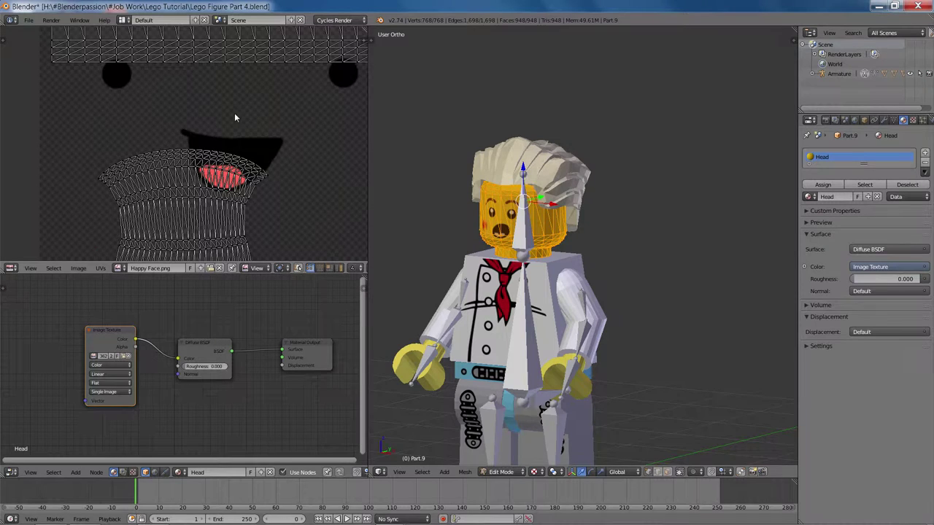
scroll(234, 117, down, 2)
key(a)
key(g)
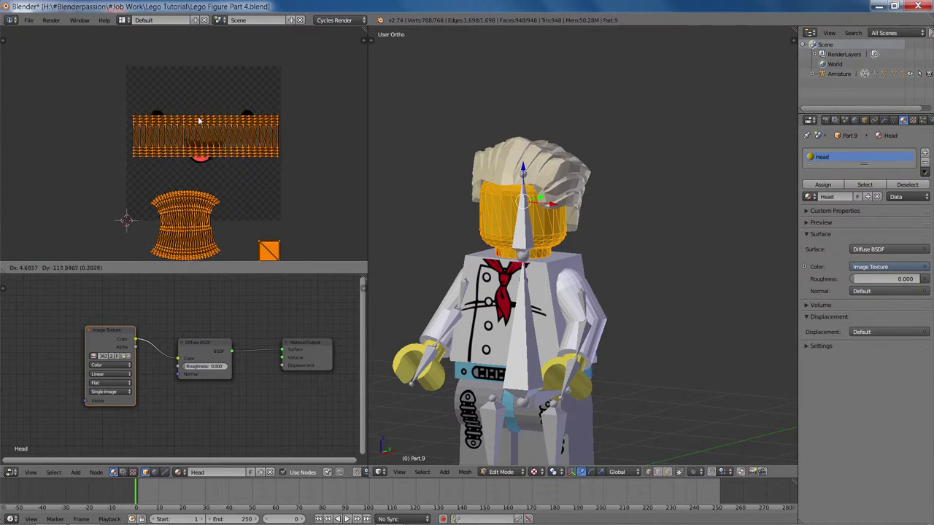
click(202, 116)
Select only the wide UV strip and scale it to more than twice its size, past the image's sides.
key(a)
key(b)
drag(119, 92, 326, 153)
scroll(272, 186, up, 2)
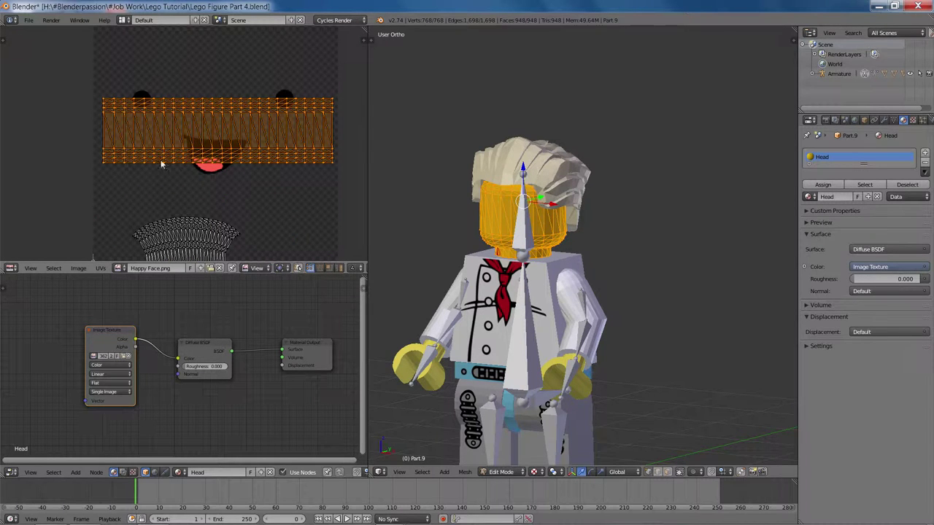
scroll(98, 93, down, 3)
key(s)
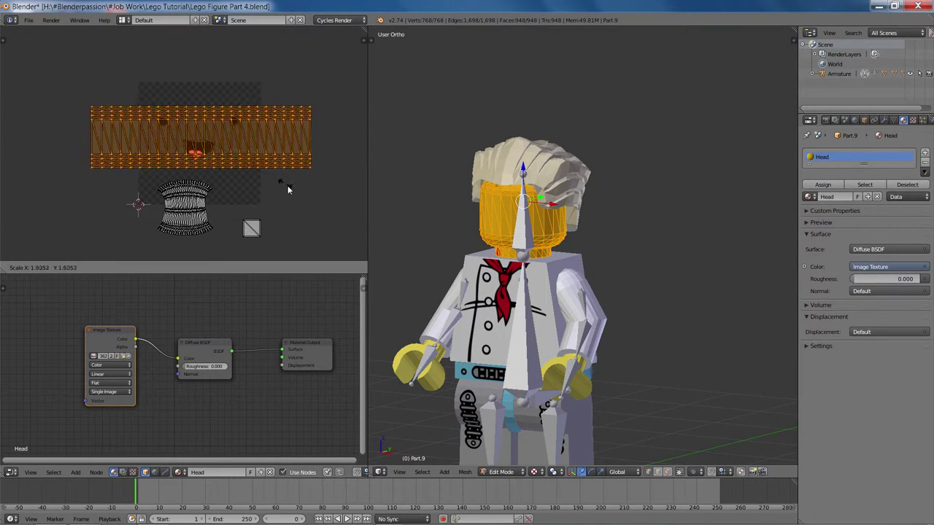
click(305, 193)
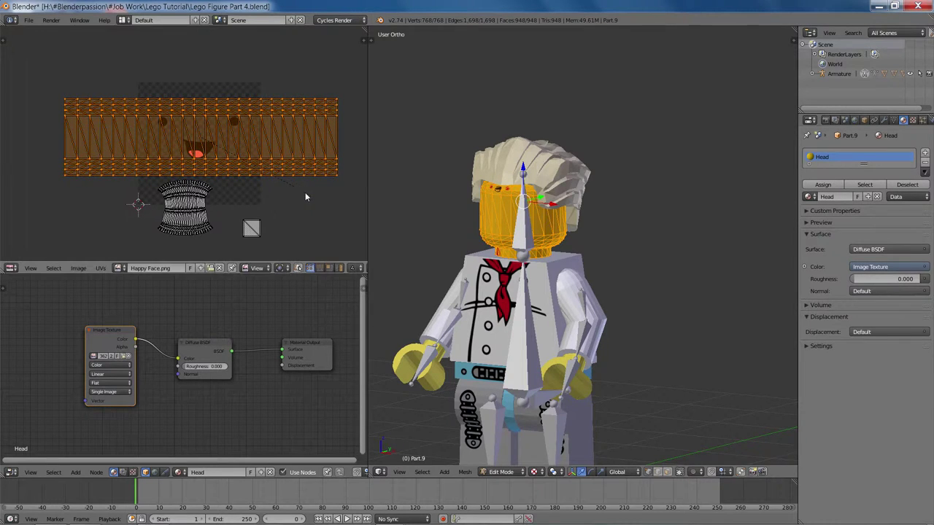
Refine the wide strip's scale slightly and adjust its position along Y to fit the happy face.
scroll(278, 164, up, 3)
scroll(278, 165, up, 1)
key(s)
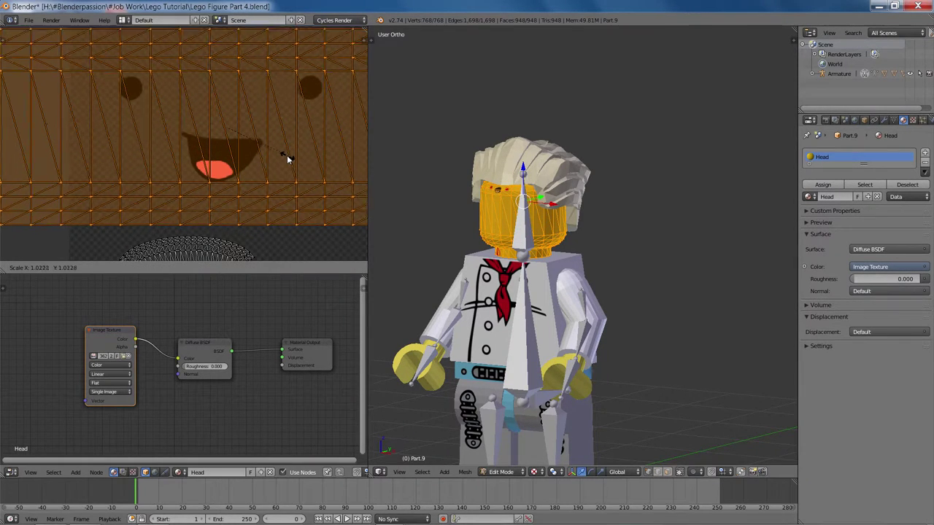
click(288, 160)
key(g)
key(y)
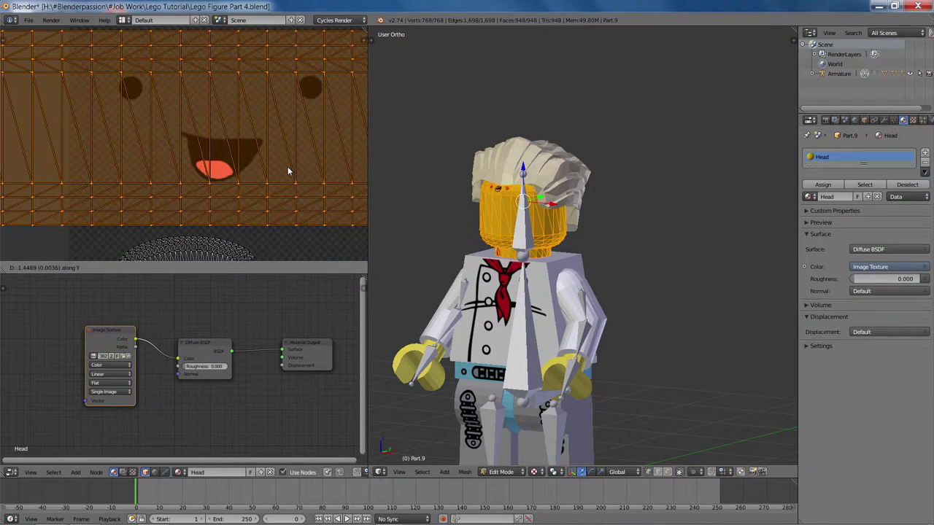
click(288, 166)
scroll(287, 167, down, 4)
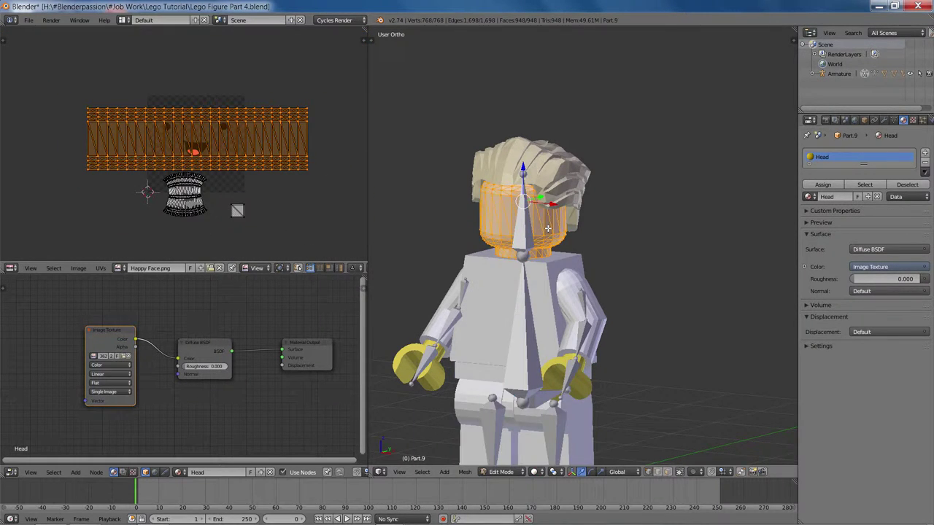
Assign Happy Face.png to the Image Texture node of the Head material.
scroll(548, 229, up, 4)
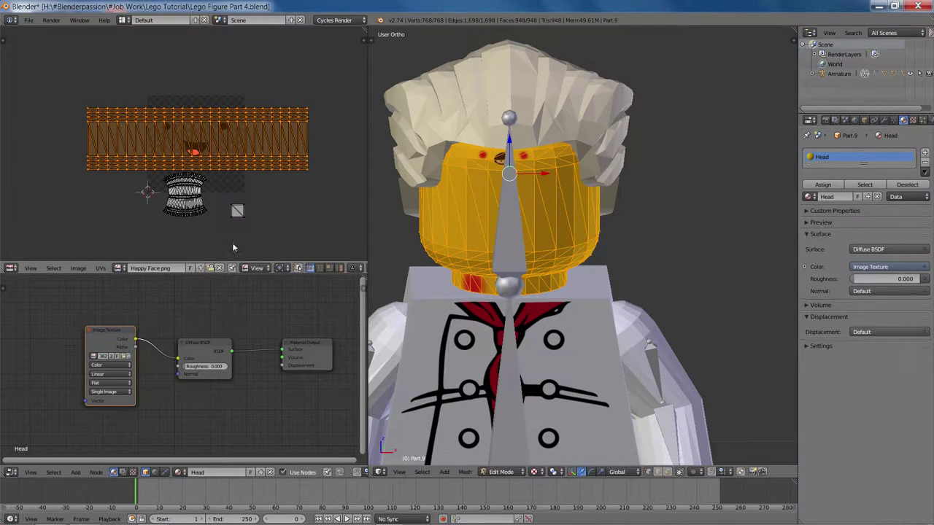
middle_drag(202, 317, 336, 319)
scroll(238, 333, up, 2)
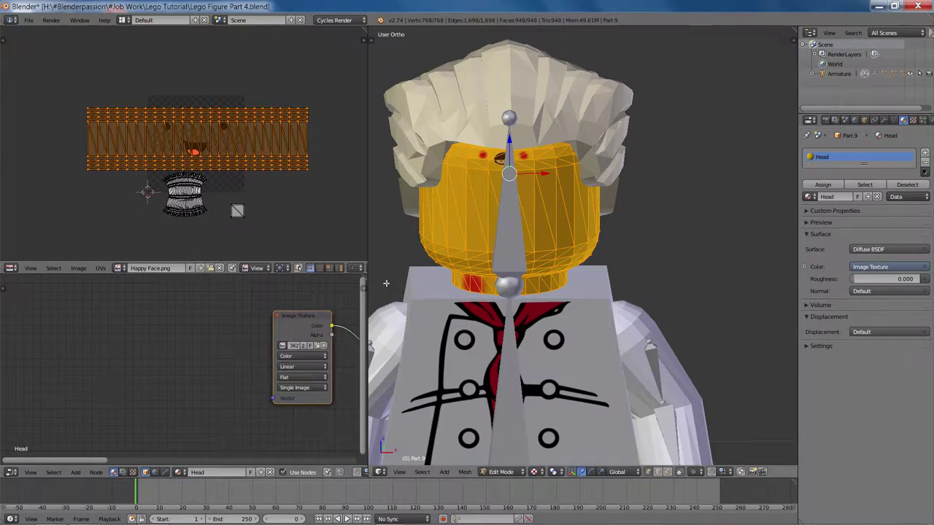
drag(367, 257, 443, 257)
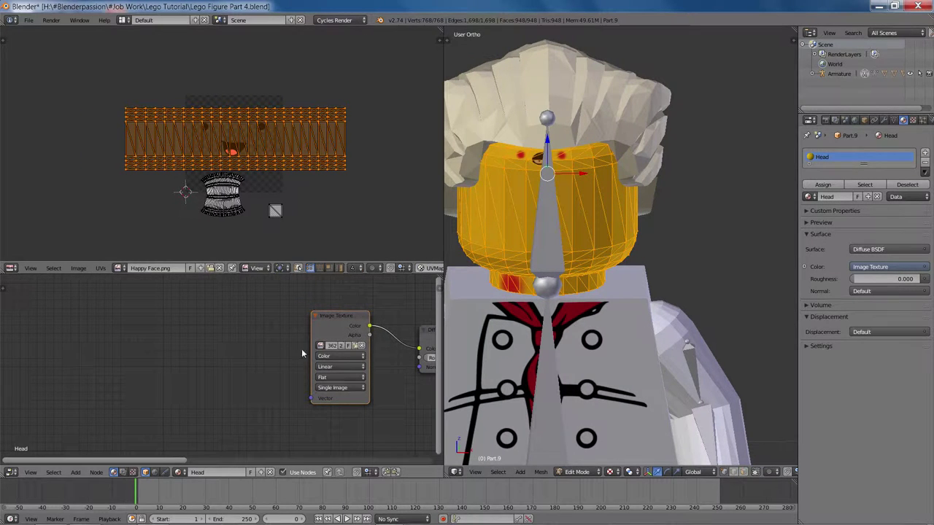
middle_drag(275, 353, 119, 371)
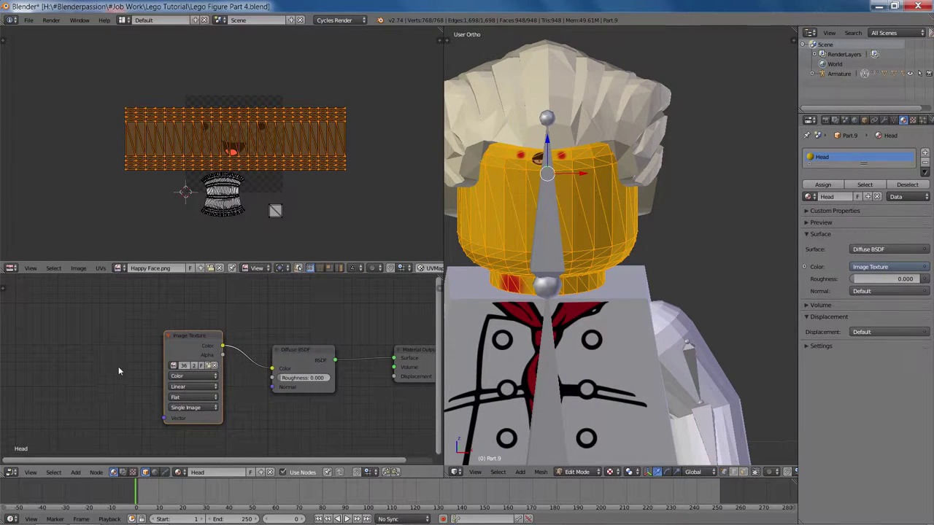
click(173, 365)
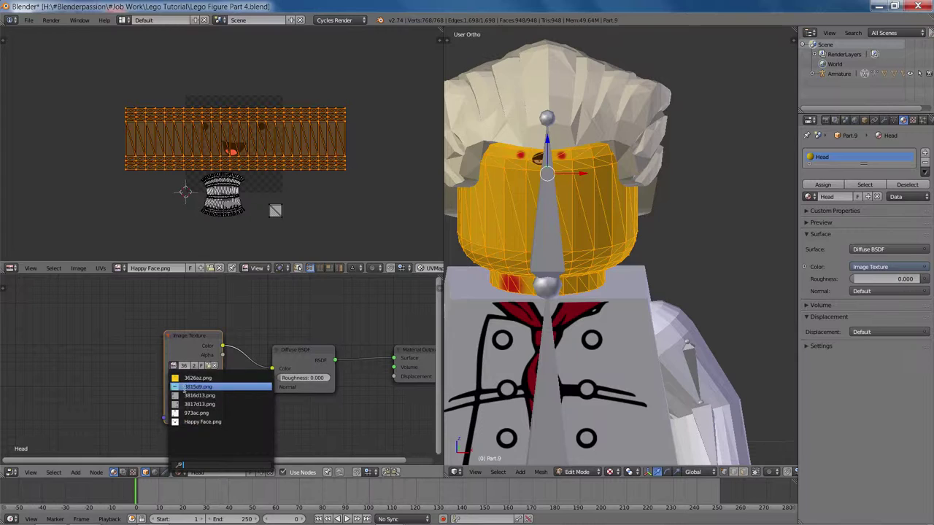
click(195, 421)
scroll(573, 182, down, 2)
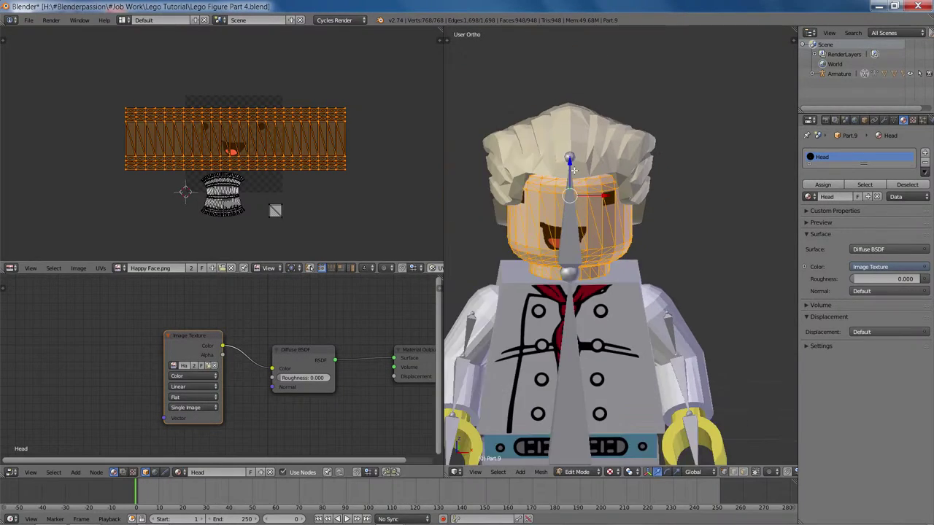
In front view, shift the UV strip along X to centre the face and widen it along X by about 1.45.
middle_drag(572, 182, 502, 152)
key(KP_1)
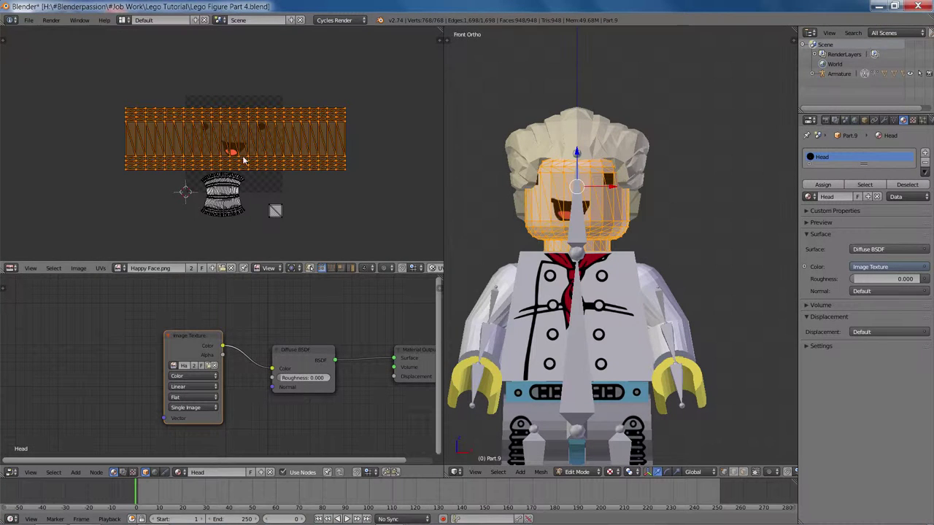
key(g)
key(x)
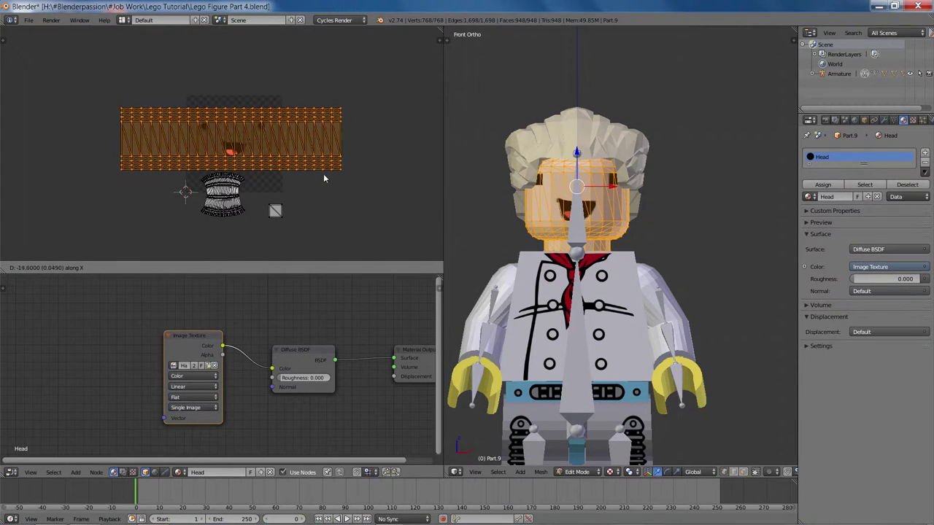
key(s)
key(x)
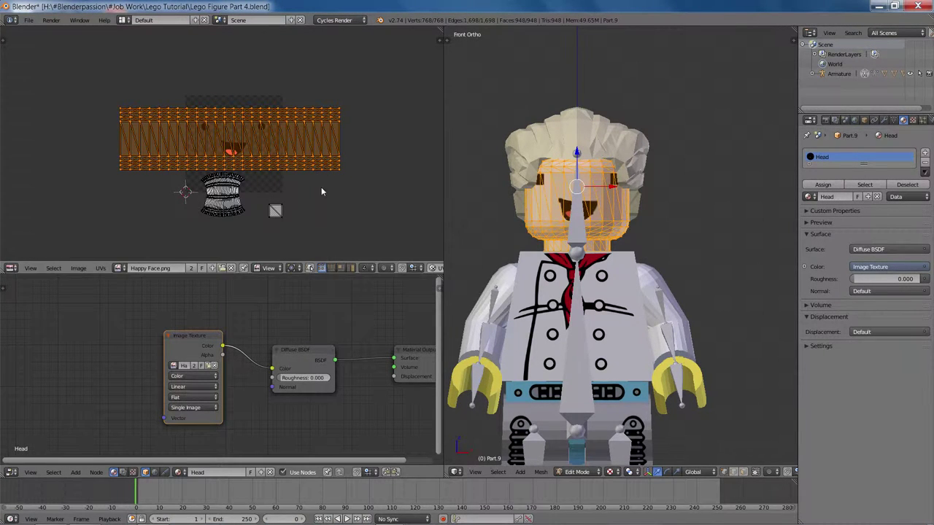
click(368, 195)
Add a Texture Coordinate node and a Mapping node ahead of the Image Texture in the Head material.
mouse_move(614, 205)
middle_down()
mouse_move(545, 211)
mouse_move(582, 187)
mouse_move(591, 208)
mouse_move(625, 210)
middle_up()
scroll(160, 348, down, 4)
middle_drag(73, 361, 130, 338)
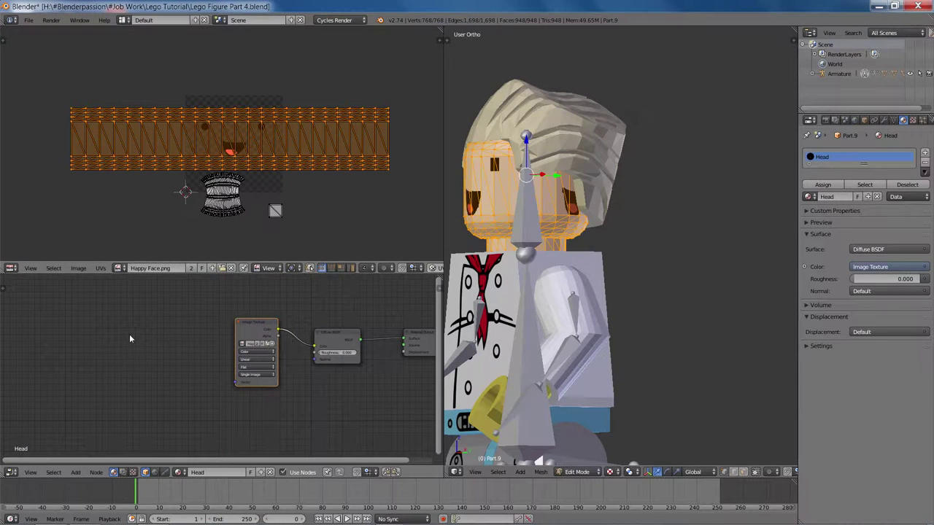
key(shift+a)
mouse_move(120, 307)
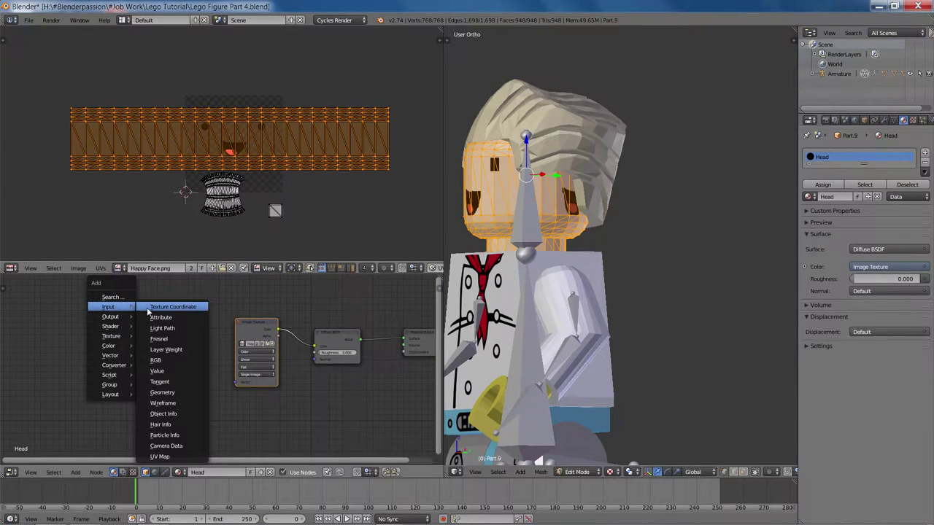
click(149, 312)
click(117, 337)
key(shift+a)
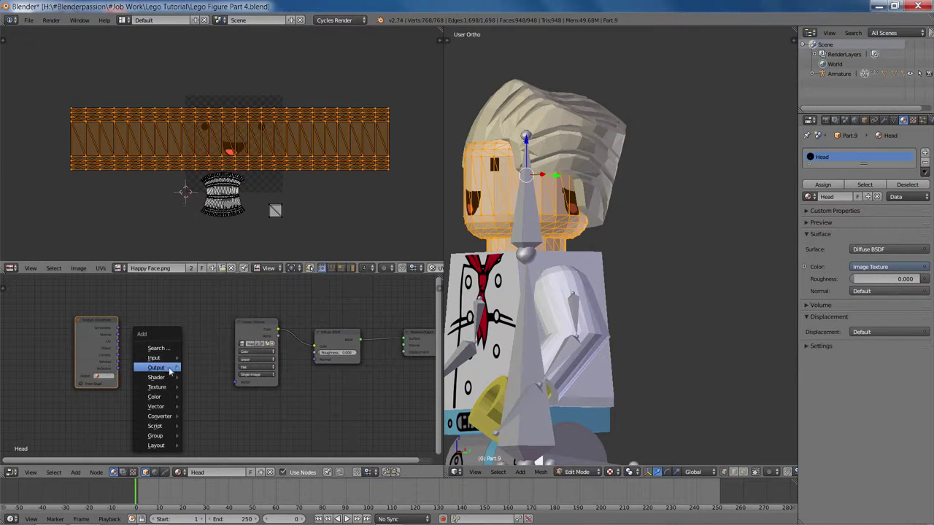
mouse_move(168, 408)
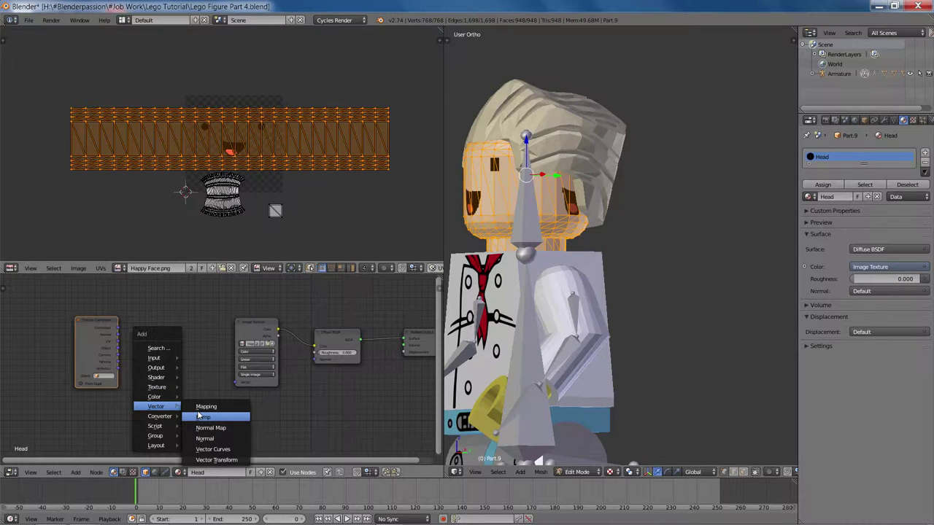
click(205, 407)
click(126, 330)
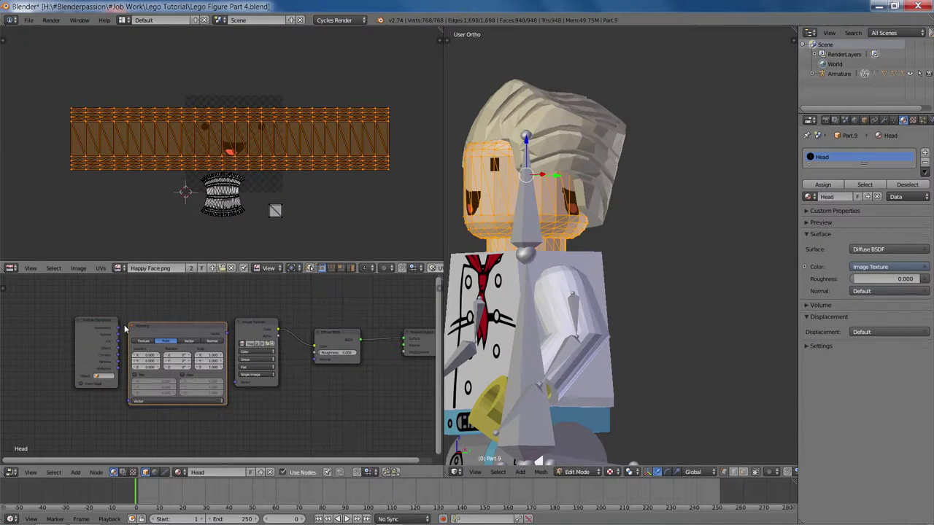
Connect the UV coordinates to the Mapping node's vector input and the Mapping output to the Image Texture's vector.
click(99, 332)
drag(121, 343, 122, 346)
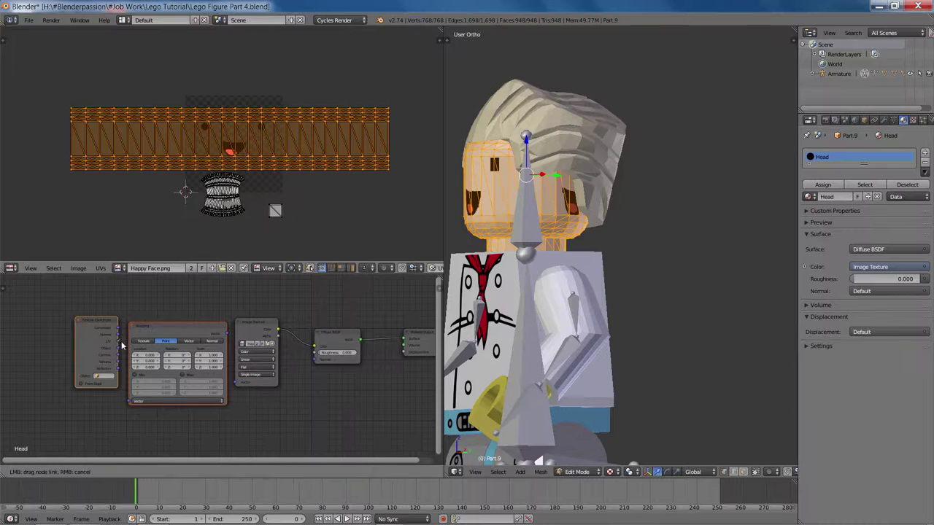
drag(131, 403, 130, 402)
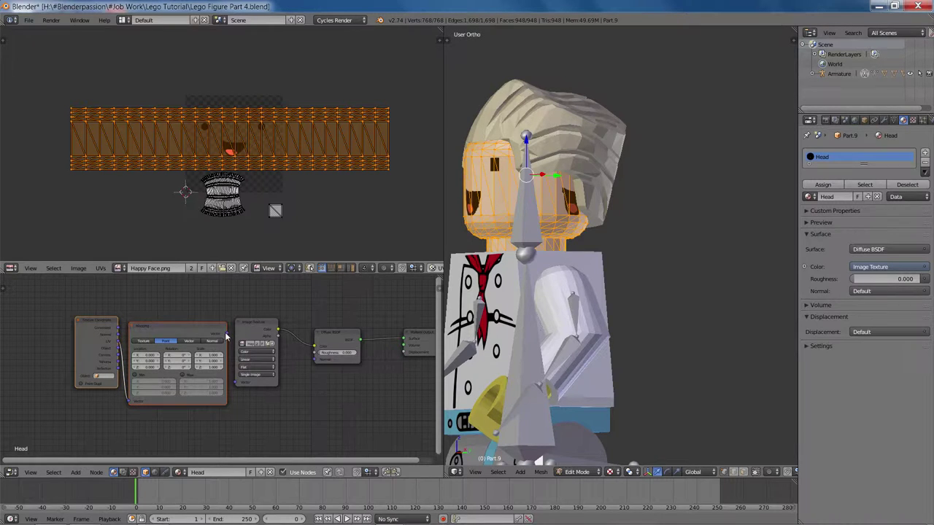
drag(226, 334, 234, 379)
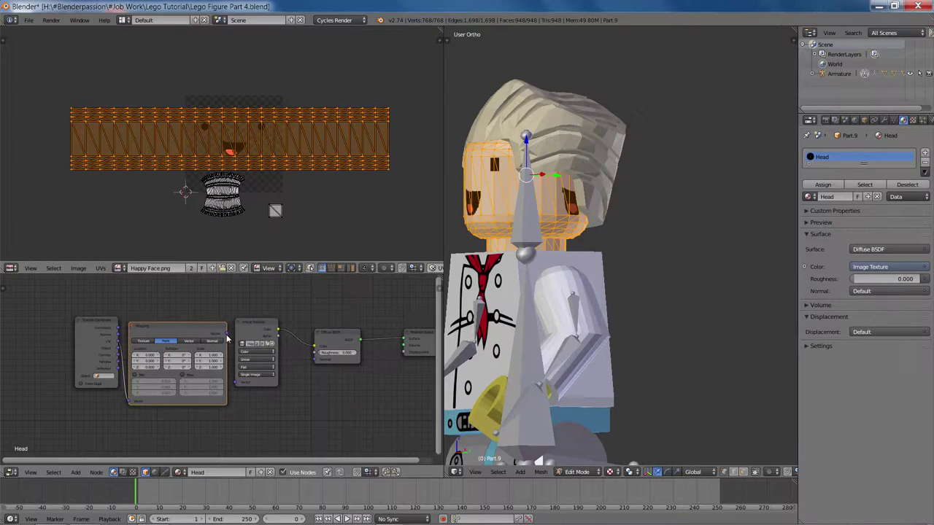
drag(227, 337, 237, 383)
scroll(245, 402, up, 3)
middle_drag(231, 399, 316, 395)
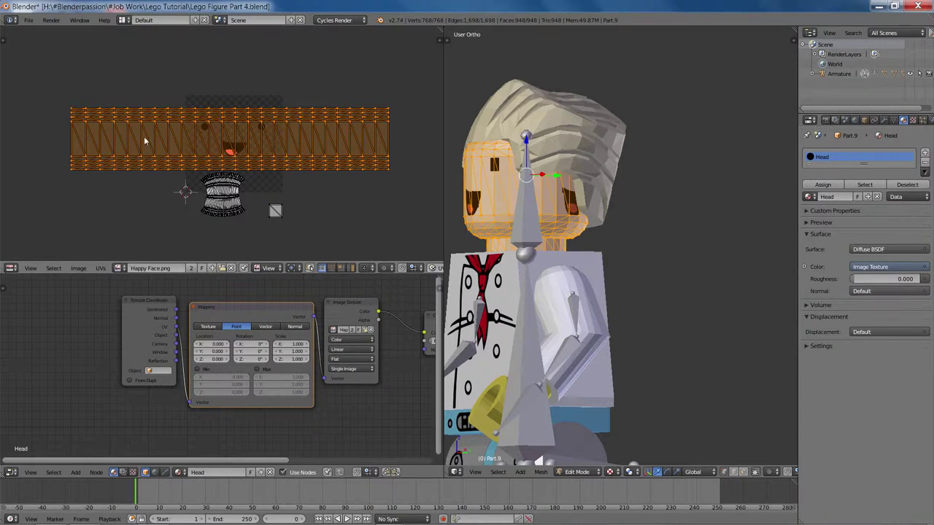
scroll(197, 352, up, 2)
scroll(214, 348, up, 1)
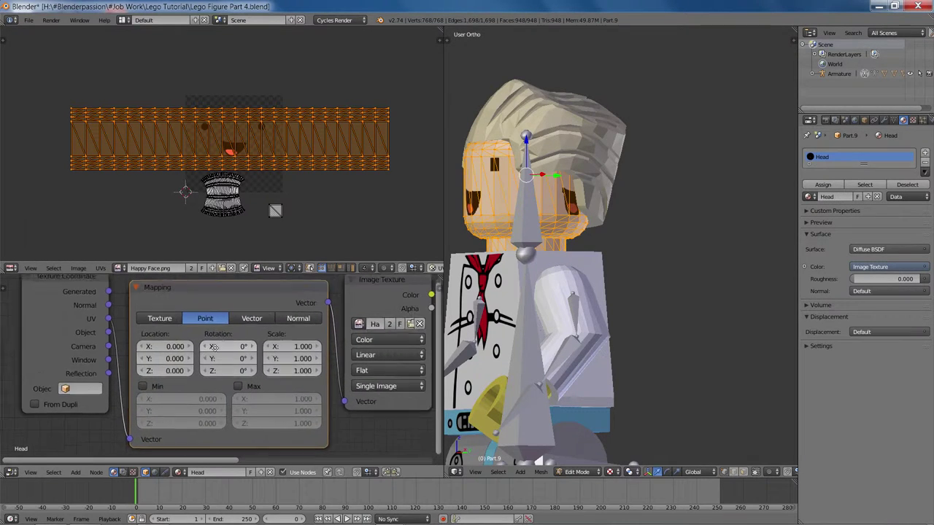
middle_drag(214, 347, 207, 346)
click(137, 387)
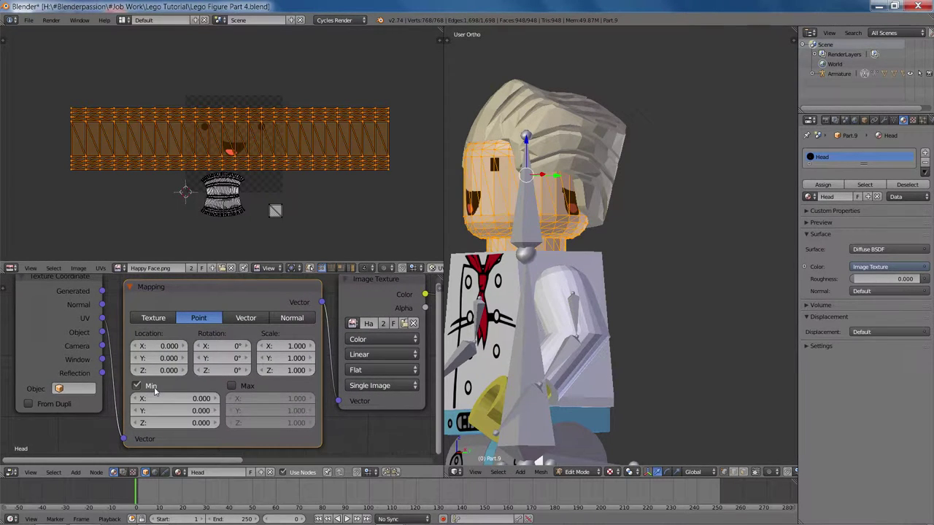
click(231, 386)
click(231, 386)
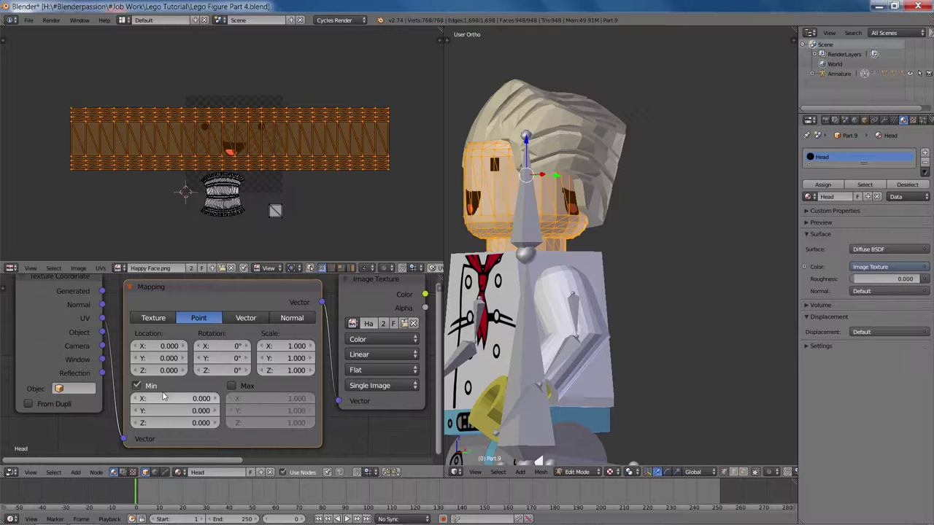
click(139, 387)
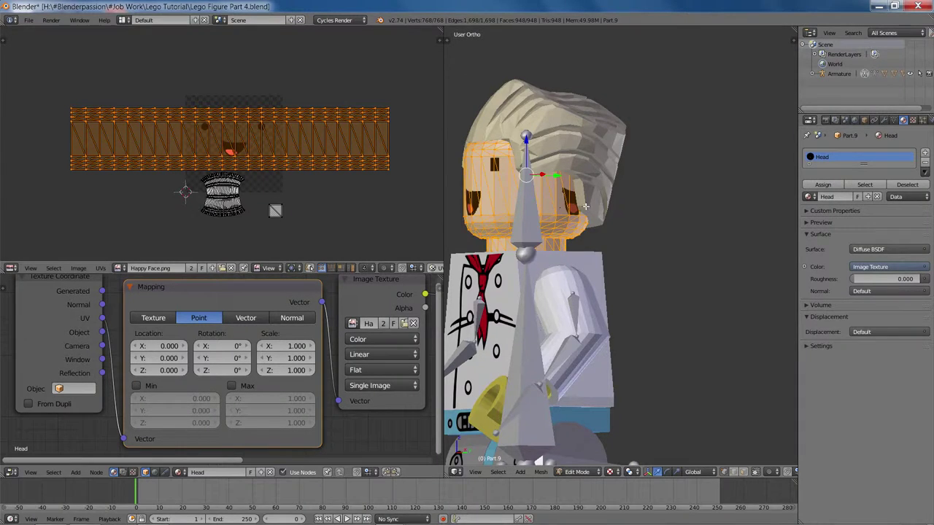
Check the head's repeated face in Object Mode and return to Edit Mode.
key(Tab)
scroll(639, 215, down, 8)
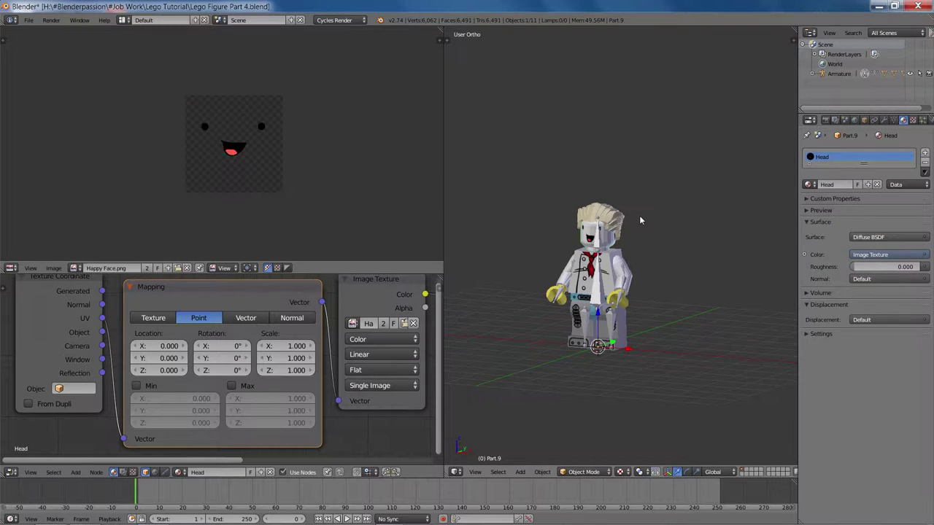
scroll(640, 219, up, 8)
key(Tab)
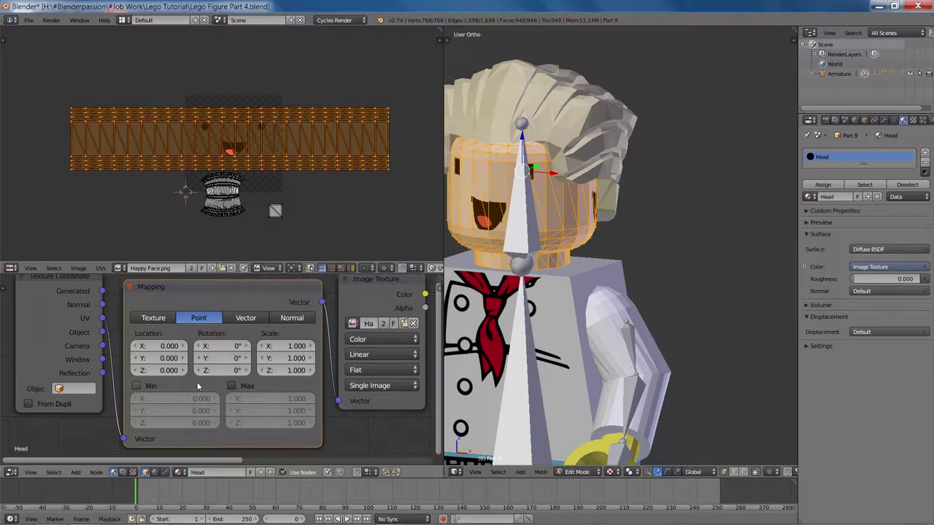
Enable Min and Max clipping on the Mapping node with maximum X at 1 and preview the figure in rendered shading.
click(197, 384)
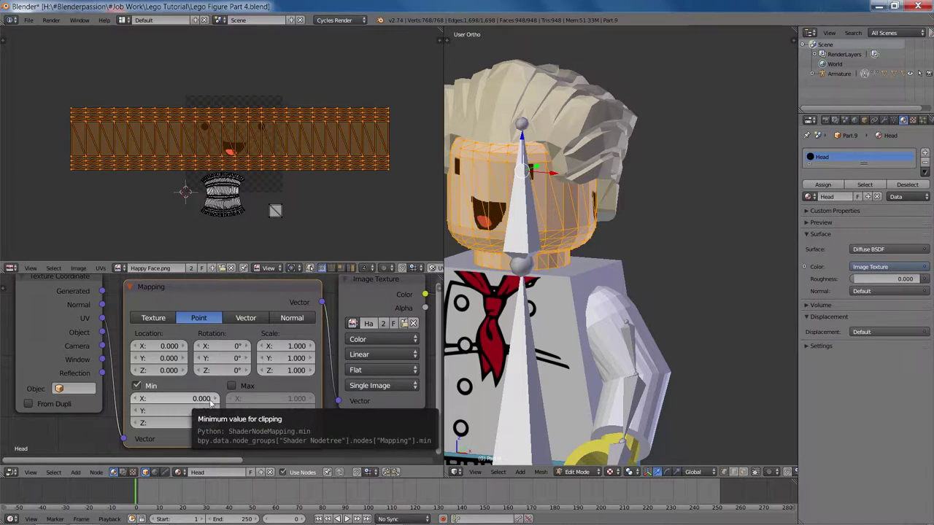
click(232, 386)
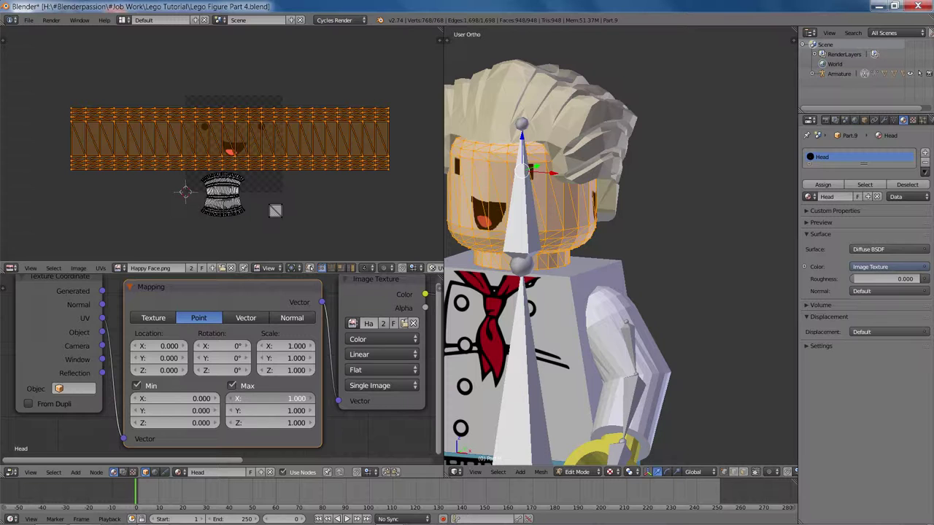
drag(262, 403, 269, 403)
click(270, 403)
text(1)
key(Return)
key(shift+z)
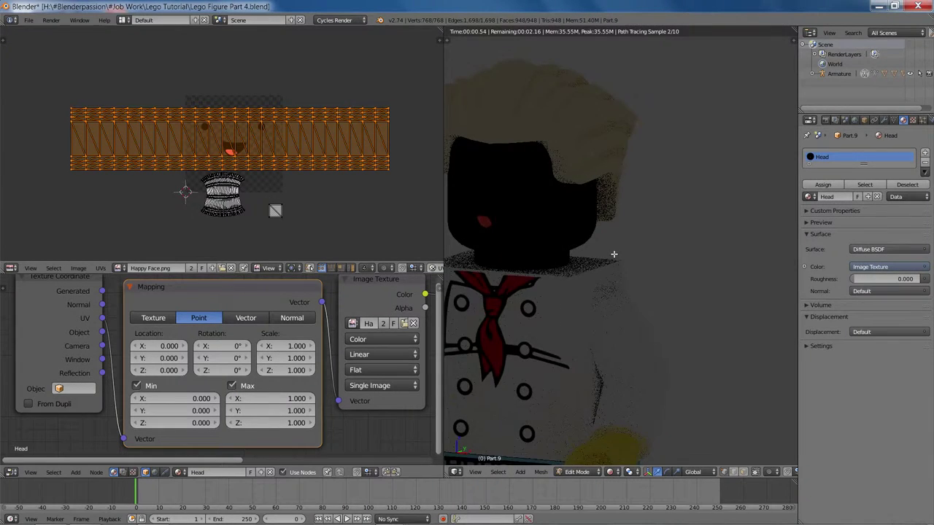
Return to solid shading and move the Texture Coordinate, Mapping and Image Texture nodes together away from the Diffuse BSDF.
key(shift+z)
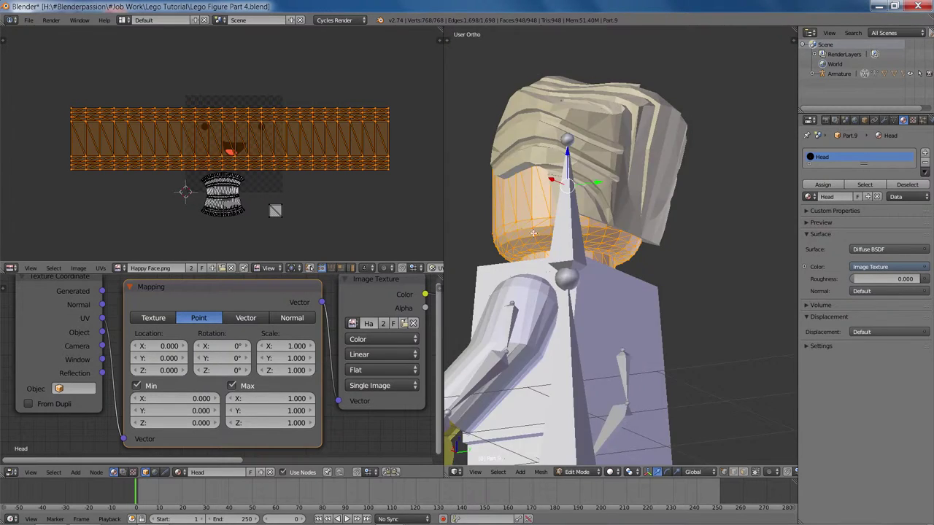
scroll(670, 255, down, 5)
scroll(290, 360, down, 3)
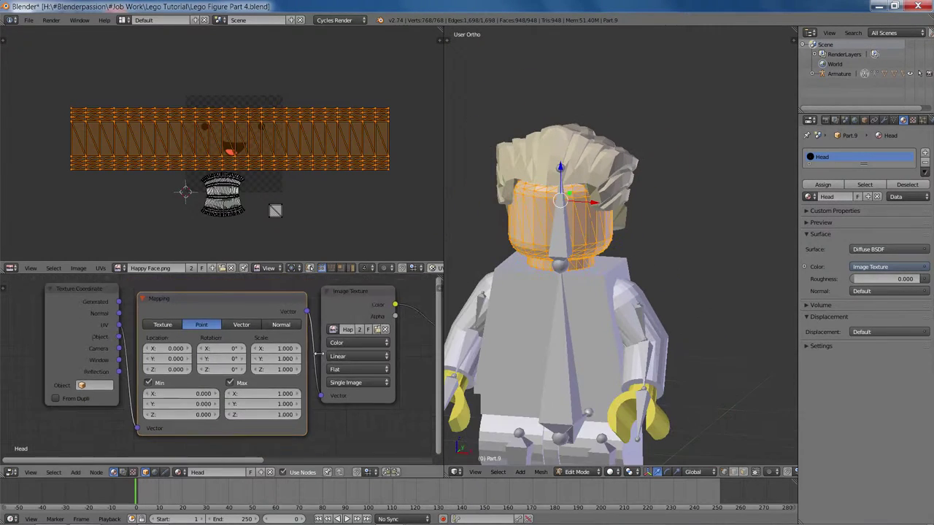
scroll(289, 361, down, 2)
key(b)
drag(146, 297, 291, 396)
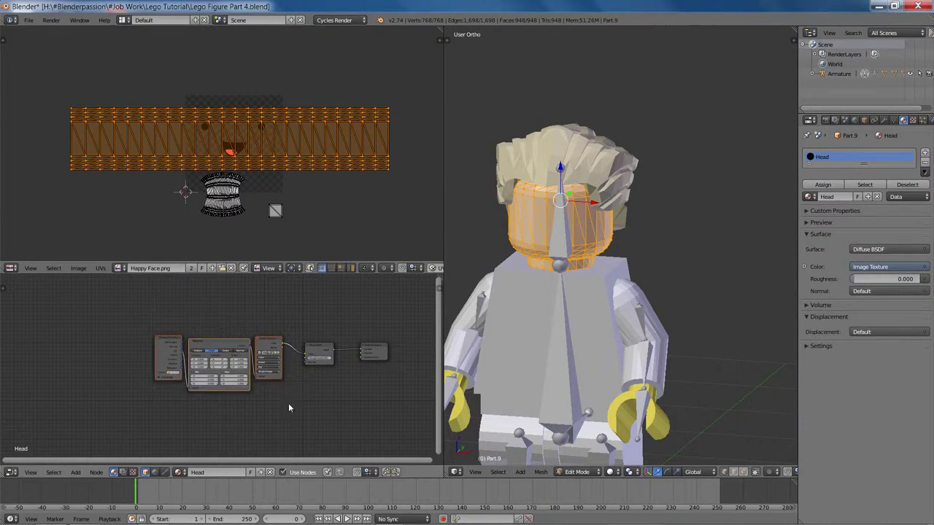
key(g)
click(281, 409)
scroll(363, 294, up, 3)
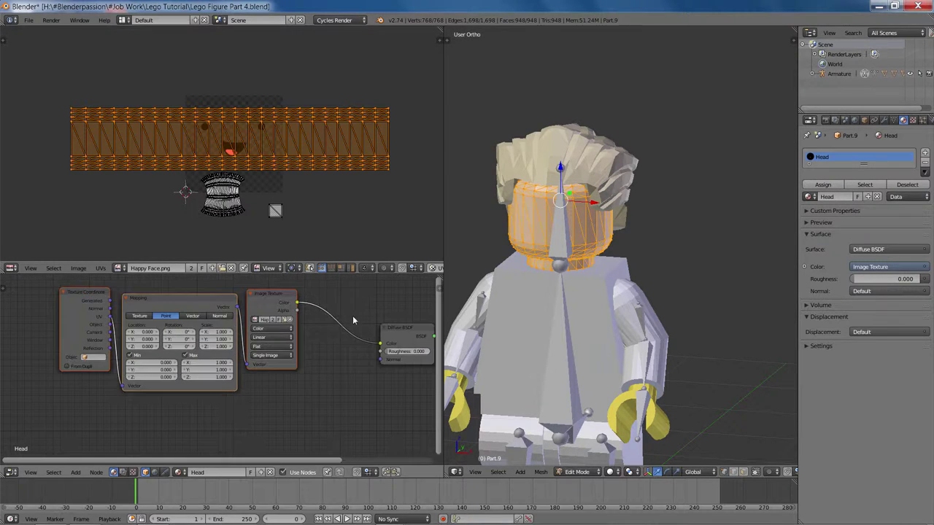
Examine the face on the head up close in textured shading.
middle_drag(352, 315, 210, 352)
key(alt+z)
middle_drag(577, 277, 606, 273)
scroll(606, 271, up, 4)
scroll(586, 248, up, 3)
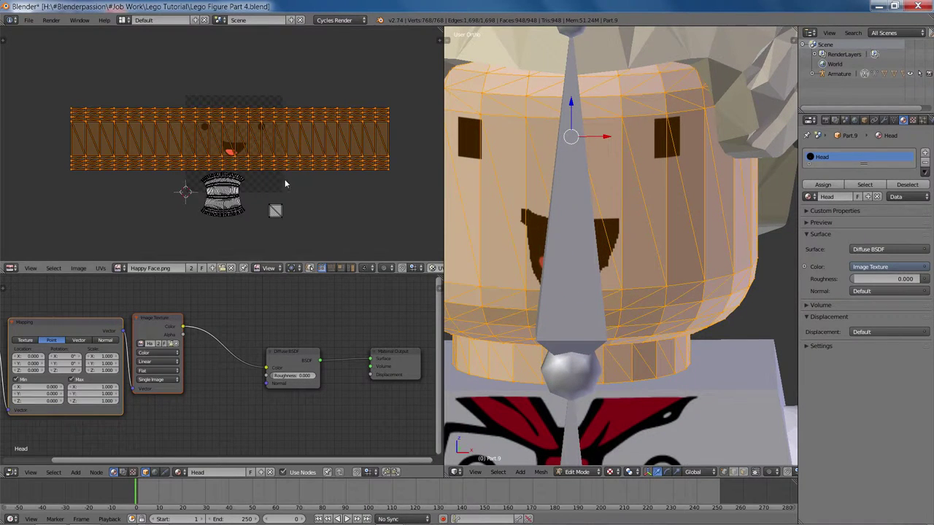
Place the Diffuse BSDF node beside the Image Texture and insert a Mix Shader between it and the Material Output.
scroll(271, 162, up, 5)
scroll(273, 162, down, 5)
middle_drag(258, 324, 174, 306)
scroll(200, 350, down, 1)
middle_drag(242, 379, 340, 354)
drag(308, 309, 259, 300)
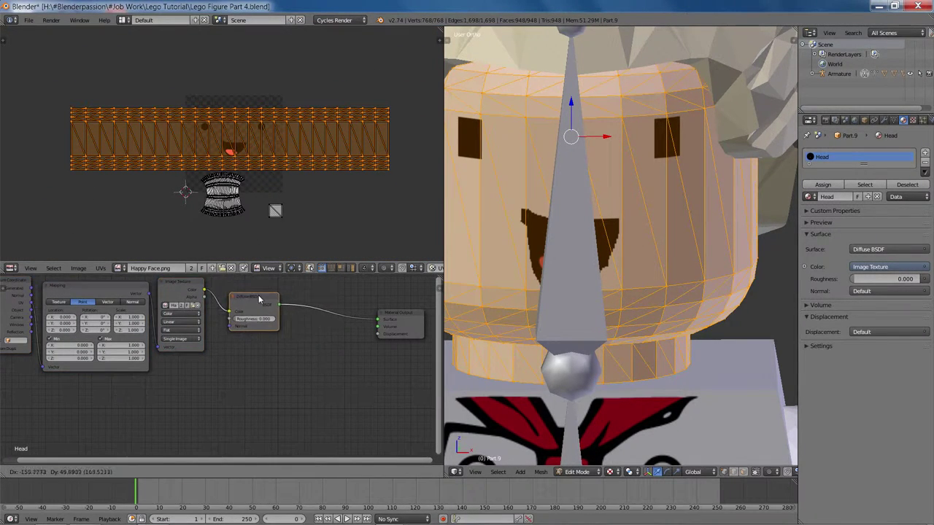
key(shift+a)
mouse_move(312, 365)
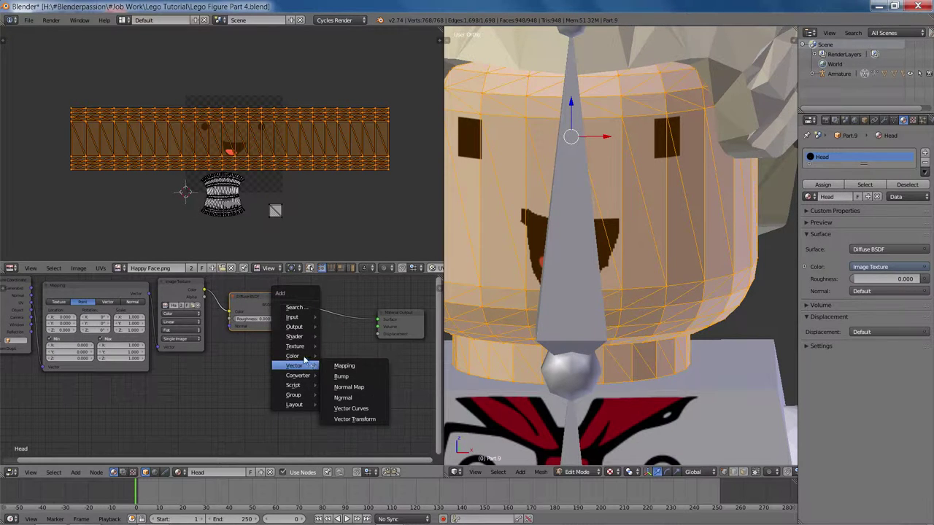
mouse_move(295, 337)
click(348, 313)
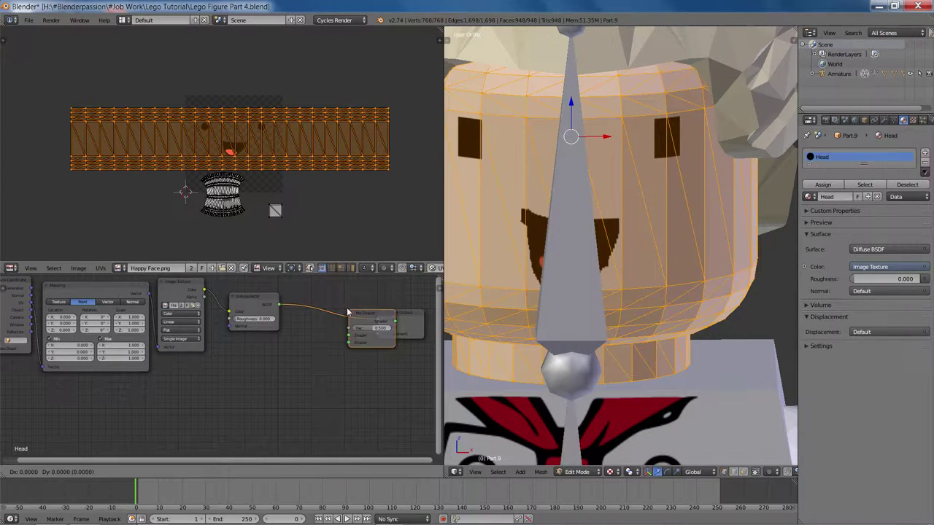
click(315, 306)
Duplicate the Diffuse BSDF below the original and connect the copy to the Mix Shader's second shader input.
click(250, 306)
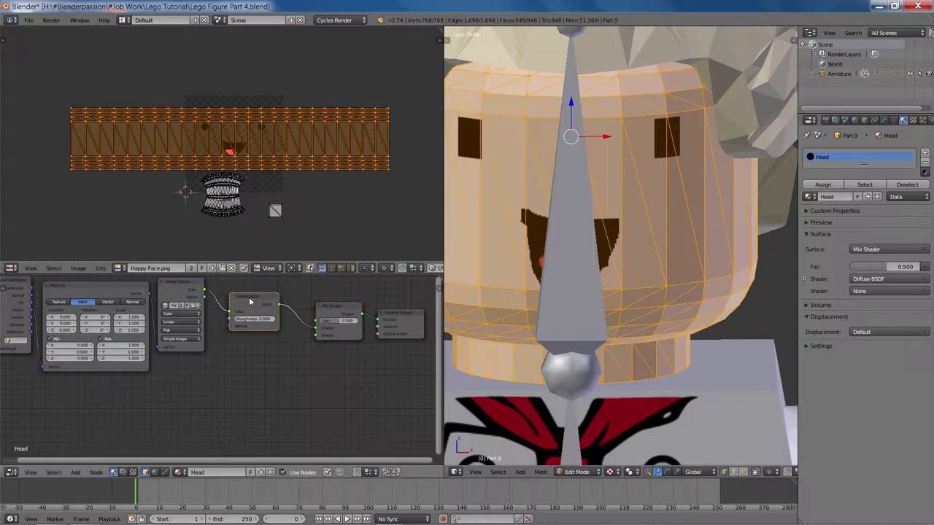
key(shift+d)
click(274, 365)
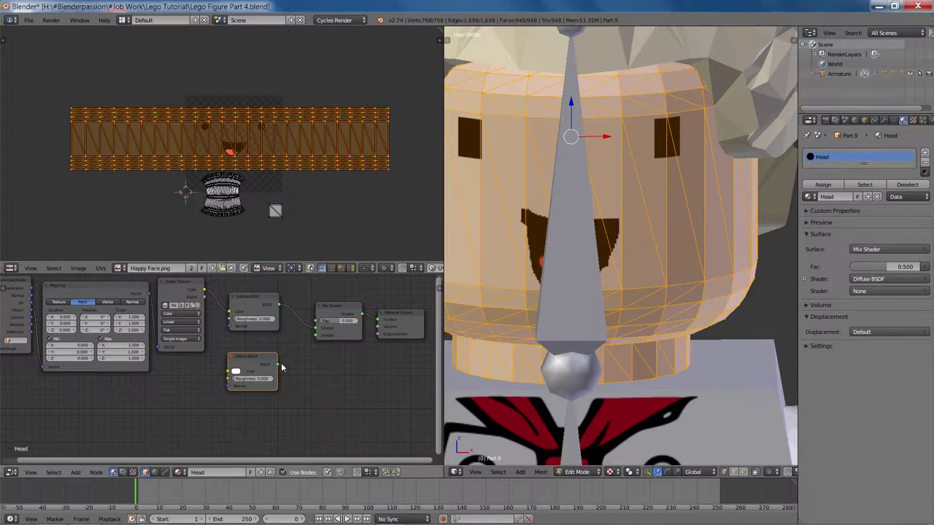
drag(279, 365, 308, 334)
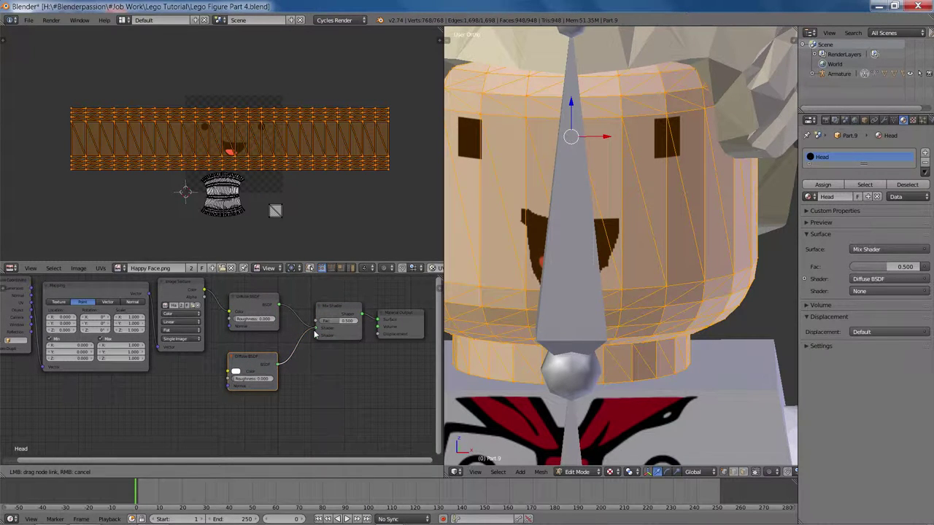
drag(315, 333, 318, 337)
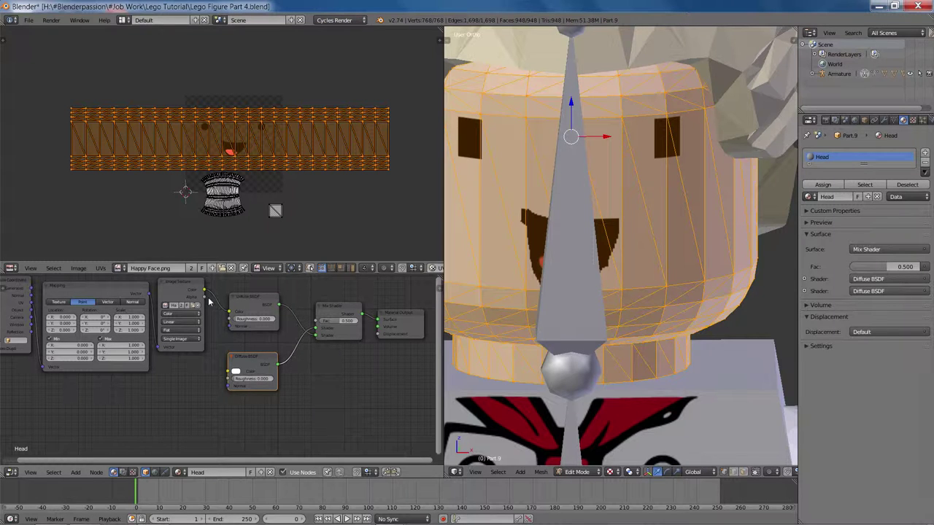
Connect the Image Texture's Alpha to the Mix Shader's Fac, and reposition the Image Texture and upper Diffuse BSDF nodes.
drag(207, 300, 317, 322)
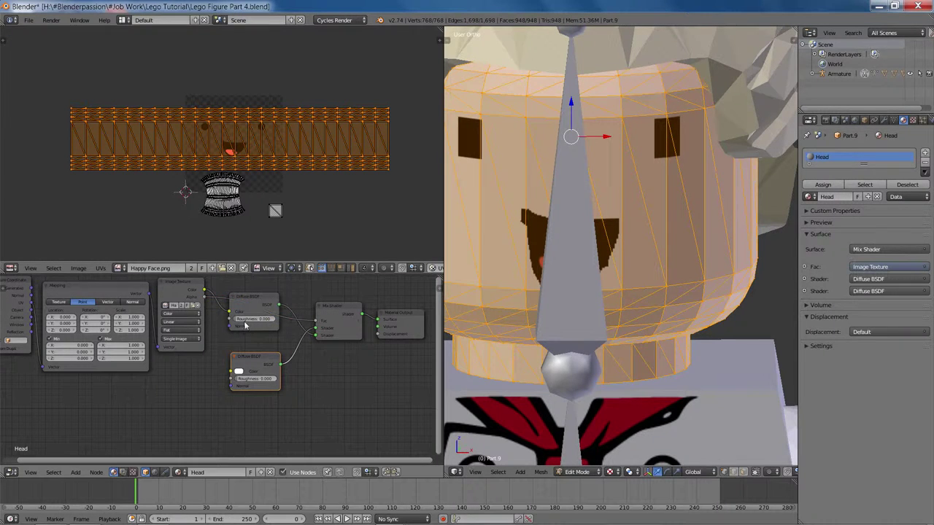
right_click(187, 296)
key(g)
click(227, 321)
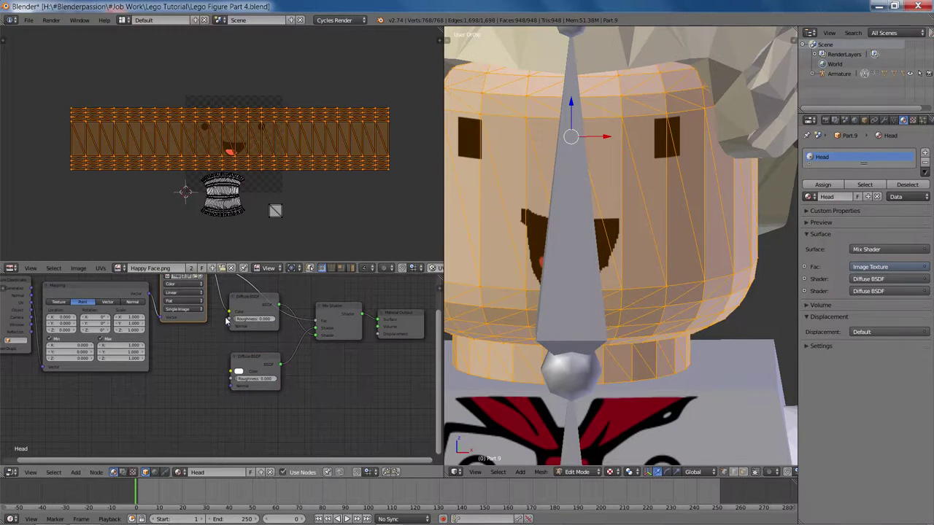
drag(246, 304, 240, 316)
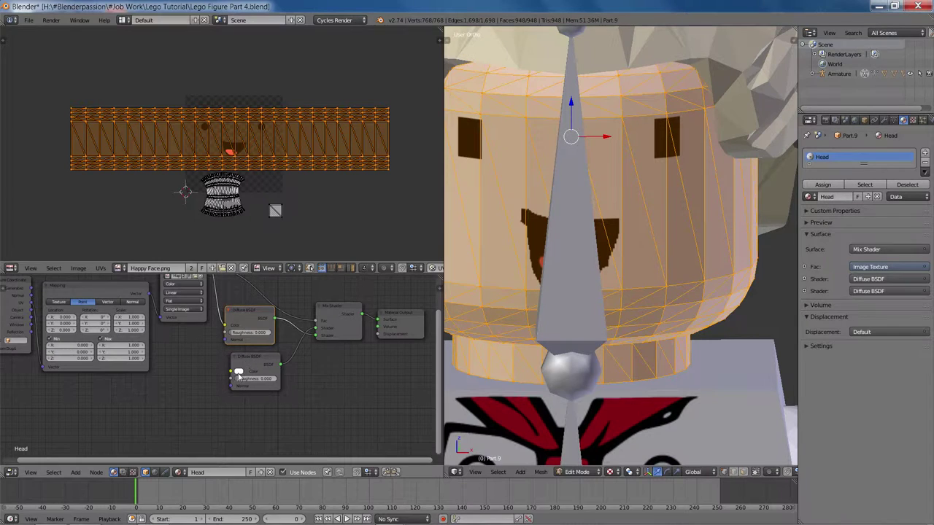
Set the lower Diffuse BSDF's color to the yellow sampled from 3626az.png, and show Happy Face.png in the image editor again.
click(238, 374)
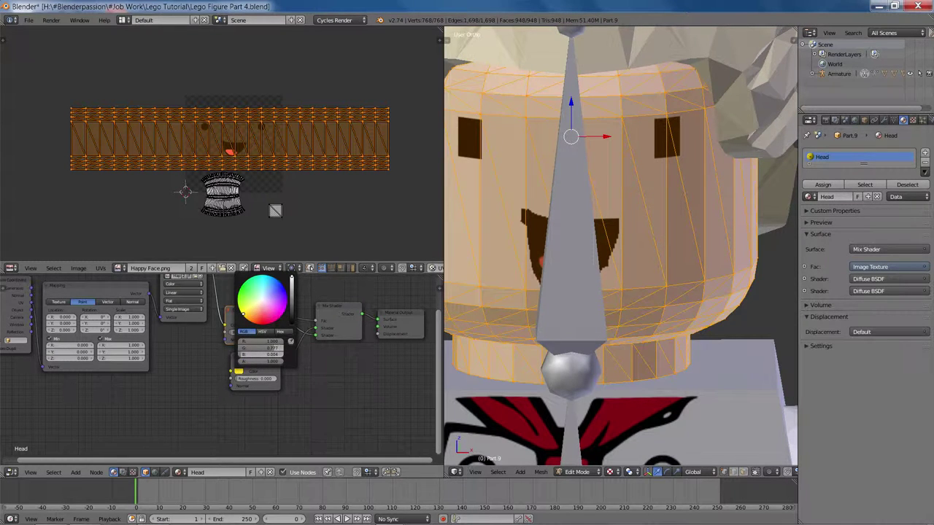
click(118, 267)
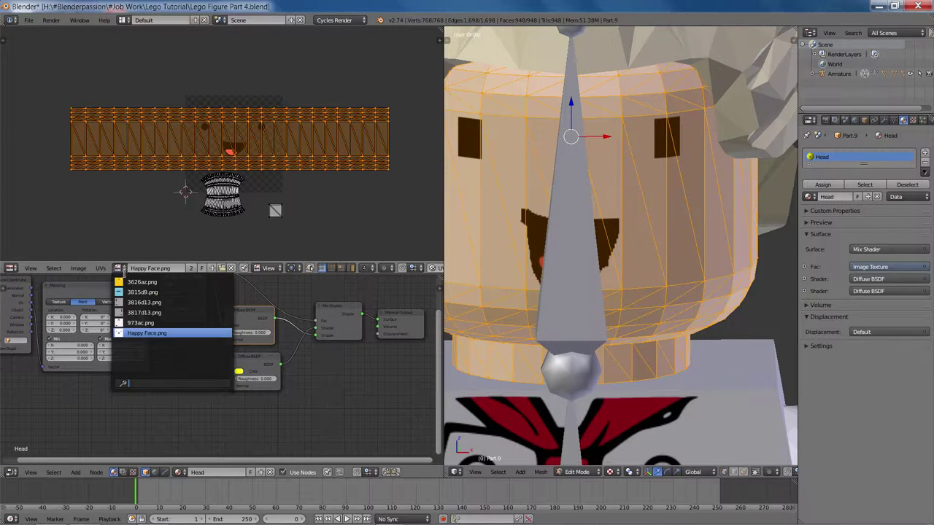
click(171, 329)
click(238, 373)
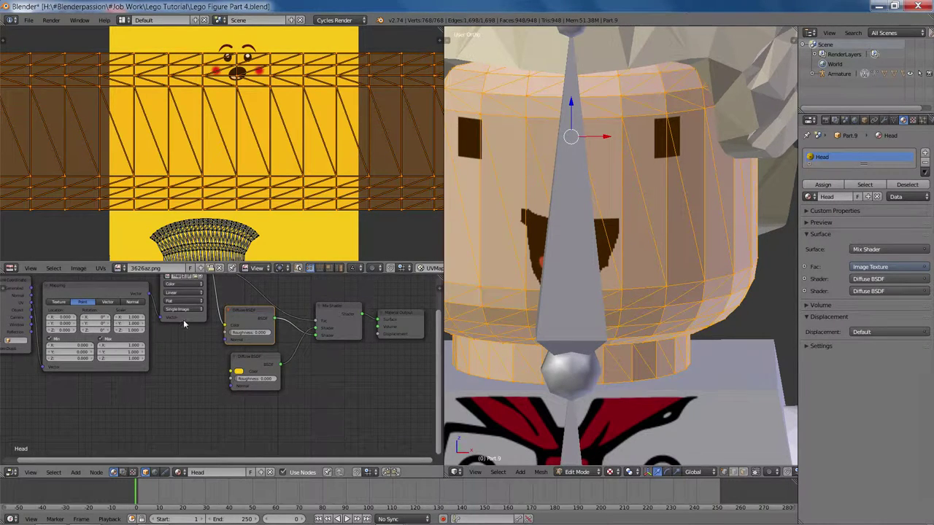
click(127, 269)
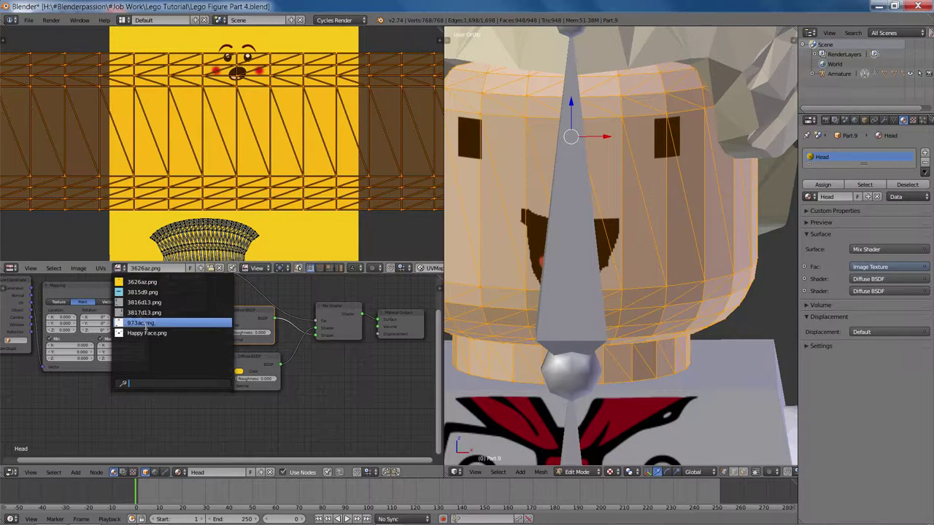
click(148, 331)
Check the yellow head and its face in rendered shading and return to solid shading.
key(shift+z)
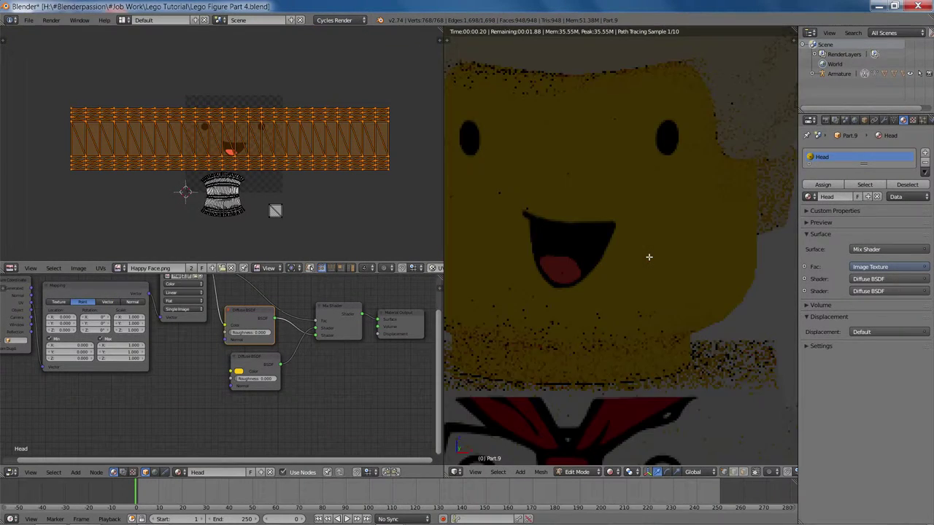
middle_drag(638, 257, 605, 251)
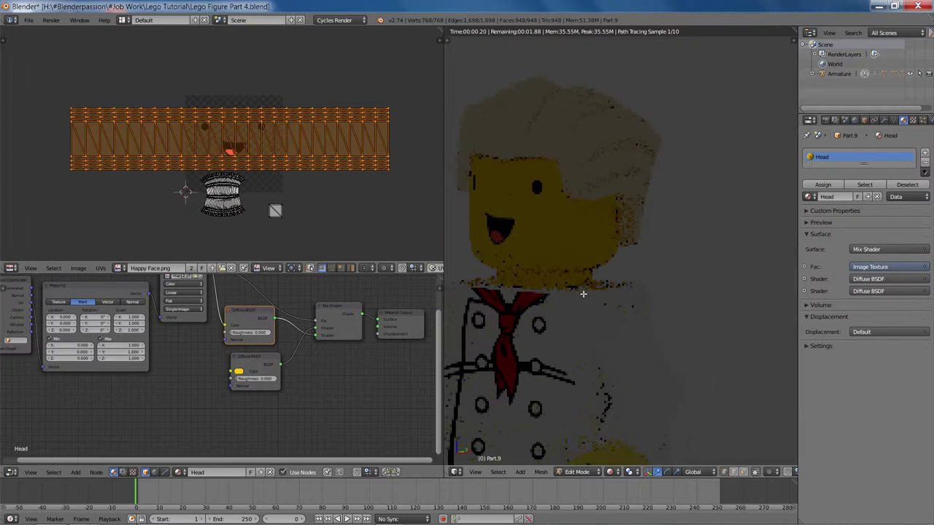
key(z)
key(z)
scroll(578, 234, down, 3)
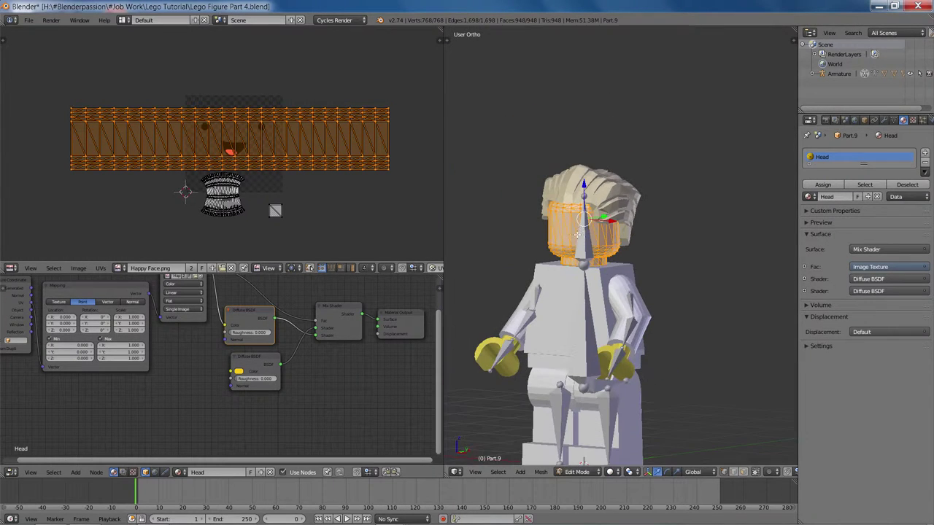
Leave Edit Mode, add a Sun lamp to the scene and raise it along Z to well above the minifigure's head.
key(Tab)
key(a)
middle_drag(584, 243, 647, 259)
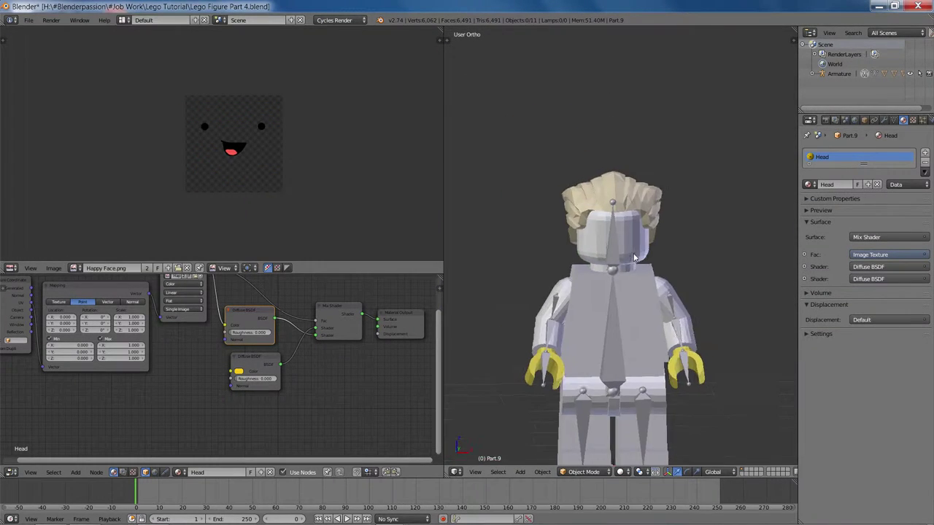
scroll(675, 263, down, 7)
scroll(650, 269, up, 4)
key(shift+a)
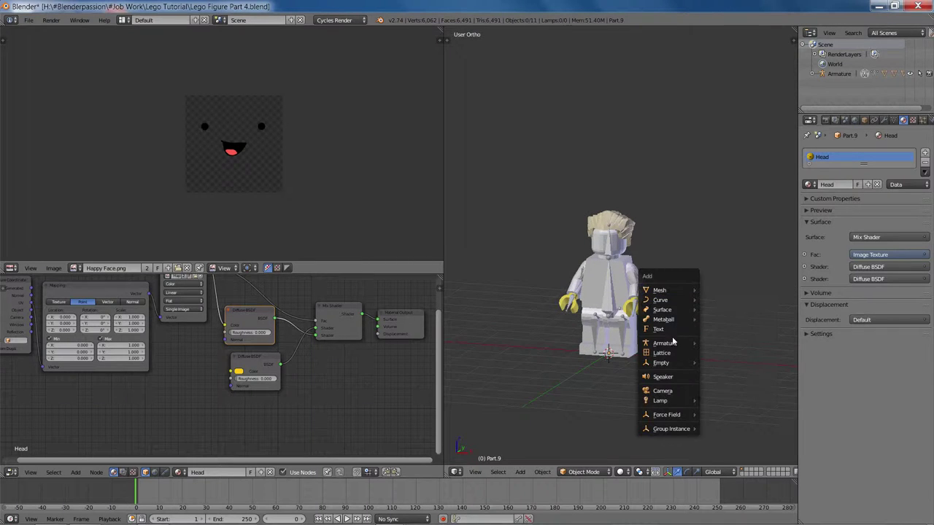
mouse_move(664, 406)
click(718, 412)
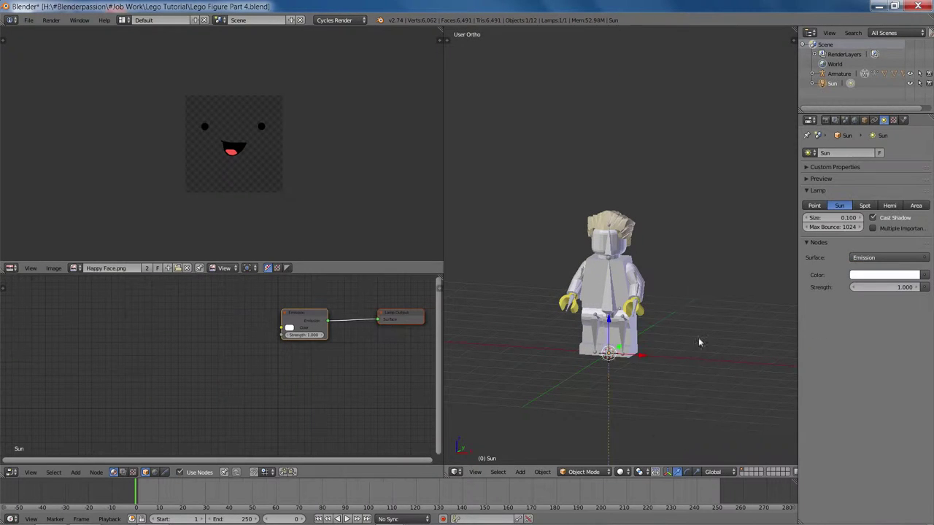
key(g)
key(z)
click(708, 95)
key(r)
key(r)
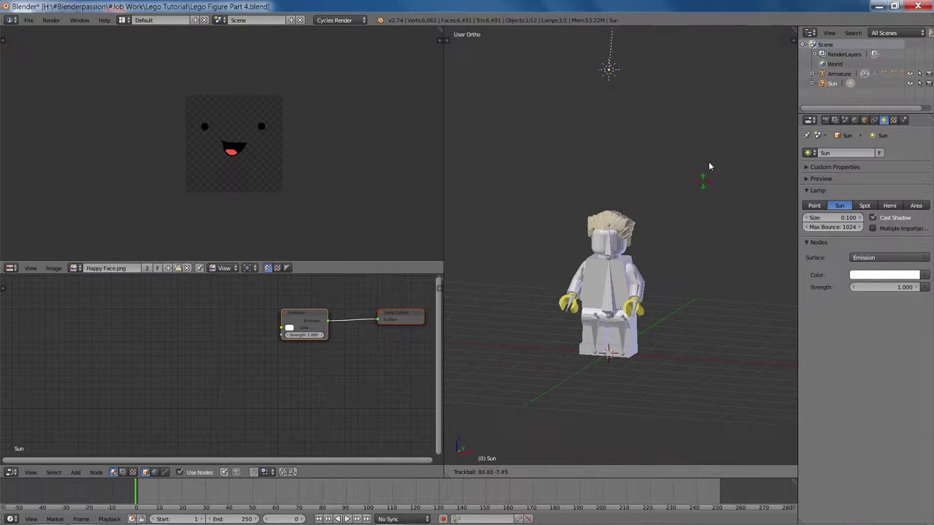
right_click(672, 193)
Rotate the Sun lamp about 36° around the global X axis and about 38° around the global Z axis.
middle_drag(699, 204, 723, 219)
key(r)
key(x)
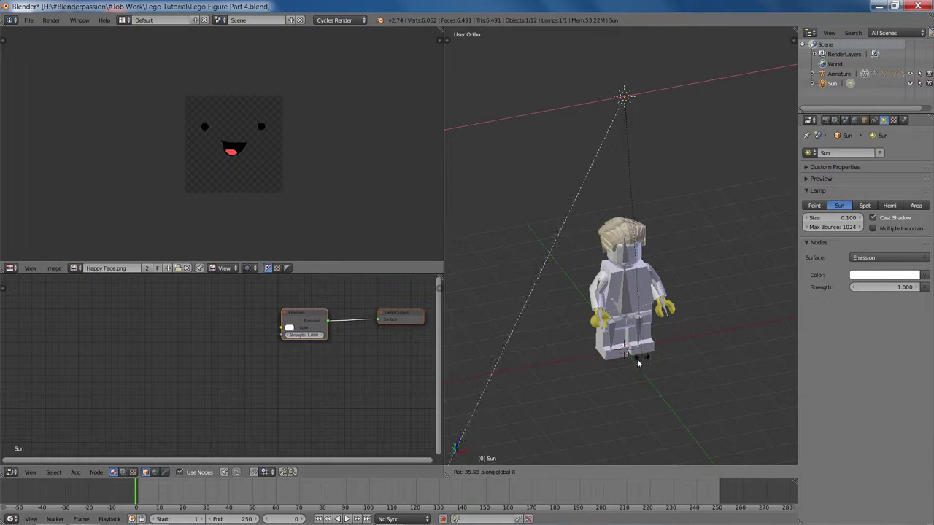
middle_drag(638, 363, 682, 340)
key(z)
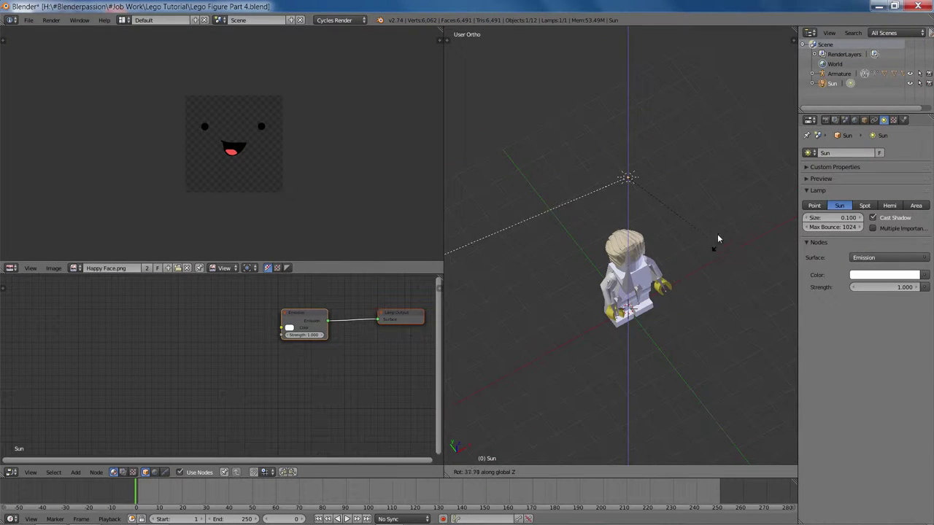
click(718, 238)
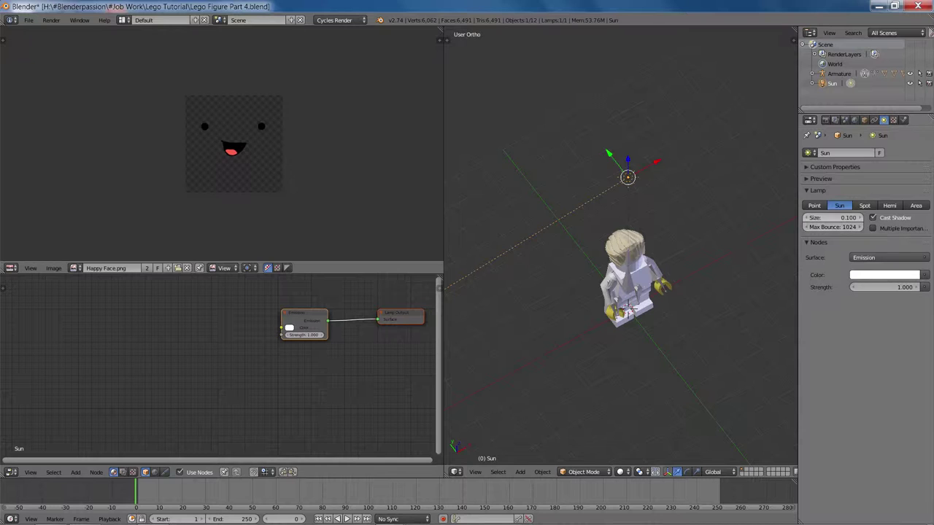
Set the Sun lamp's size to 0.030.
click(834, 218)
text(.03)
key(Return)
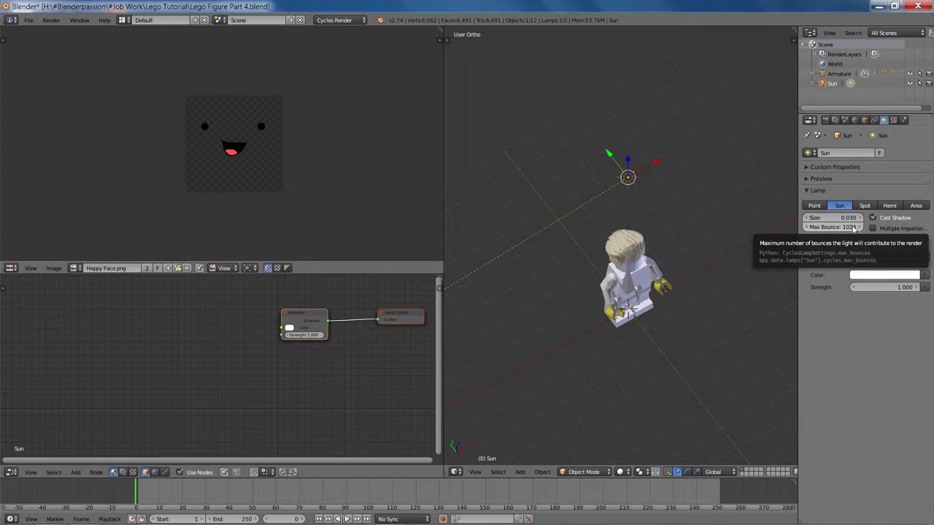
Examine the sunlit minifigure and its face in rendered shading, both up close and as a whole.
middle_drag(730, 307, 583, 314)
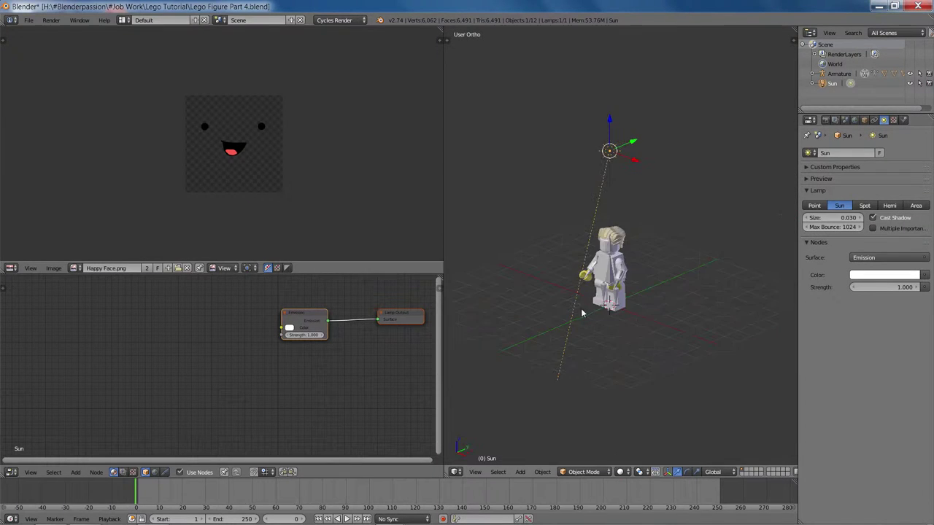
key(shift+z)
scroll(611, 319, up, 6)
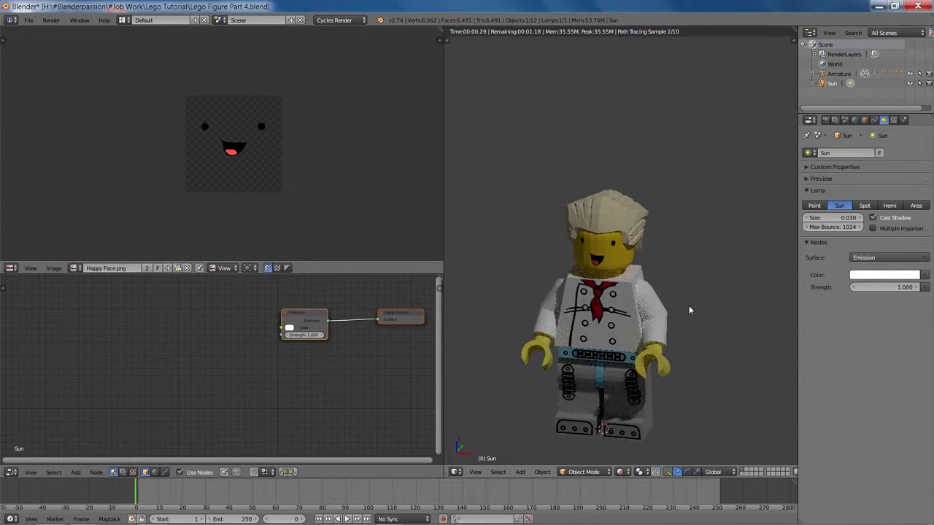
scroll(697, 292, up, 2)
scroll(693, 288, up, 4)
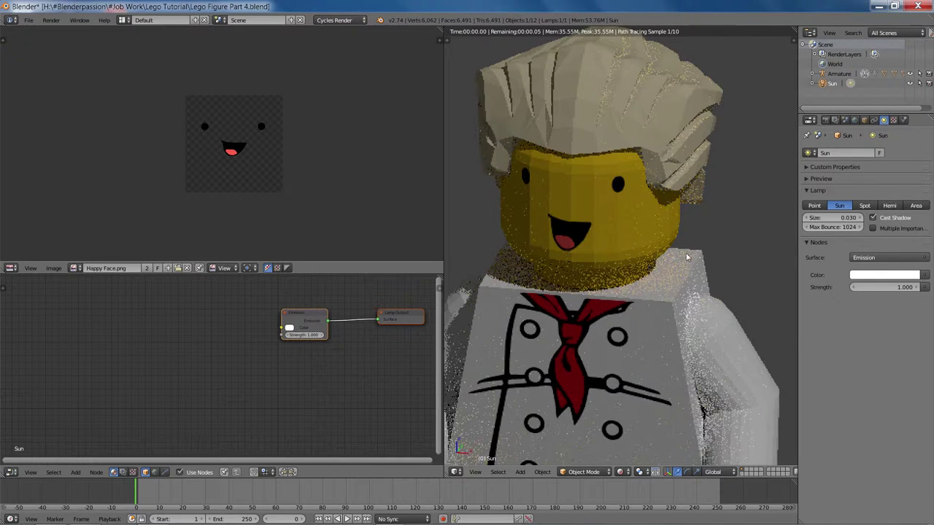
scroll(625, 288, down, 5)
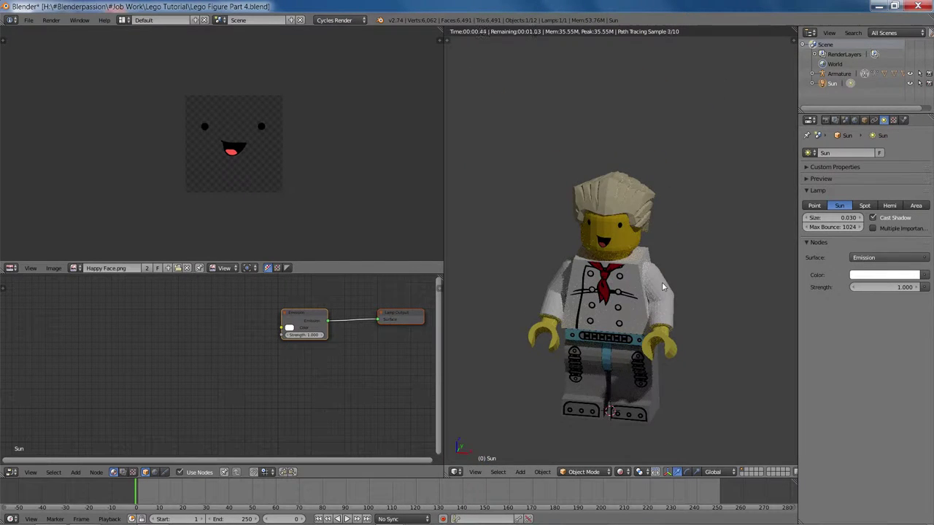
Examine the textured minifigure from the front in textured shading, along with its torso and head material nodes.
key(shift+z)
right_click(652, 280)
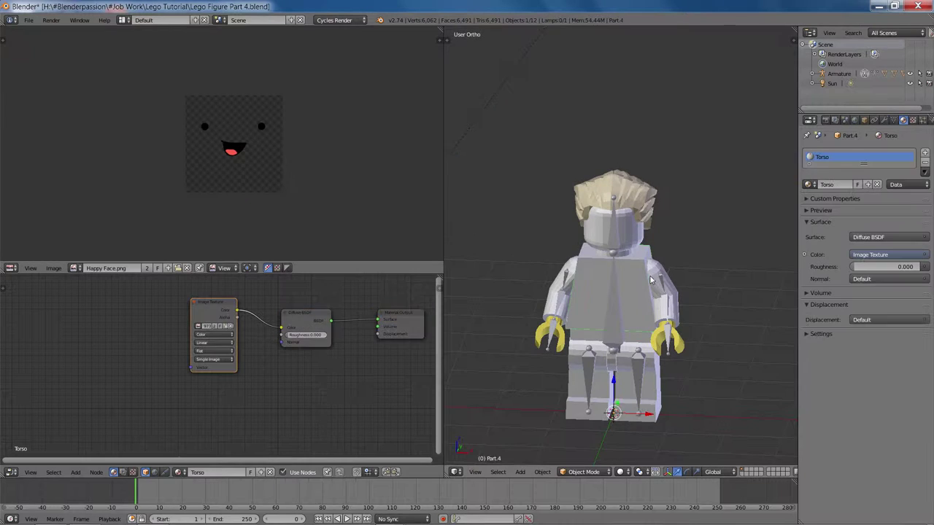
key(shift+z)
mouse_move(652, 280)
middle_down()
mouse_move(738, 255)
mouse_move(709, 267)
mouse_move(643, 254)
middle_up()
scroll(259, 329, up, 3)
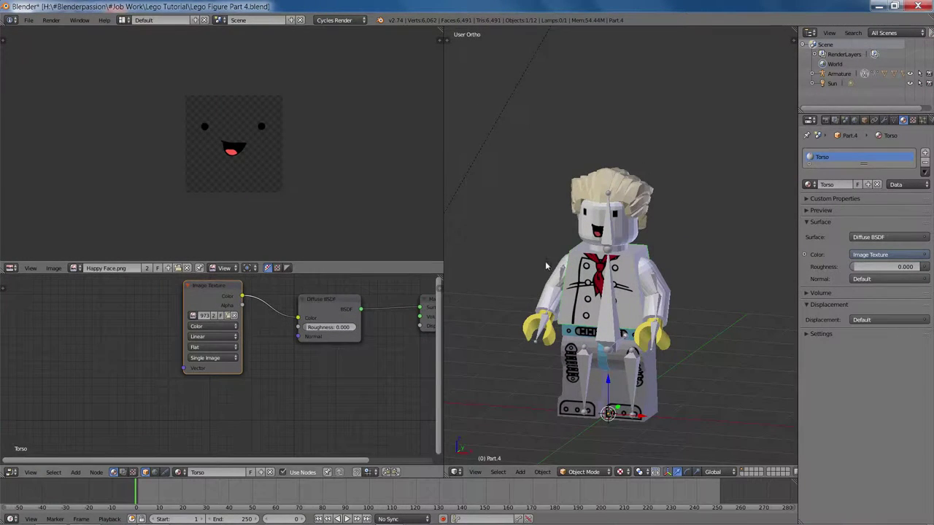
right_click(597, 223)
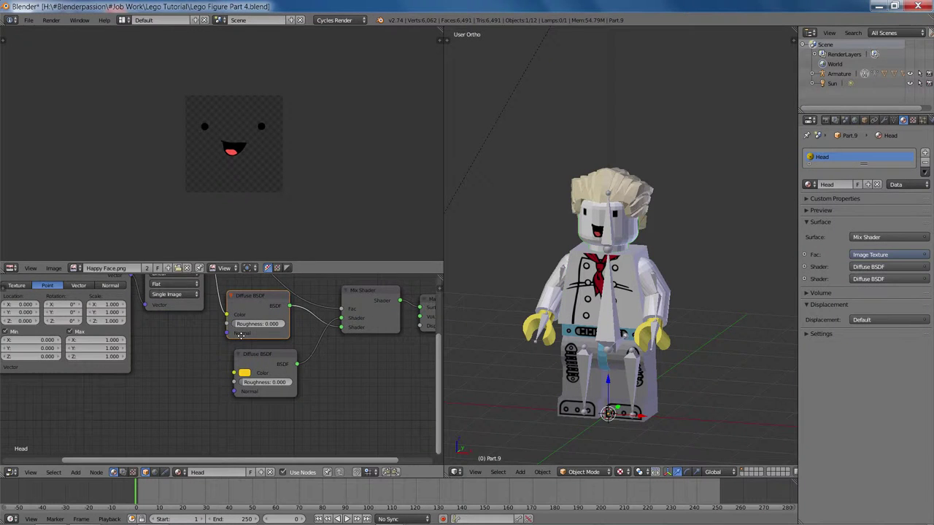
scroll(240, 335, down, 5)
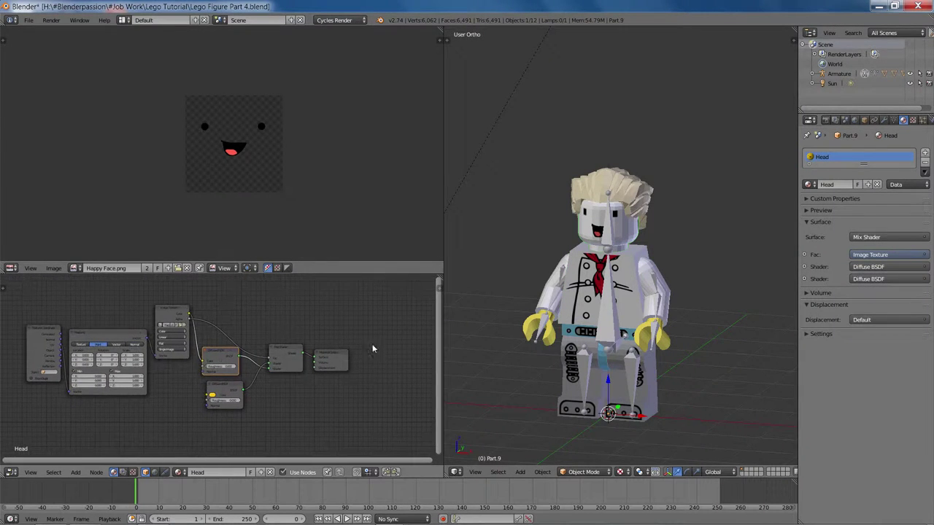
middle_drag(546, 350, 628, 305)
scroll(642, 292, up, 5)
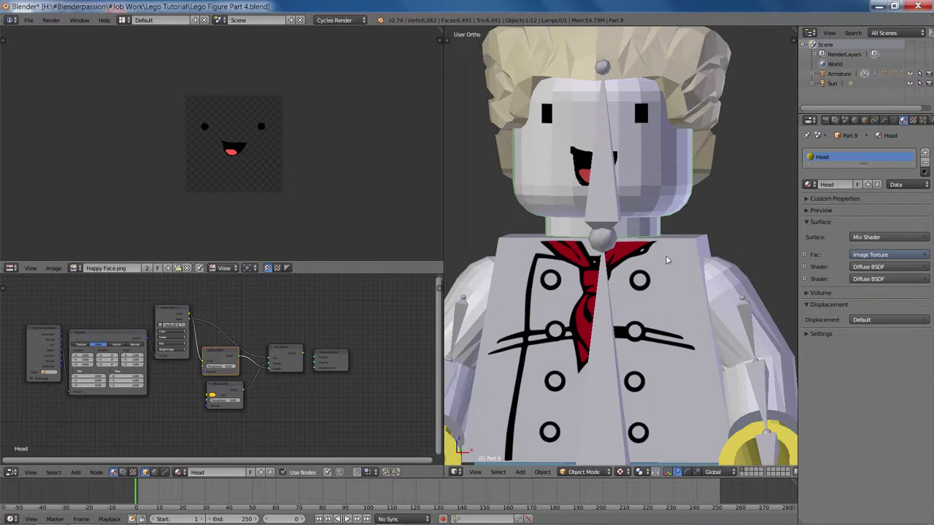
Show the object editing tools beside the 3D view while keeping the minifigure's upper body in view.
key(n)
key(n)
key(t)
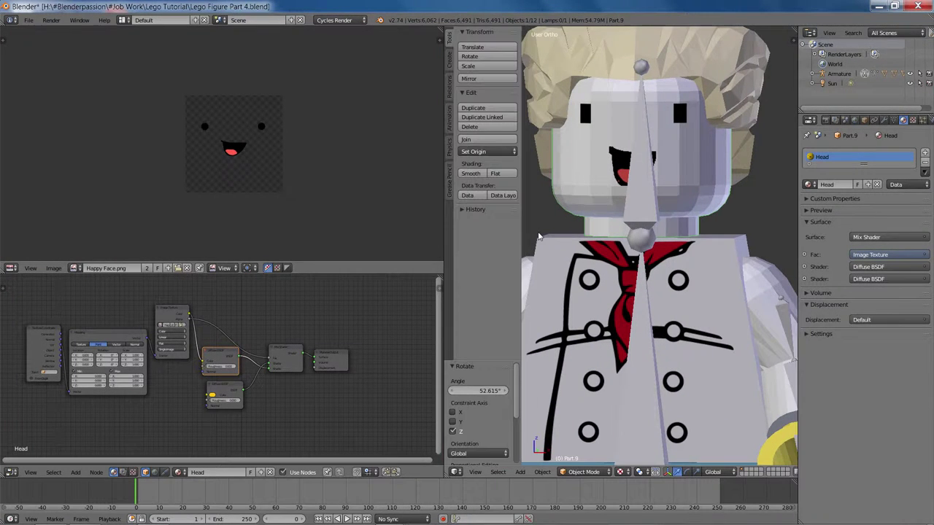
scroll(533, 214, down, 4)
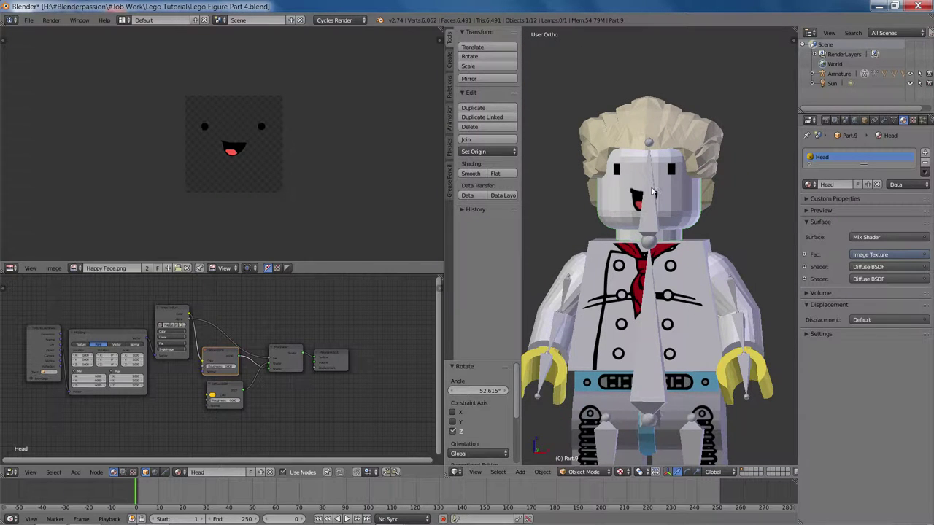
key(a)
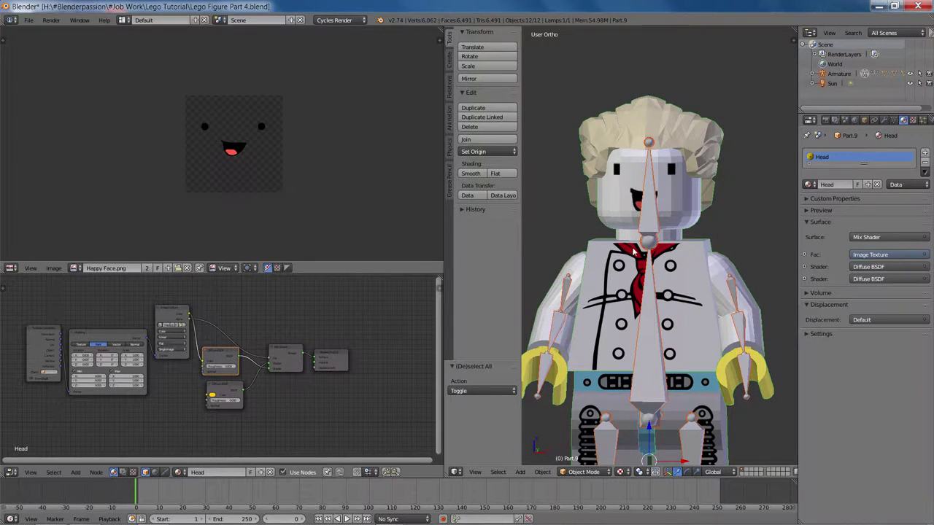
key(b)
middle_drag(650, 221, 648, 220)
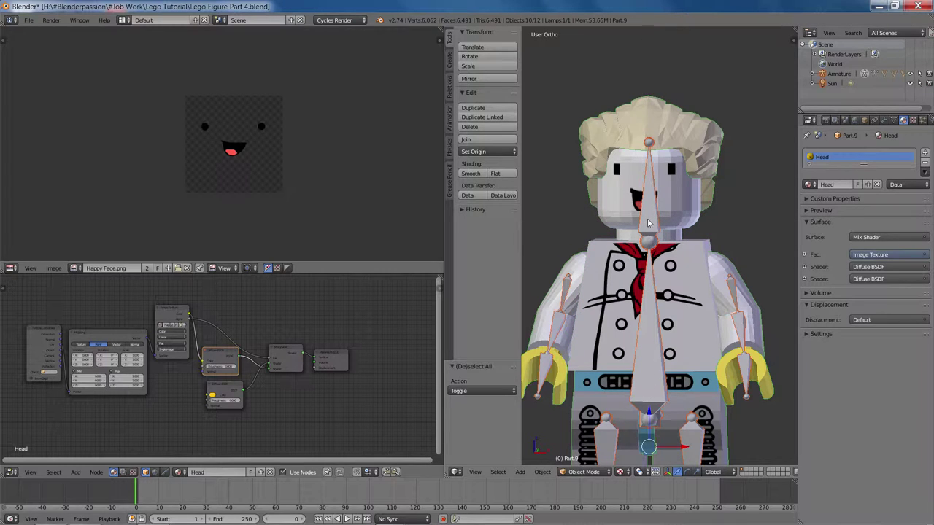
shift+right_click(653, 223)
scroll(643, 283, down, 4)
key(ctrl+Tab)
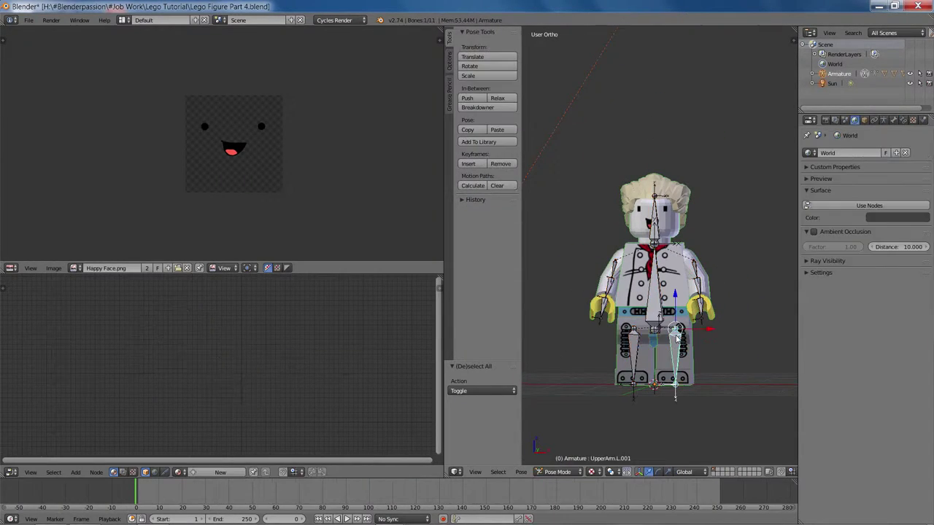
key(ctrl+Tab)
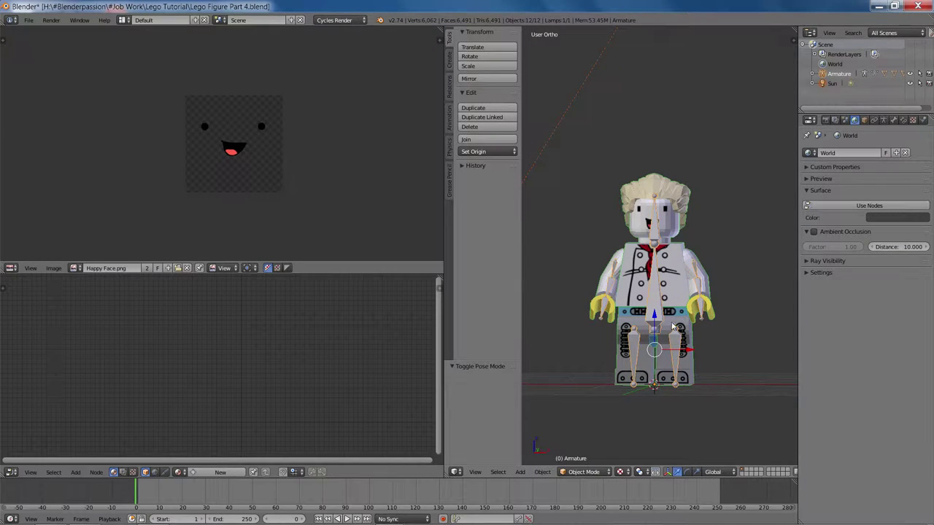
key(a)
right_click(653, 290)
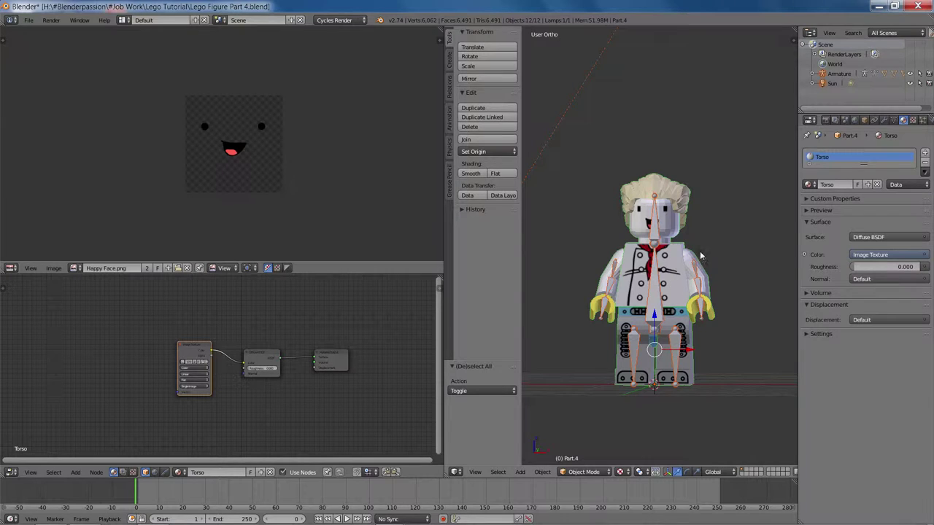
key(a)
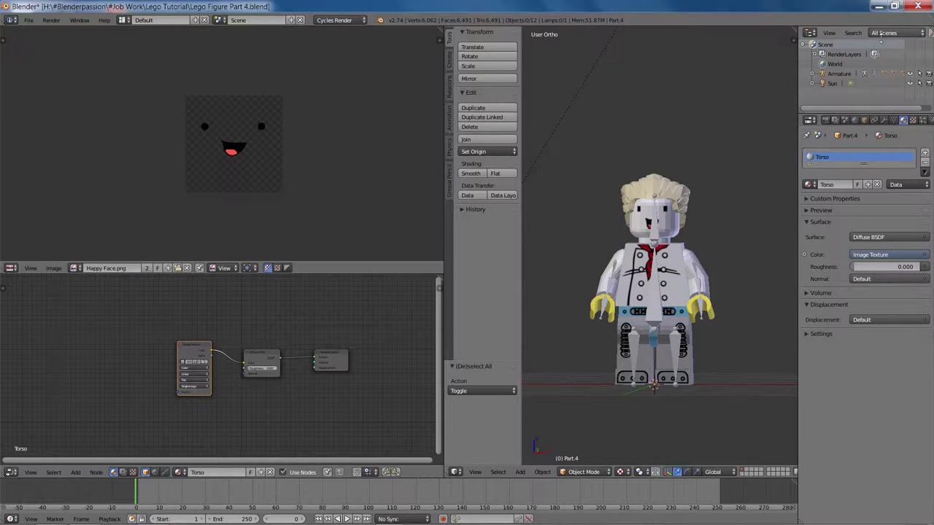
Select all ten minifigure parts under the Armature, Part.1 through Part.10, and apply smooth shading to them.
click(837, 75)
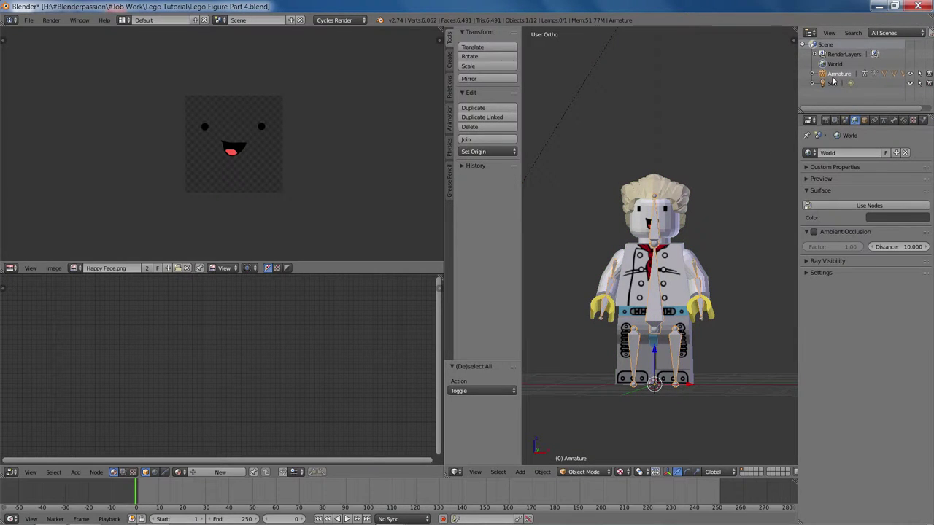
click(812, 73)
scroll(832, 80, down, 2)
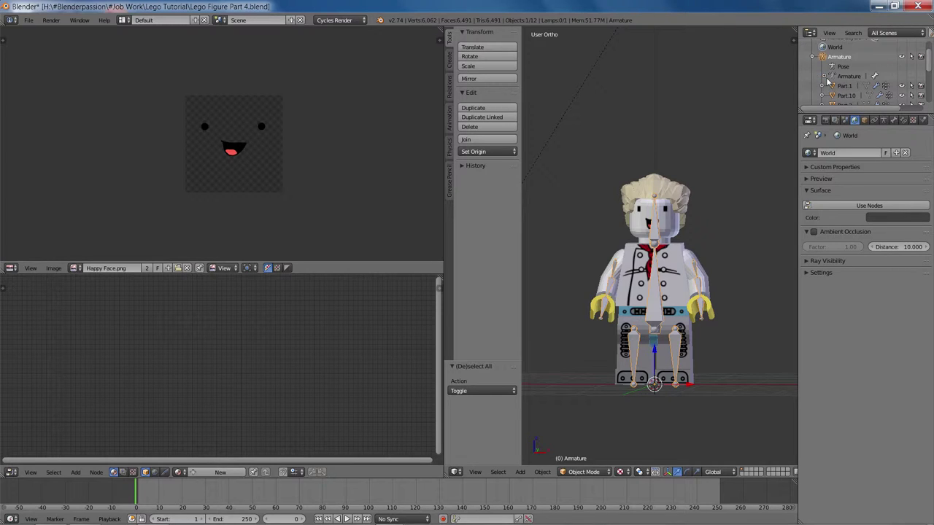
click(845, 71)
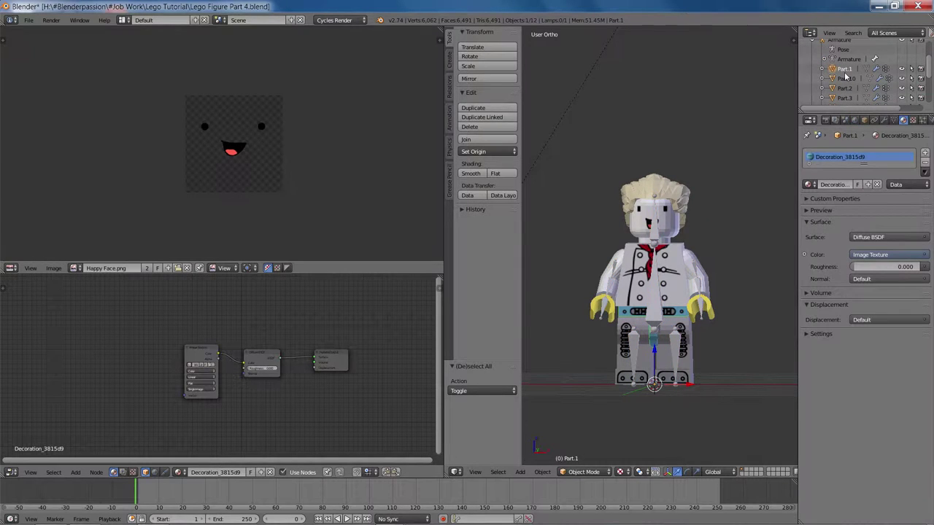
click(846, 79)
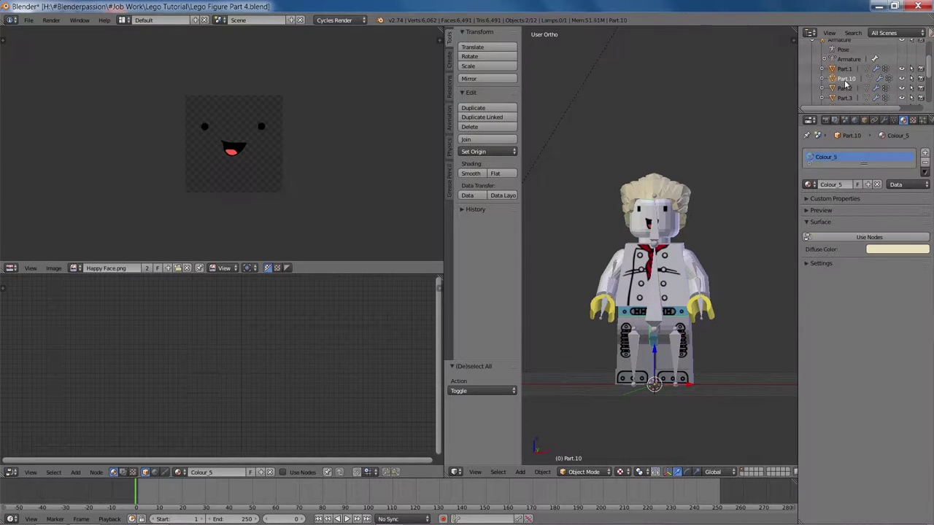
click(844, 89)
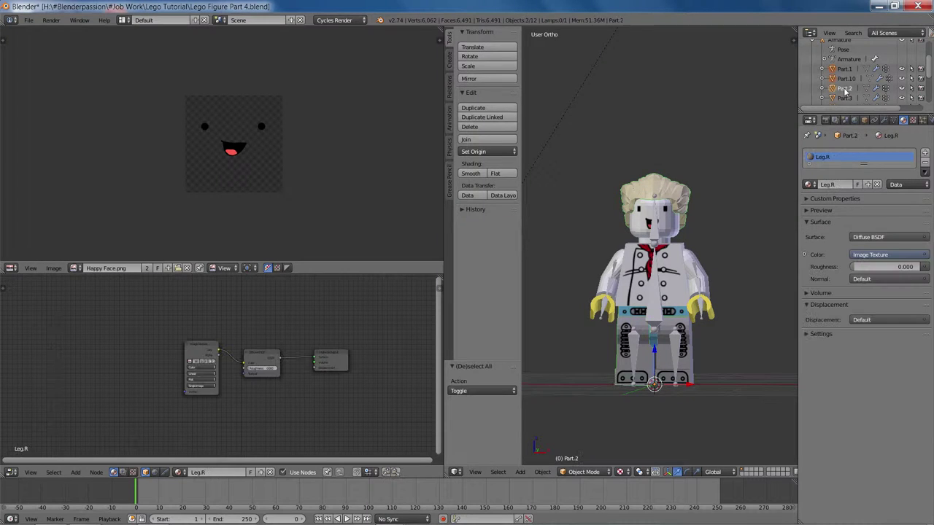
scroll(847, 89, down, 1)
click(845, 100)
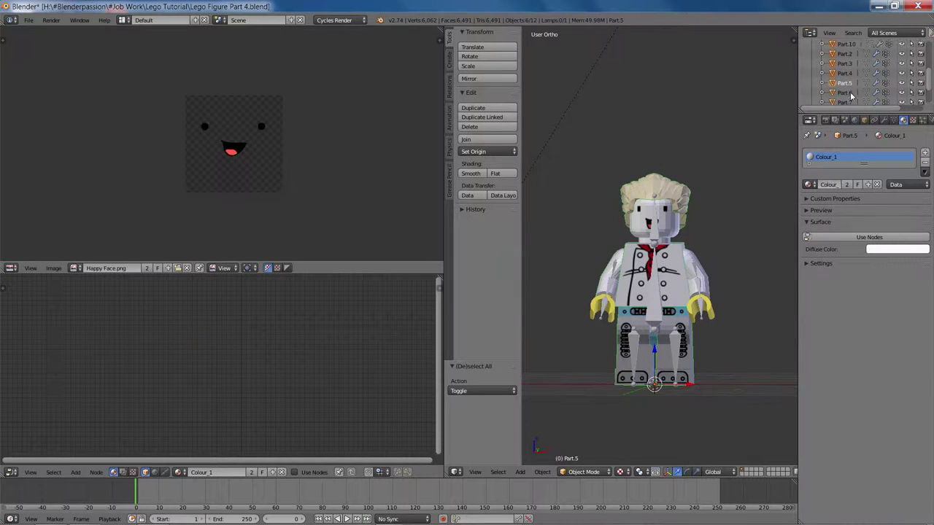
scroll(847, 84, down, 3)
click(846, 77)
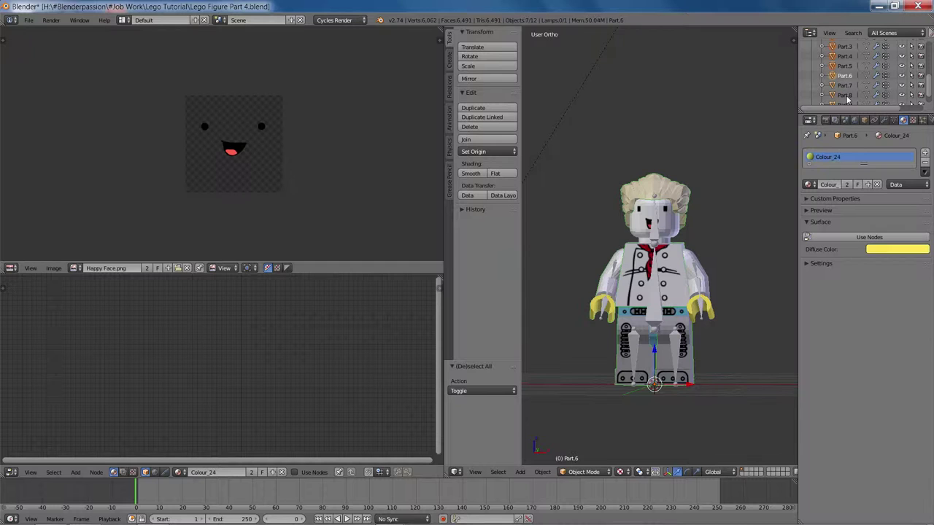
click(847, 85)
scroll(847, 88, down, 1)
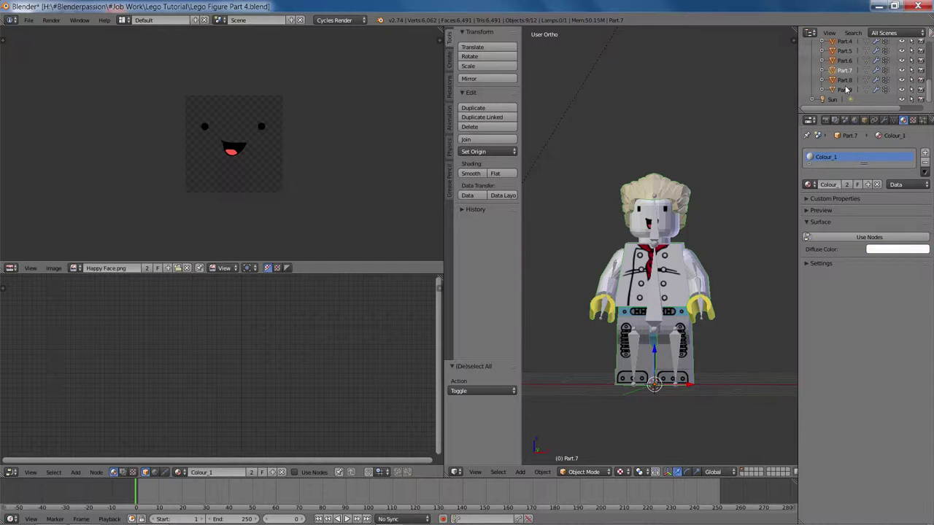
click(847, 89)
middle_drag(737, 201, 718, 290)
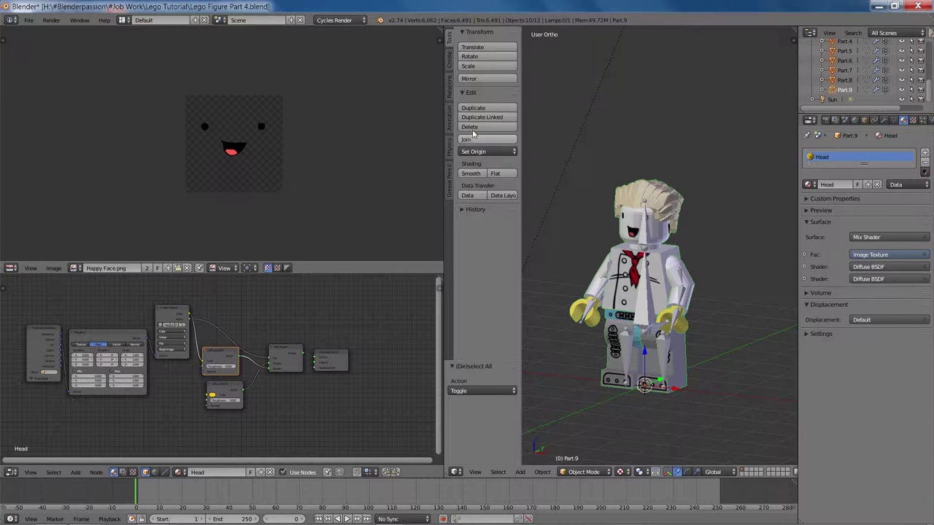
click(471, 175)
scroll(665, 219, up, 4)
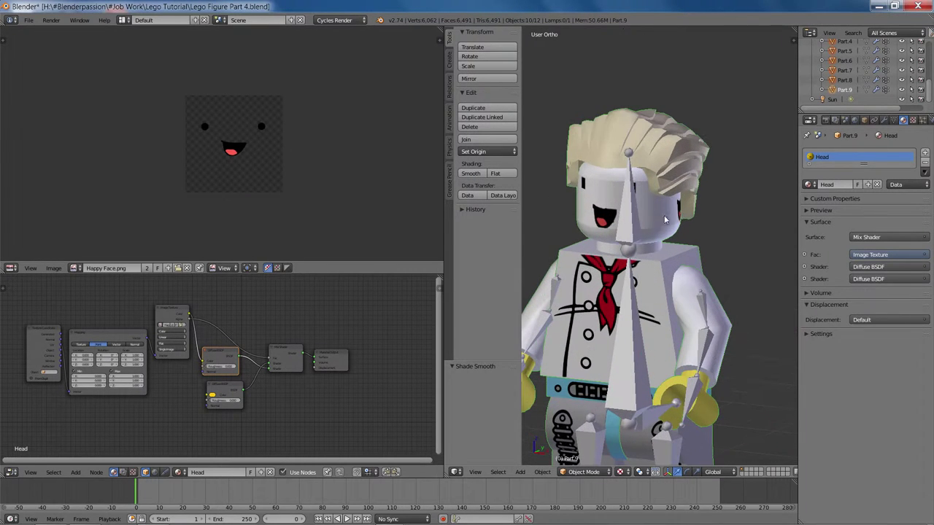
Deselect everything, examine the smooth-shaded minifigure and its face in rendered shading, and return to solid shading.
mouse_move(676, 215)
middle_down()
mouse_move(626, 212)
mouse_move(727, 223)
middle_up()
key(shift+z)
scroll(692, 222, down, 2)
key(shift+z)
scroll(722, 223, down, 8)
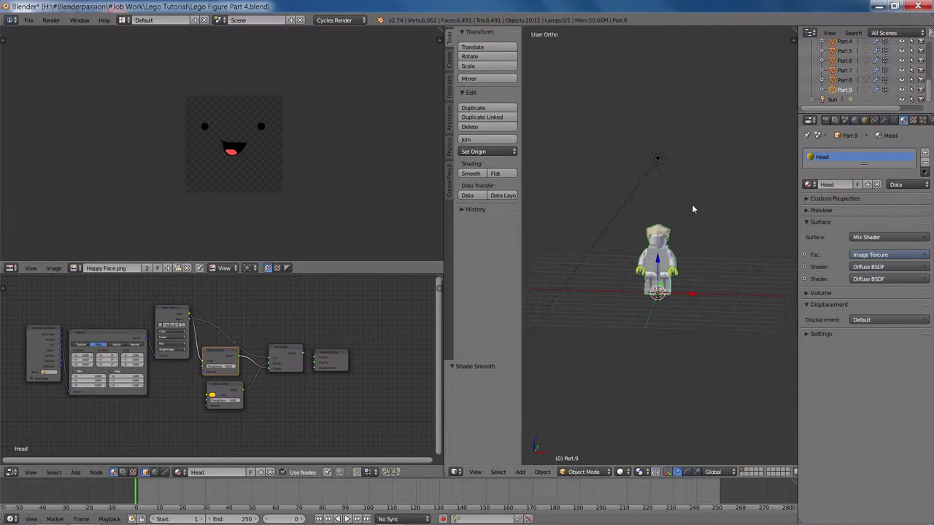
key(a)
scroll(694, 233, up, 8)
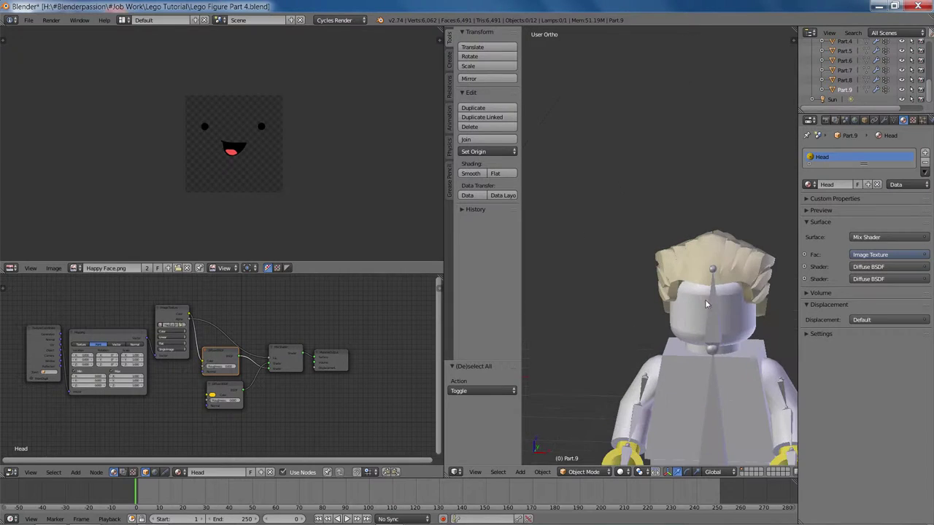
key(shift+z)
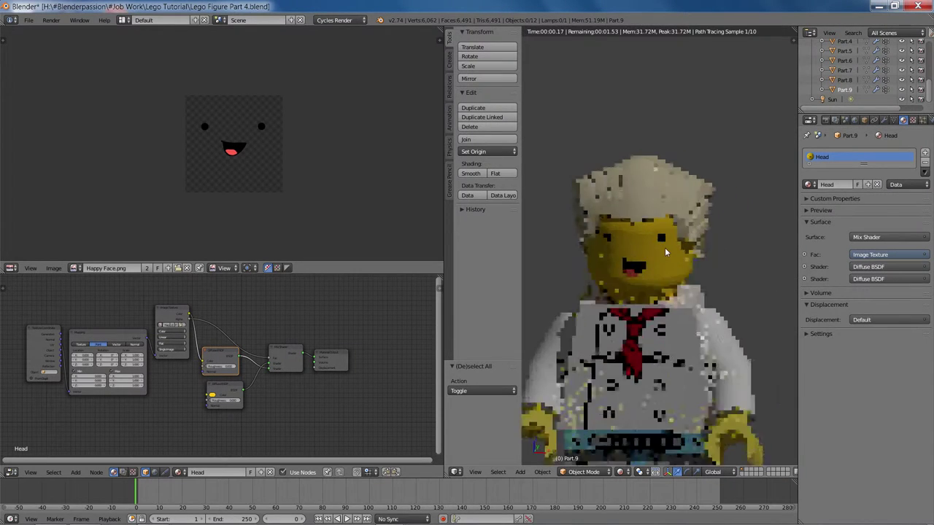
scroll(678, 246, up, 6)
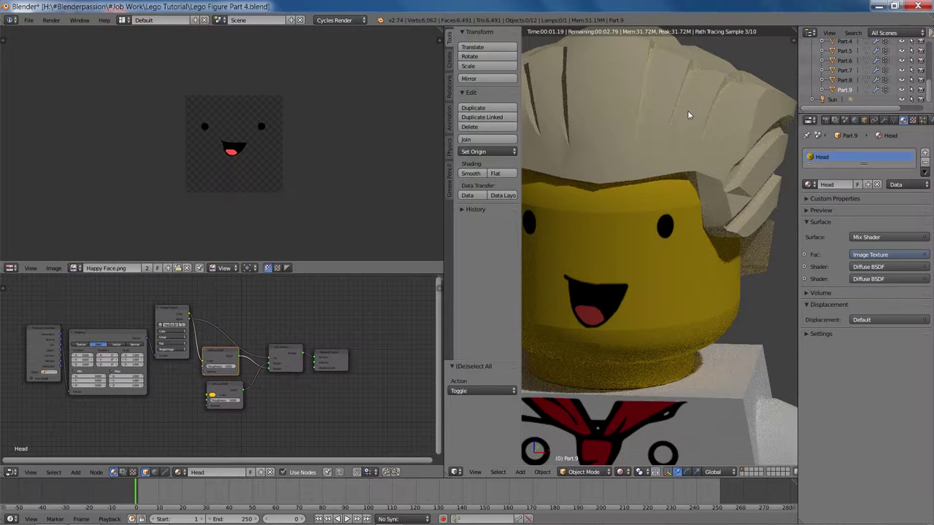
scroll(719, 167, down, 8)
key(z)
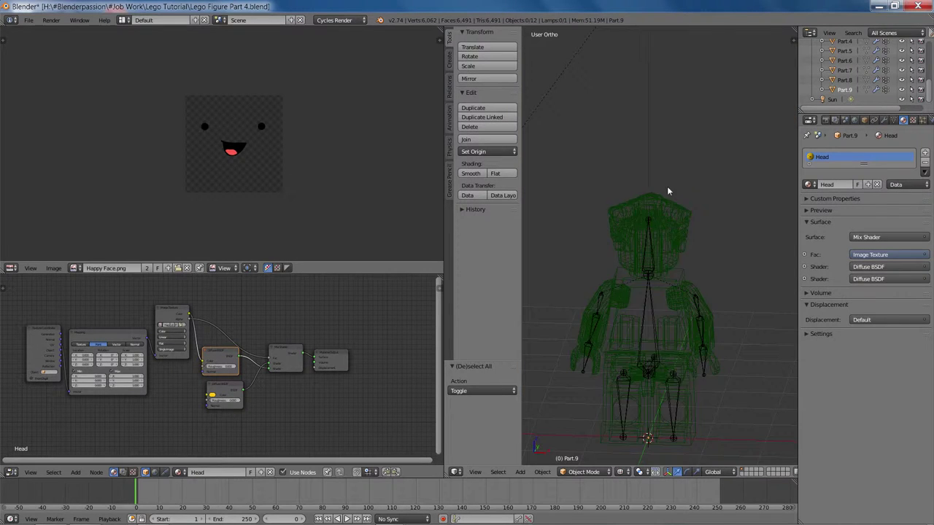
key(z)
Select the head and move its Material Output node farther from the Mix Shader to make room for another node.
scroll(221, 336, up, 3)
scroll(222, 335, up, 1)
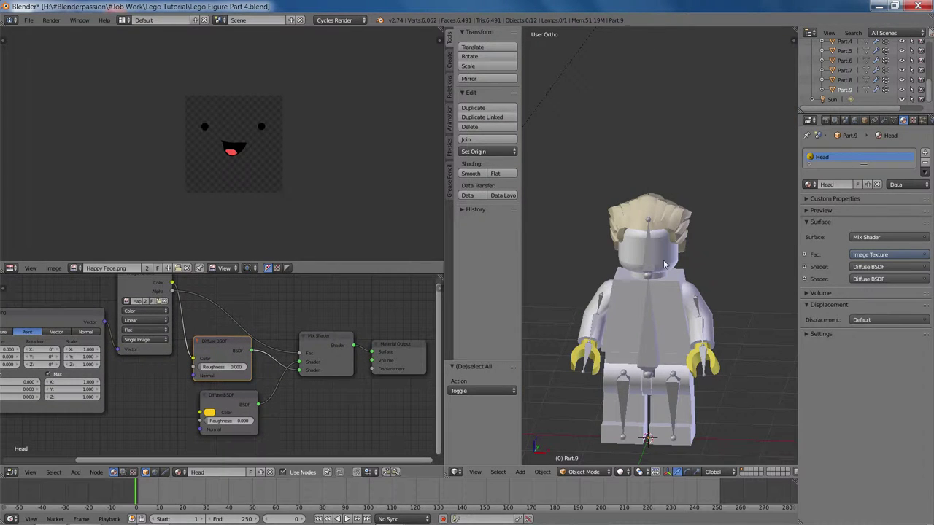
right_click(625, 267)
scroll(250, 362, down, 1)
middle_drag(369, 362, 245, 340)
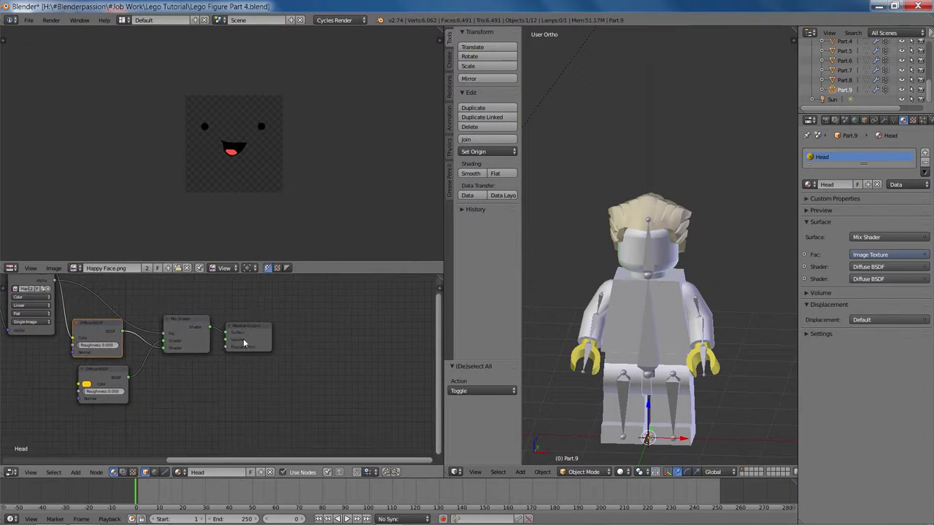
right_click(244, 341)
key(g)
click(279, 358)
middle_drag(197, 369, 323, 389)
scroll(310, 369, down, 6)
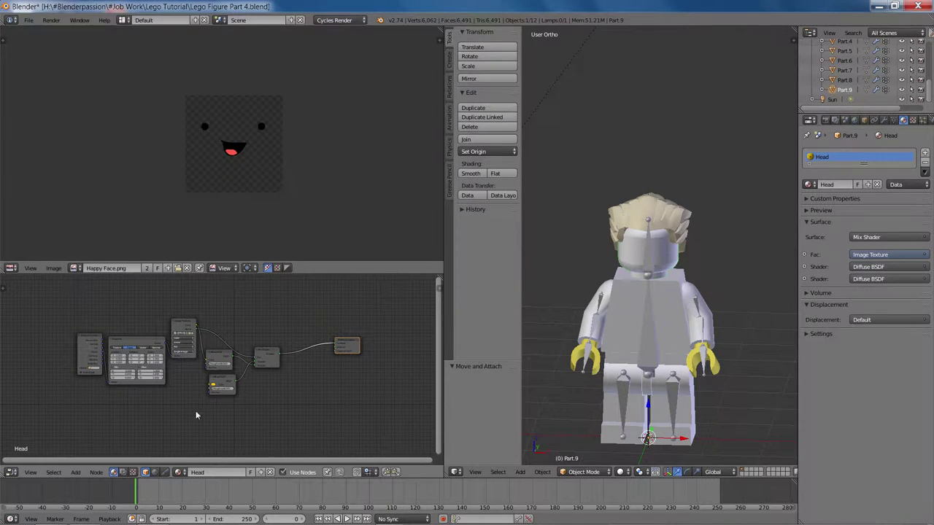
Add a second Mix Shader on the link between the existing Mix Shader and the Material Output of the Head material.
scroll(267, 377, up, 4)
key(shift+a)
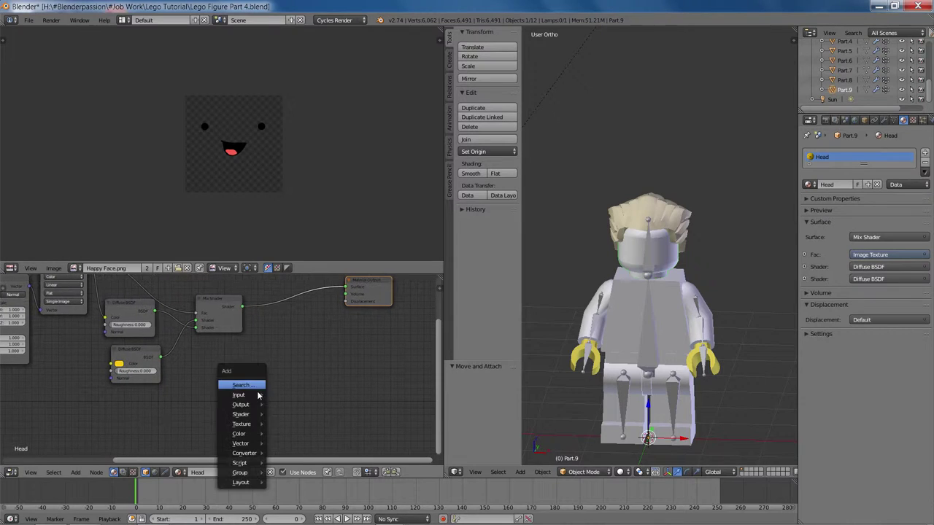
mouse_move(264, 417)
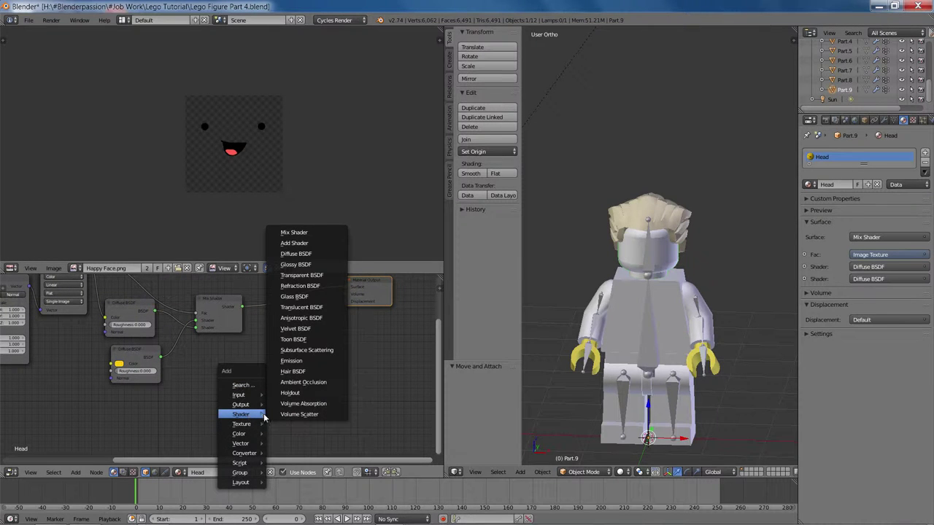
click(294, 232)
click(281, 304)
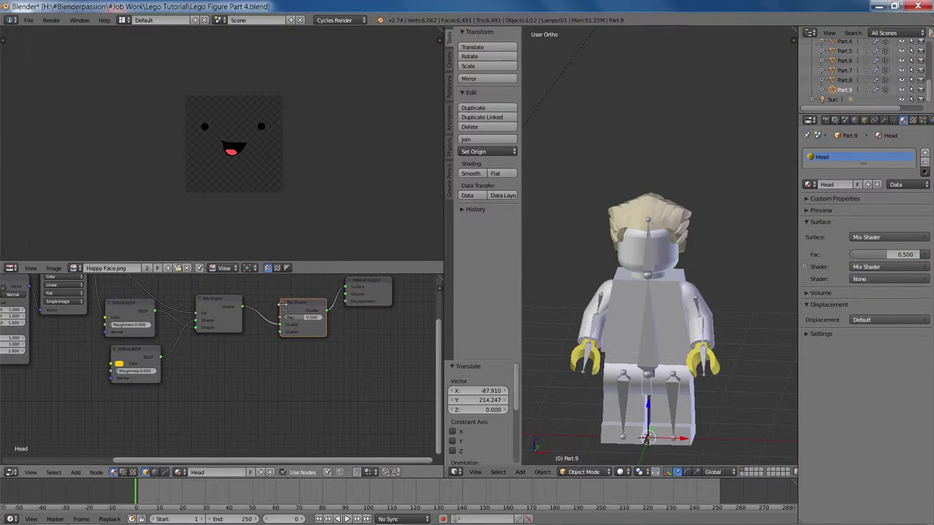
Add a Glossy BSDF with Beckmann distribution to the Head material and connect it to the second Mix Shader's free shader input.
key(shift+a)
mouse_move(278, 380)
click(332, 376)
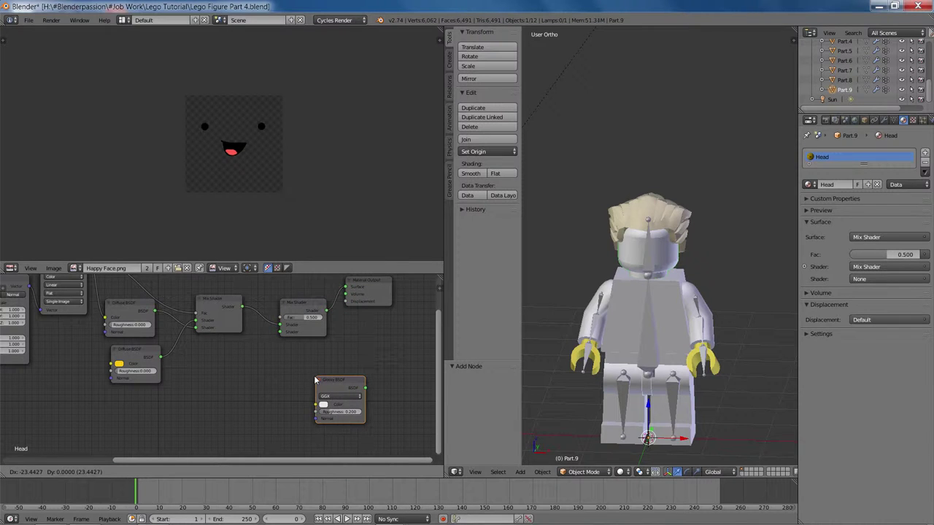
click(224, 373)
scroll(225, 373, up, 2)
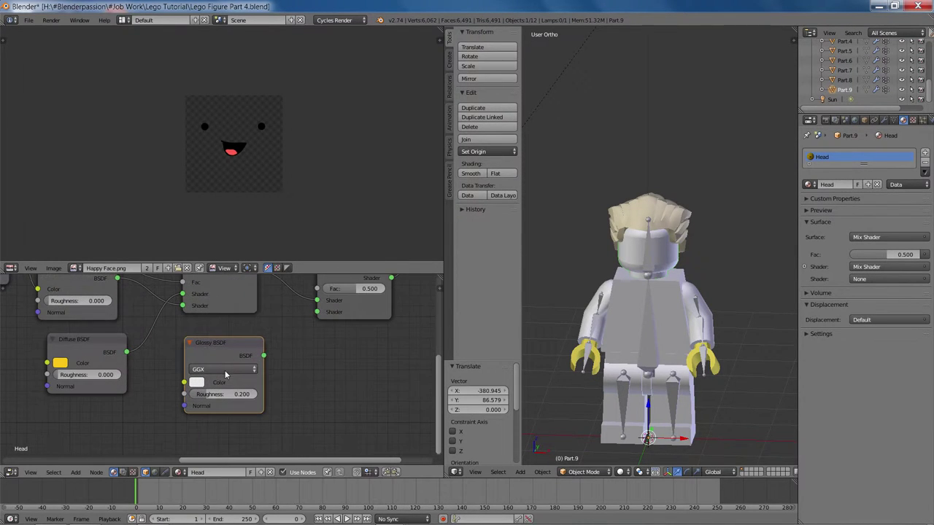
click(205, 370)
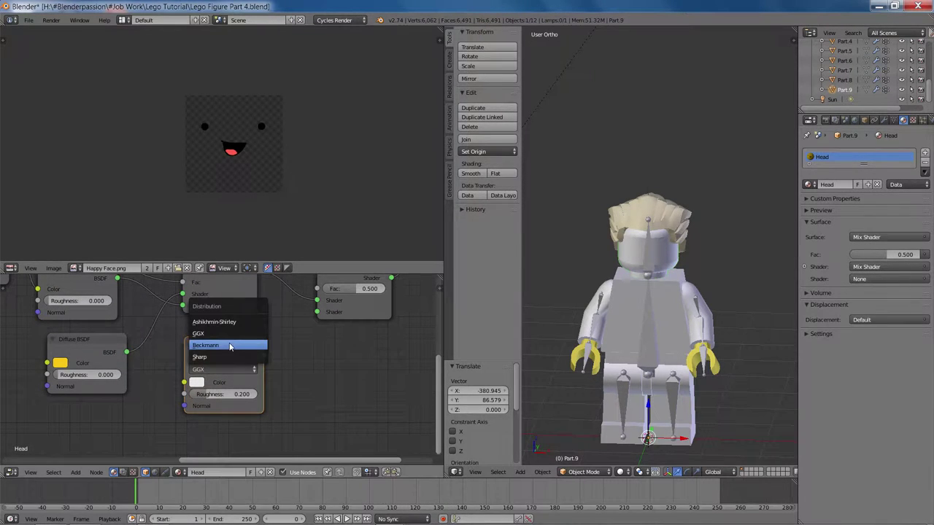
click(245, 345)
drag(263, 357, 317, 312)
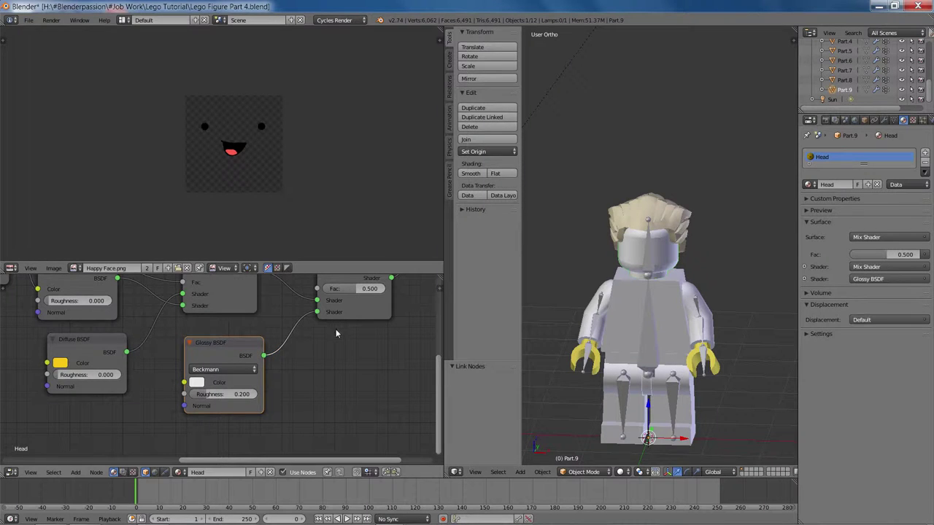
Set the roughness of the Head material's Glossy BSDF to 0.1.
scroll(340, 365, down, 2)
middle_drag(269, 400, 285, 400)
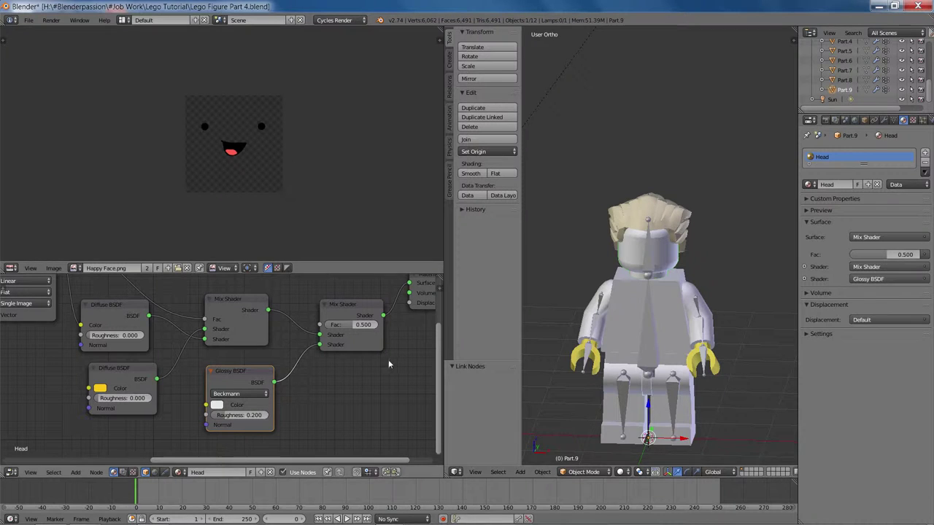
click(246, 417)
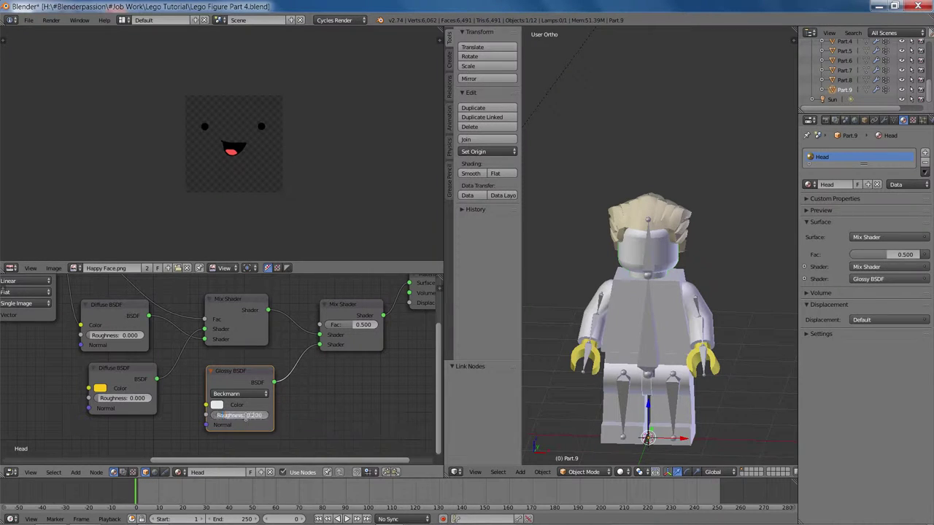
text(0.1)
key(Return)
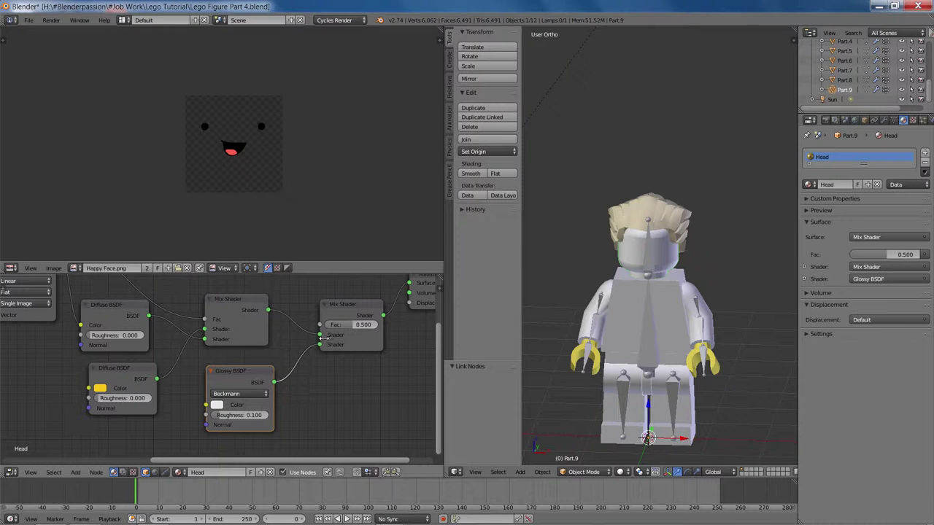
Adjust the factor of the Head material's second Mix Shader to 0.127.
scroll(355, 376, up, 1)
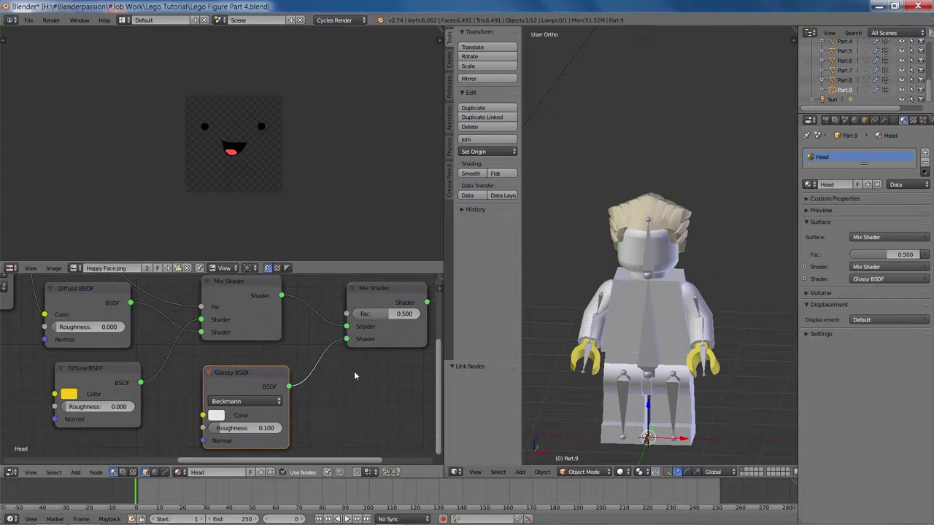
middle_drag(370, 362, 274, 406)
drag(296, 359, 325, 360)
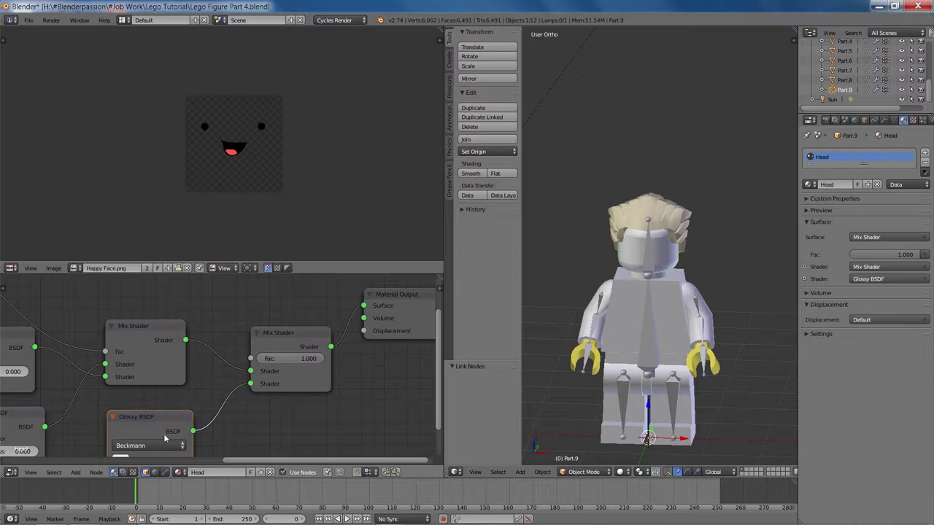
middle_drag(249, 436, 290, 427)
drag(358, 349, 316, 348)
Examine the glossy head and face in rendered shading, then return to solid shading.
key(shift+z)
scroll(669, 281, up, 5)
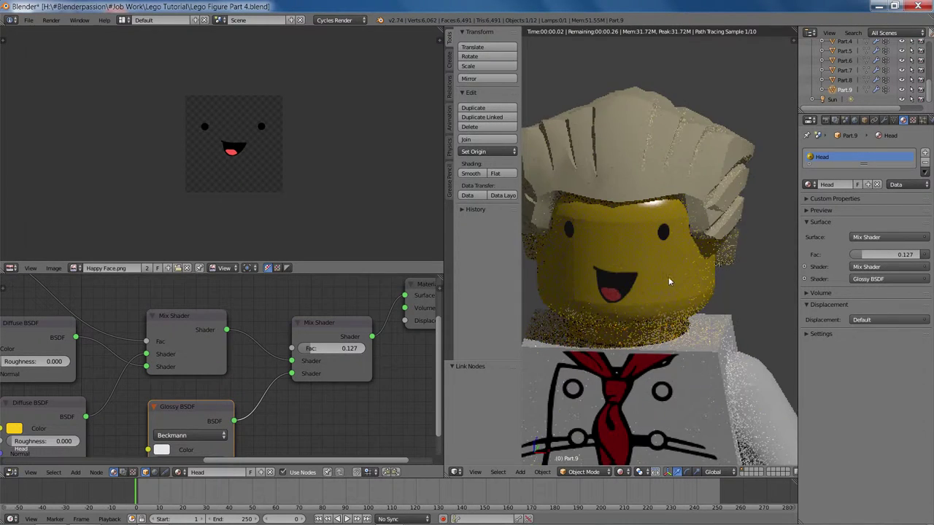
scroll(672, 270, up, 3)
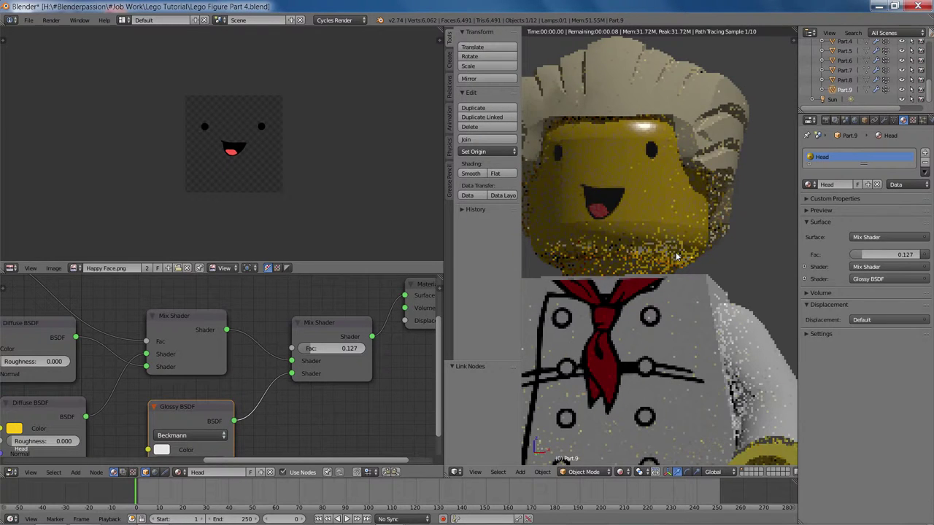
scroll(676, 257, down, 6)
scroll(677, 256, up, 4)
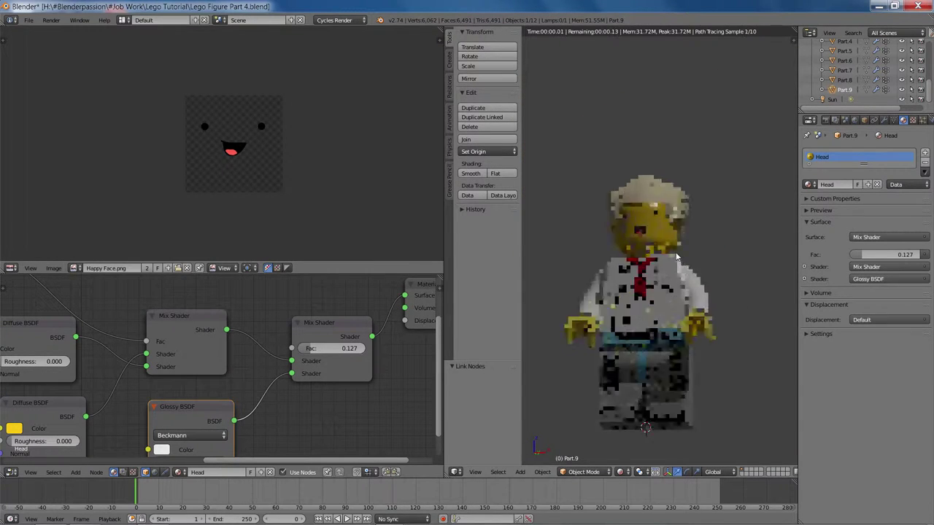
key(z)
key(z)
Select the minifigure's hair piece.
scroll(642, 267, down, 3)
middle_drag(646, 286, 631, 316)
scroll(628, 313, up, 4)
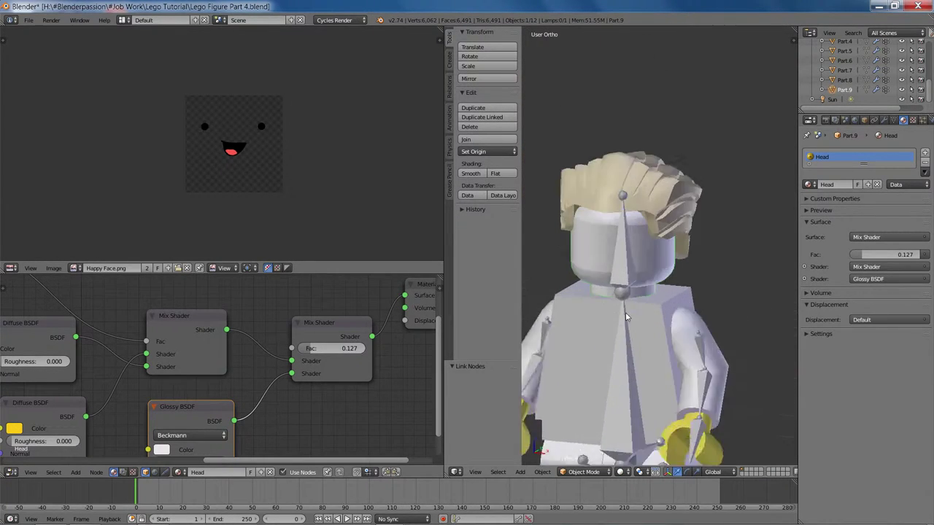
scroll(626, 312, down, 3)
right_click(649, 221)
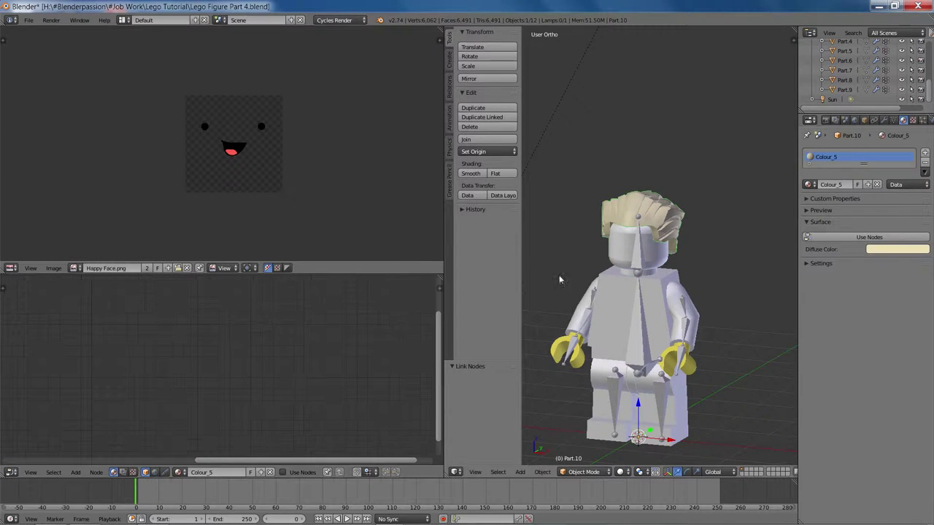
middle_drag(559, 277, 610, 228)
scroll(610, 228, up, 4)
key(g)
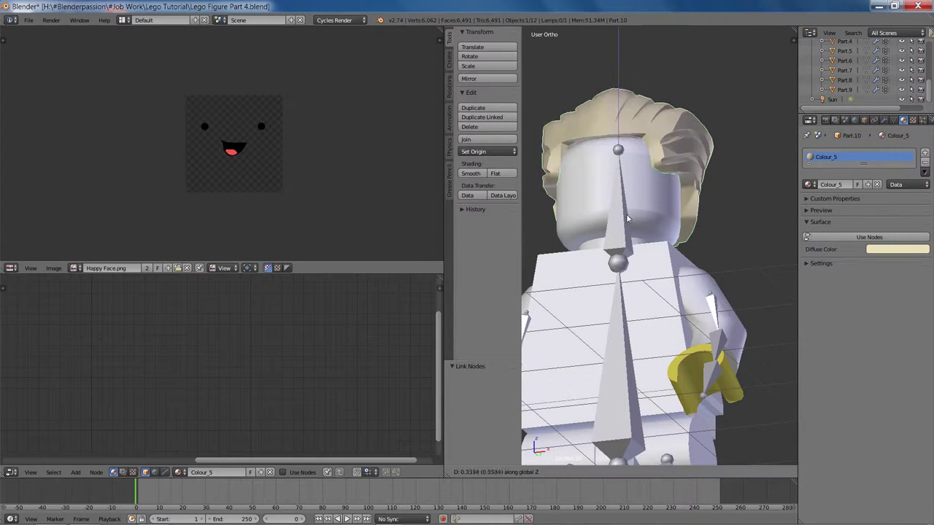
key(z)
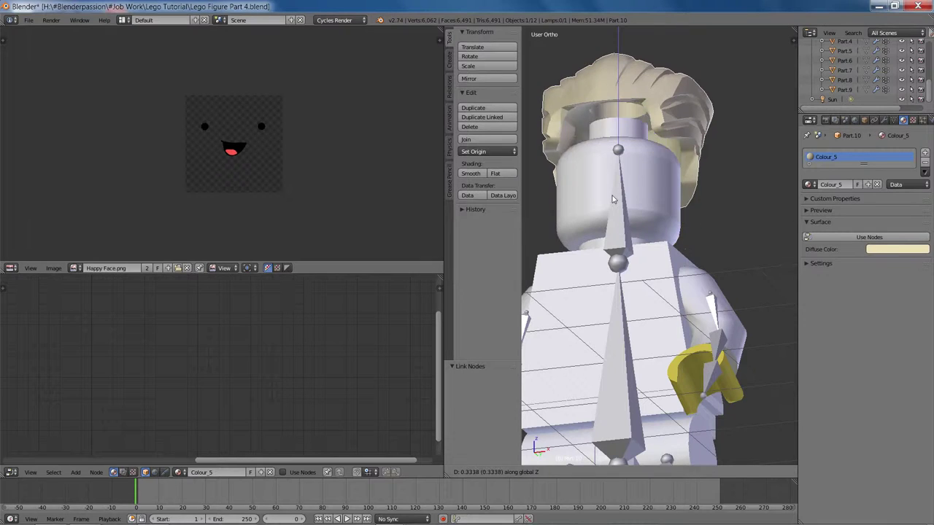
click(620, 229)
Enable shader nodes for the hair's Colour_5 material.
scroll(606, 241, down, 5)
scroll(596, 250, down, 1)
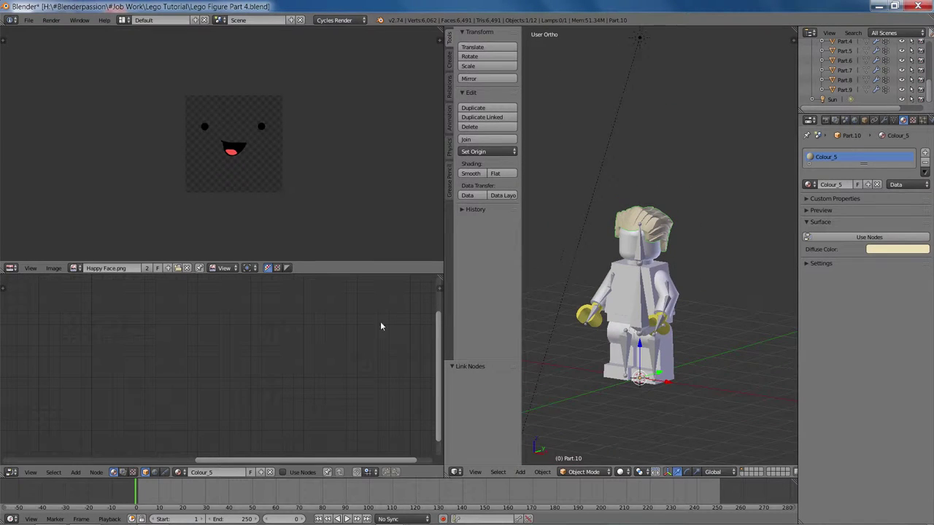
scroll(363, 330, down, 4)
scroll(368, 328, down, 3)
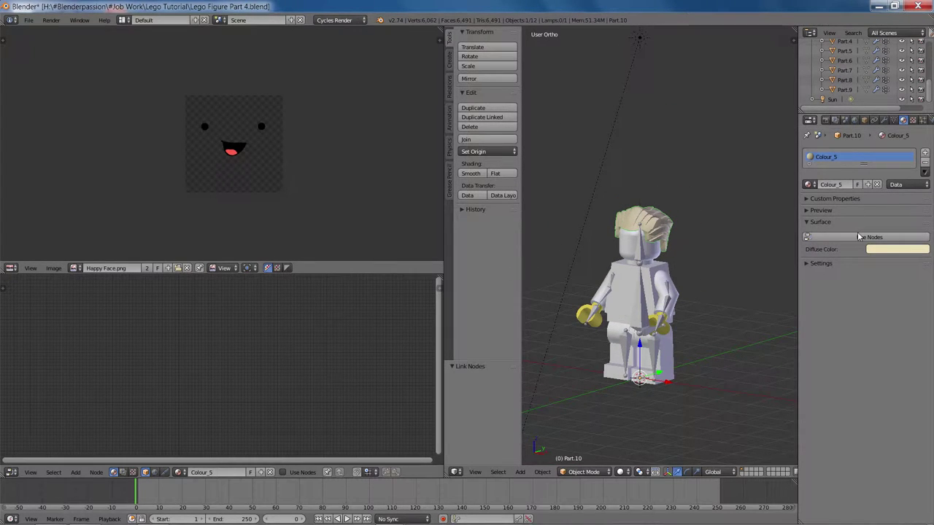
click(860, 237)
Insert a Mix Shader between the Diffuse BSDF and the Material Output of the hair material, and space the nodes apart.
scroll(292, 364, up, 3)
key(shift+a)
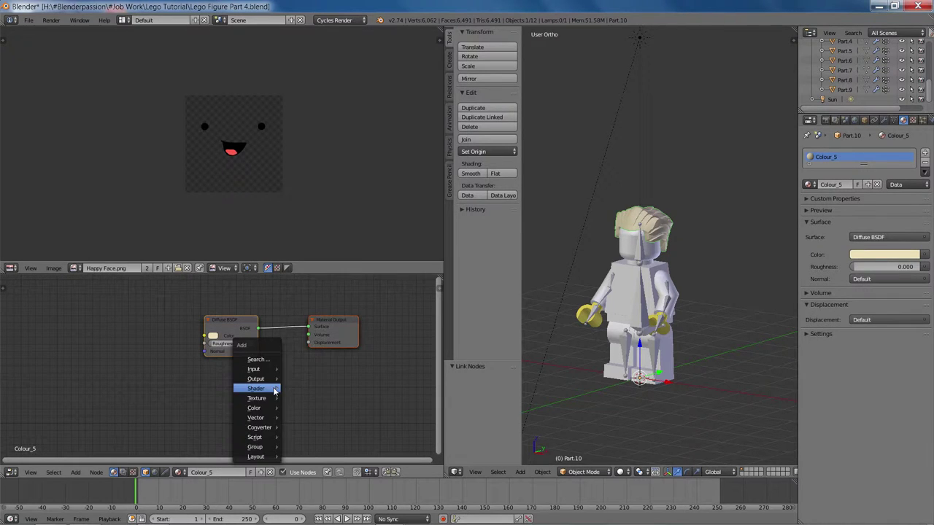
mouse_move(275, 392)
click(330, 367)
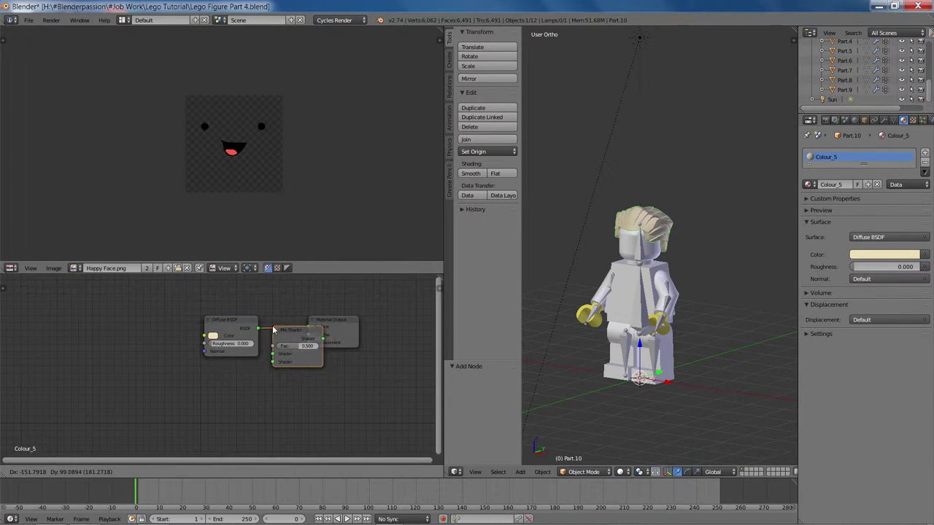
click(274, 330)
drag(337, 335, 379, 313)
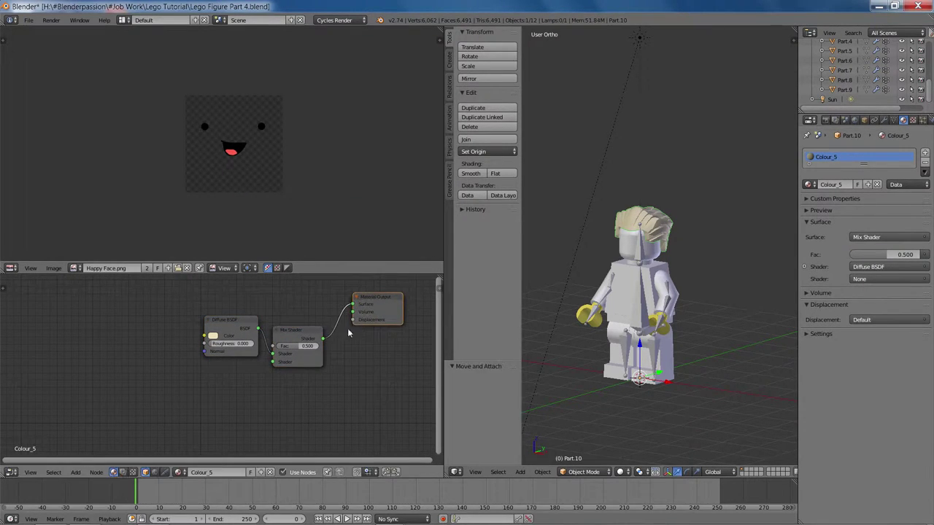
drag(301, 342, 312, 319)
scroll(286, 365, up, 2)
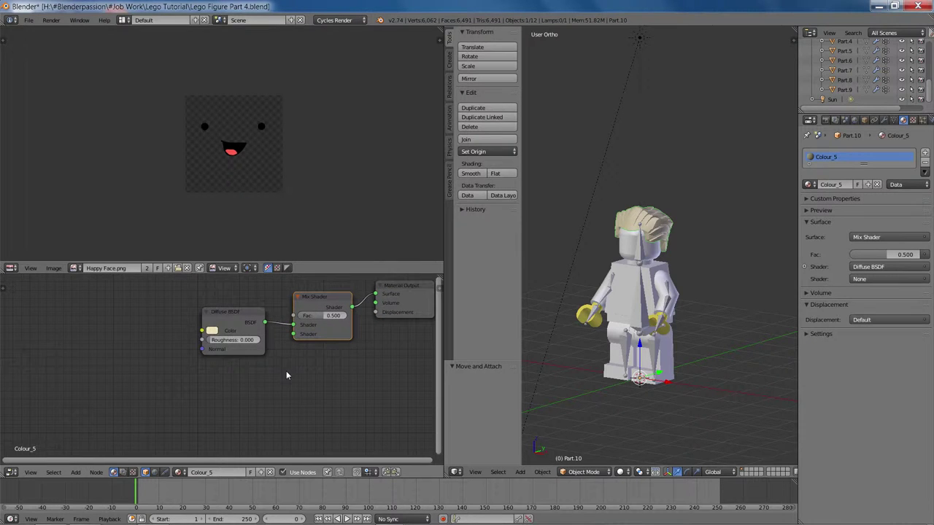
Add a Glossy BSDF with Beckmann distribution to the hair material and connect it to the Mix Shader's free shader input.
key(shift+a)
mouse_move(286, 371)
click(312, 362)
click(202, 368)
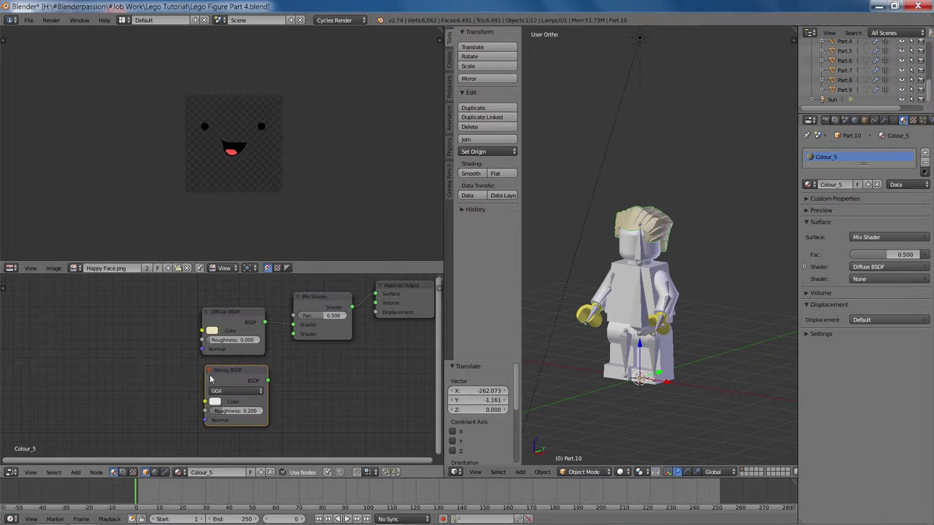
click(235, 391)
click(233, 378)
drag(269, 381, 276, 315)
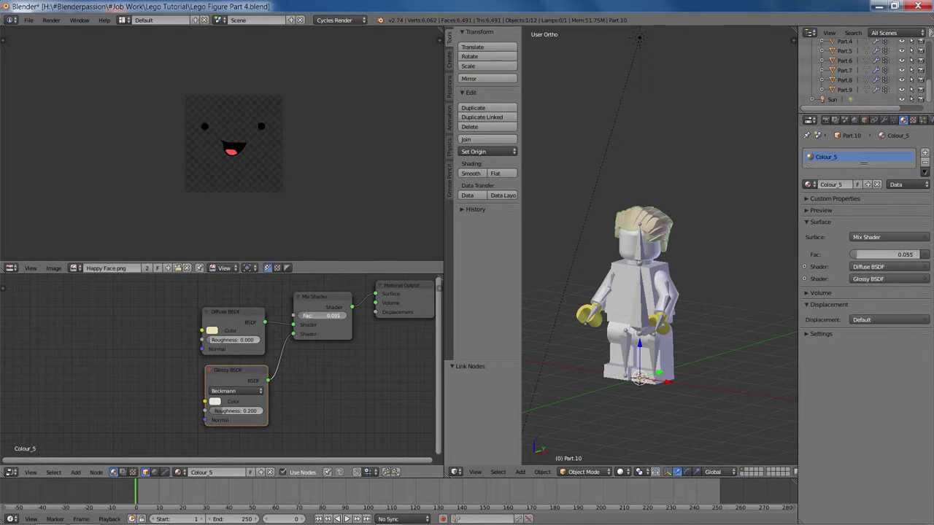
Select the head and set the factor of the Mix Shader that blends in its Glossy BSDF to 0.1.
right_click(645, 241)
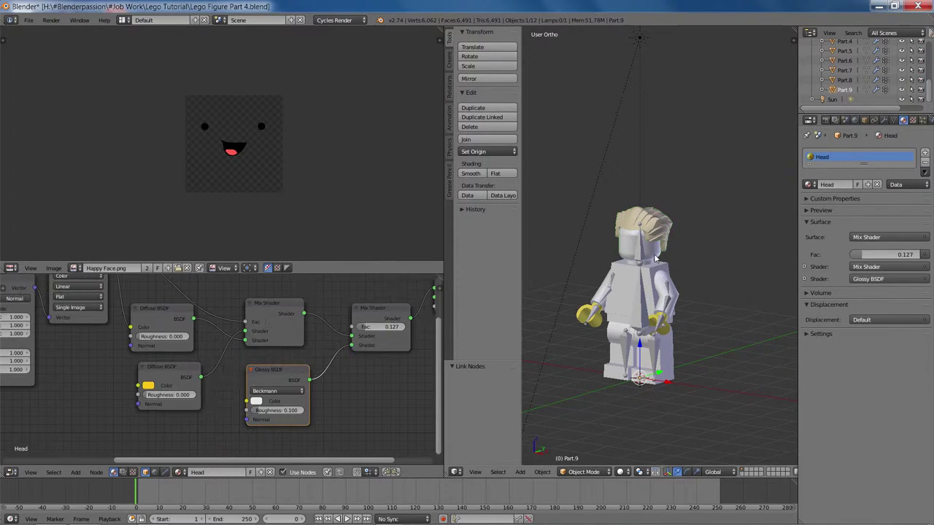
click(373, 328)
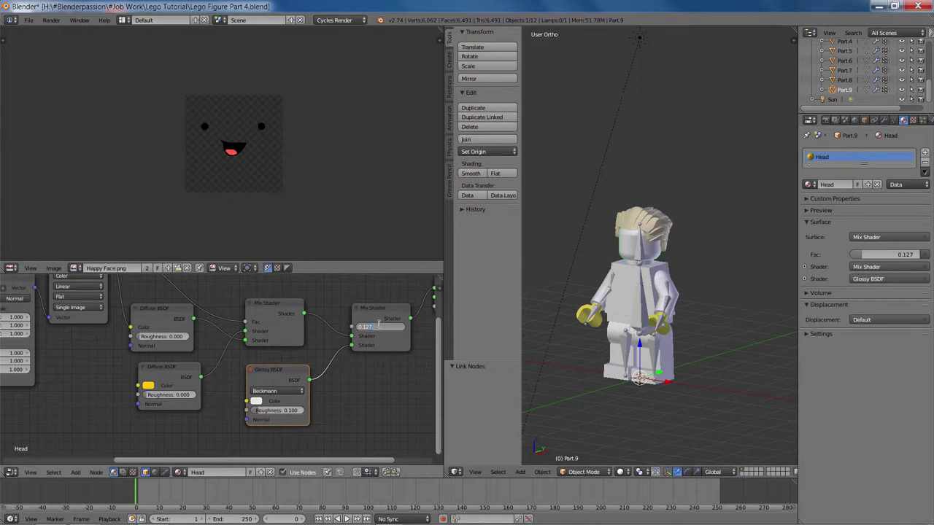
text(.1)
key(Return)
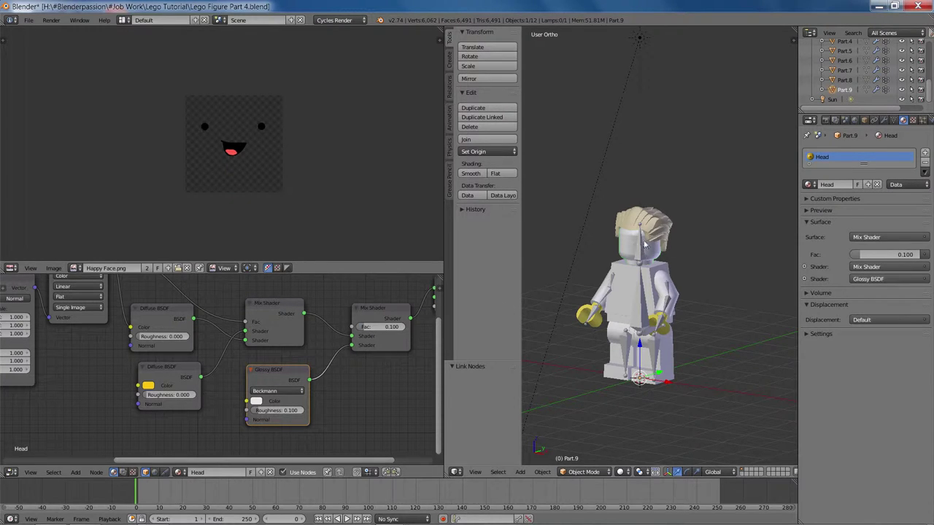
Set the hair material's Glossy BSDF roughness to 0.1 and its Mix Shader factor to 0.1.
right_click(664, 218)
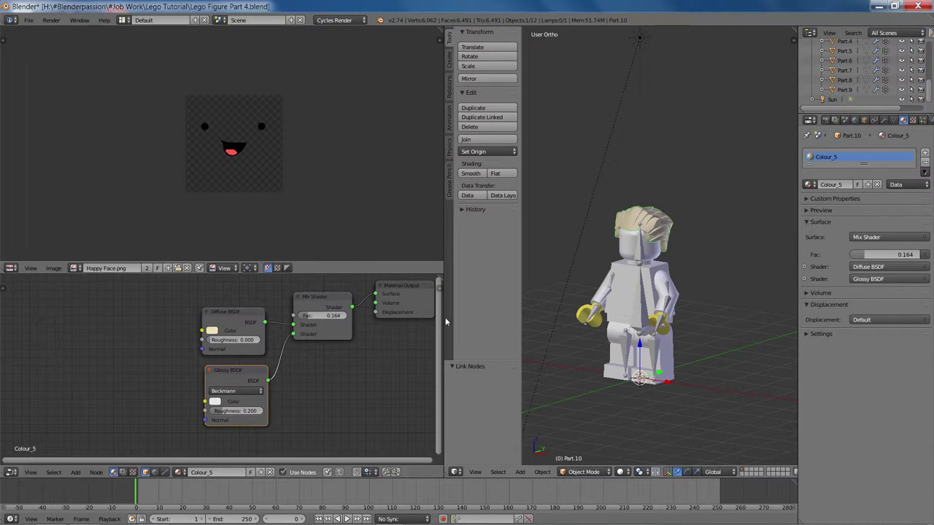
click(240, 413)
text(.1)
key(Return)
click(325, 315)
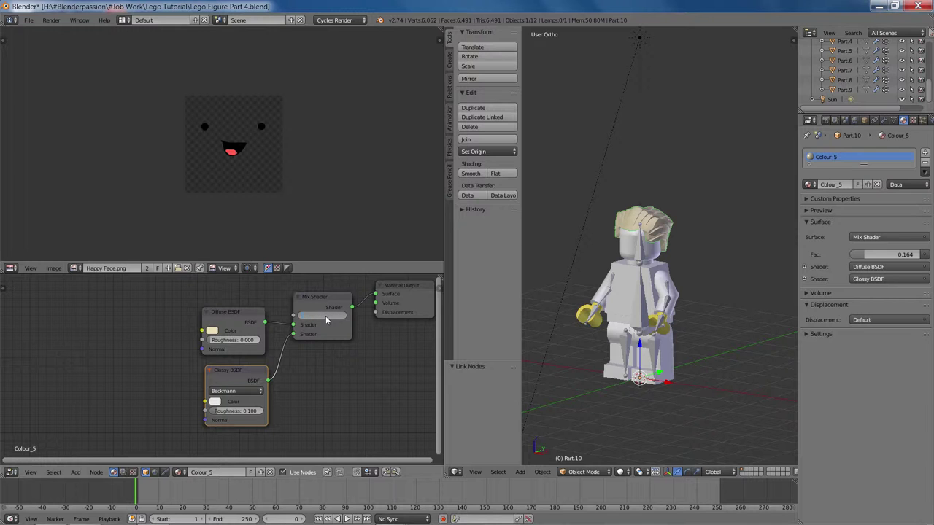
text(.1)
key(Return)
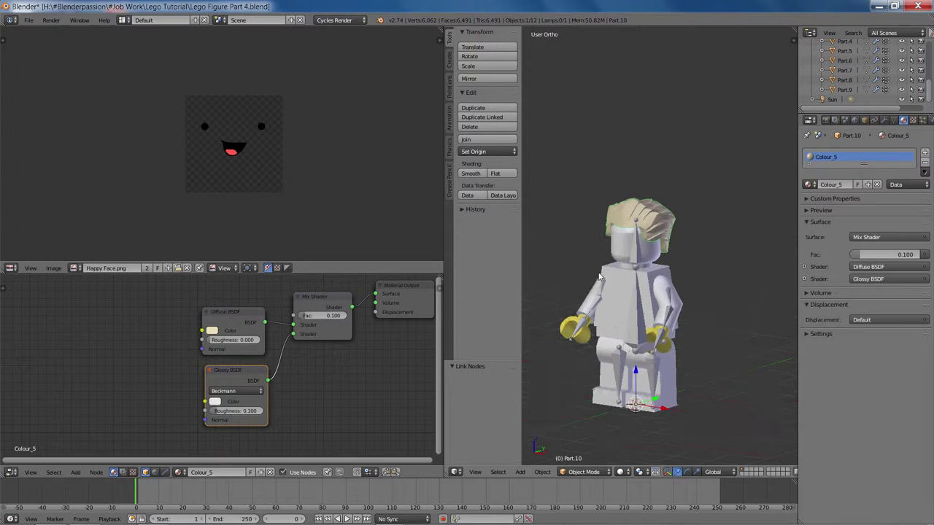
Add a plane under the minifigure's feet and scale it up about 16.5 times as a floor.
scroll(602, 271, up, 3)
scroll(602, 271, down, 6)
key(a)
key(shift+a)
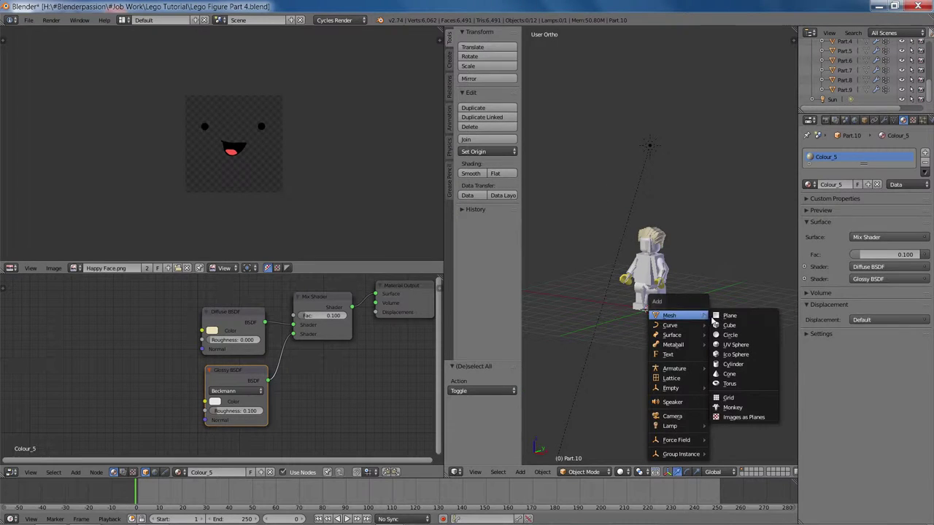
click(721, 320)
key(s)
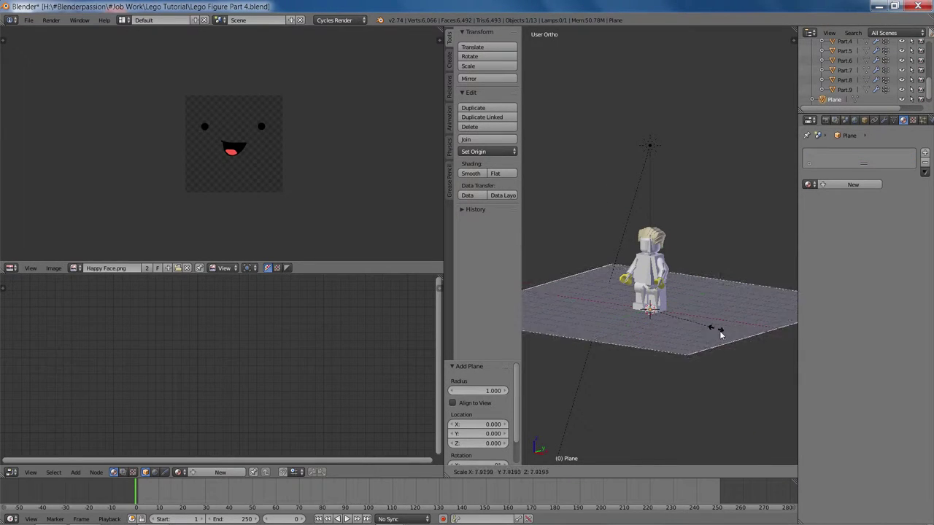
click(750, 408)
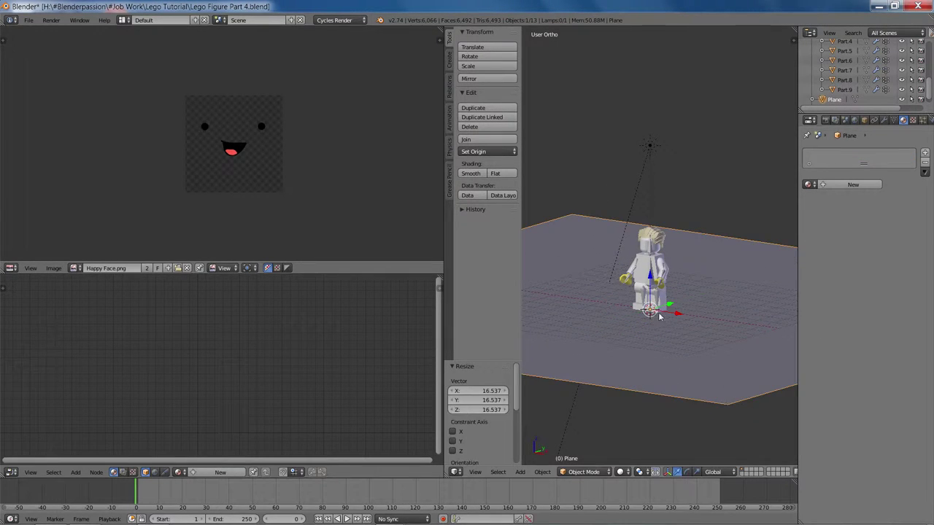
Create a new material for the floor plane and name it Plane.
click(219, 473)
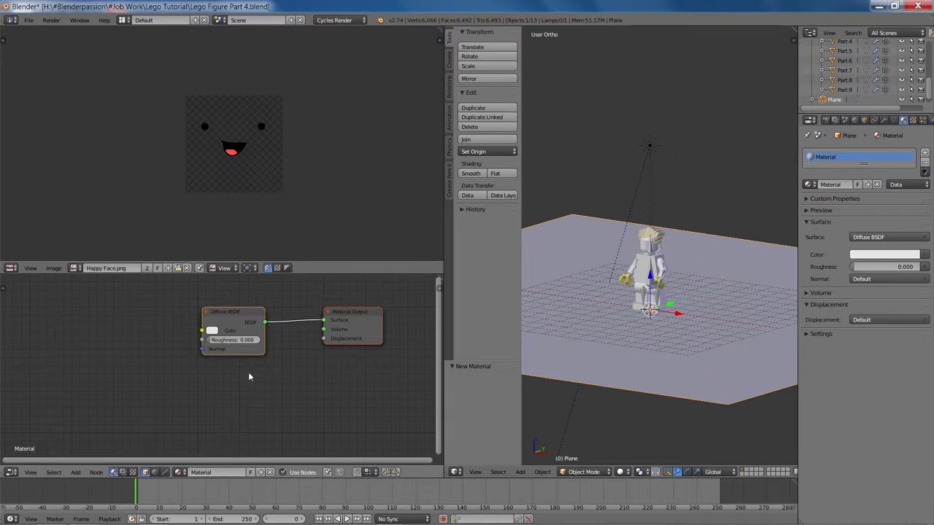
click(844, 185)
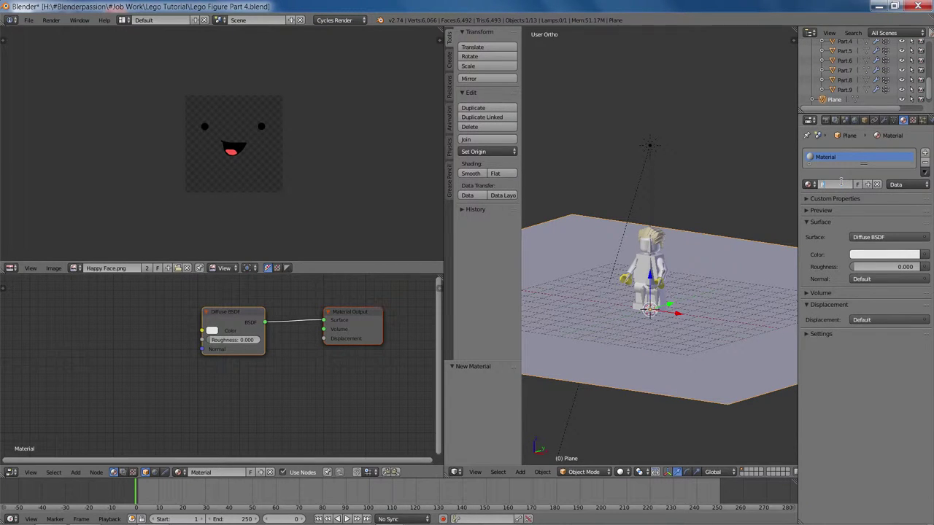
text(Plane)
key(Return)
scroll(627, 234, up, 3)
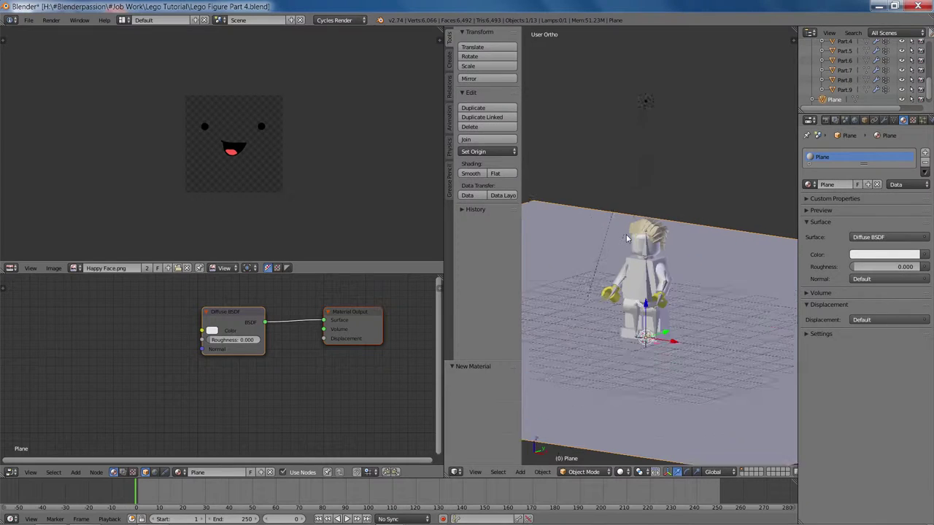
scroll(292, 343, up, 2)
middle_drag(288, 339, 220, 358)
key(shift+z)
key(z)
key(z)
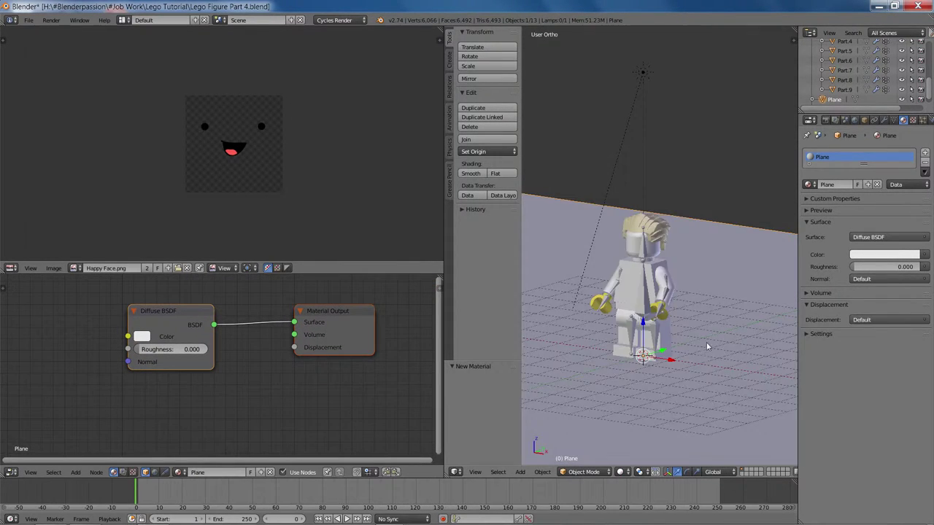
Select the Sun lamp and set its emission strength to 3.7 while previewing the scene in rendered shading.
scroll(709, 345, down, 6)
right_click(654, 188)
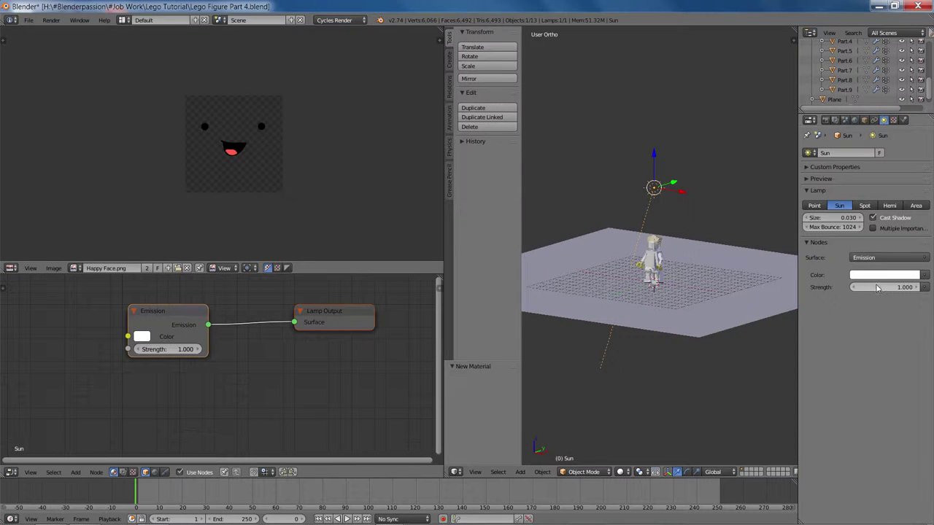
drag(885, 286, 912, 287)
key(shift+z)
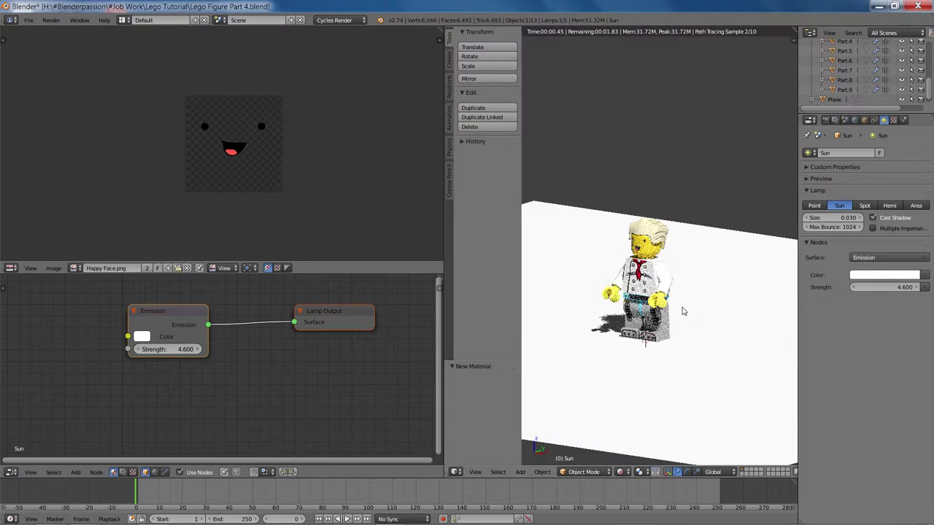
scroll(700, 307, up, 3)
mouse_move(897, 287)
mouse_down()
mouse_move(877, 287)
mouse_move(890, 286)
mouse_up()
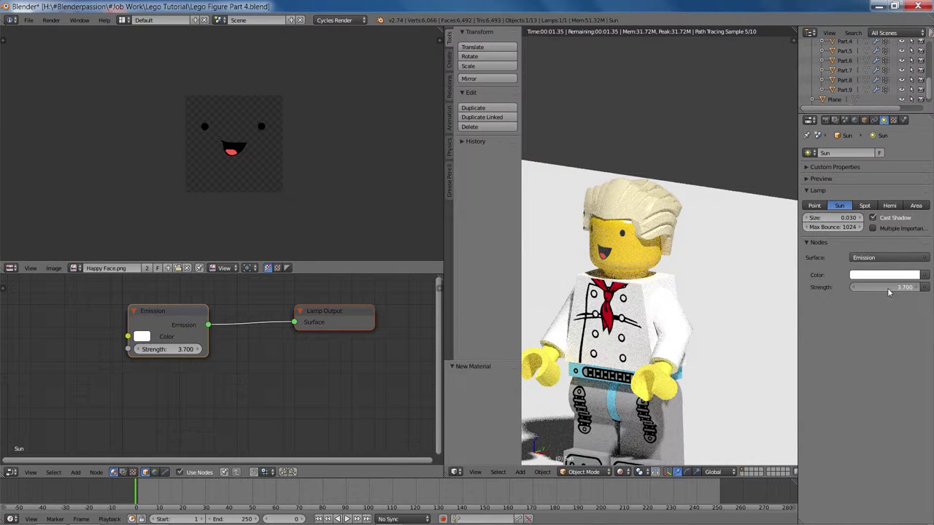
Examine the rendered minifigure up close and from afar, checking its glossy highlights and its shadow on the floor.
scroll(710, 265, down, 3)
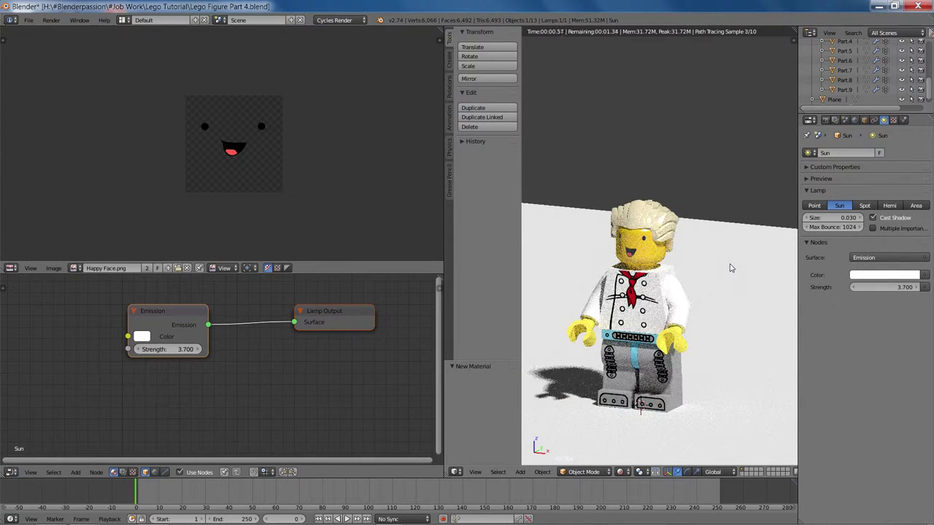
scroll(715, 238, up, 6)
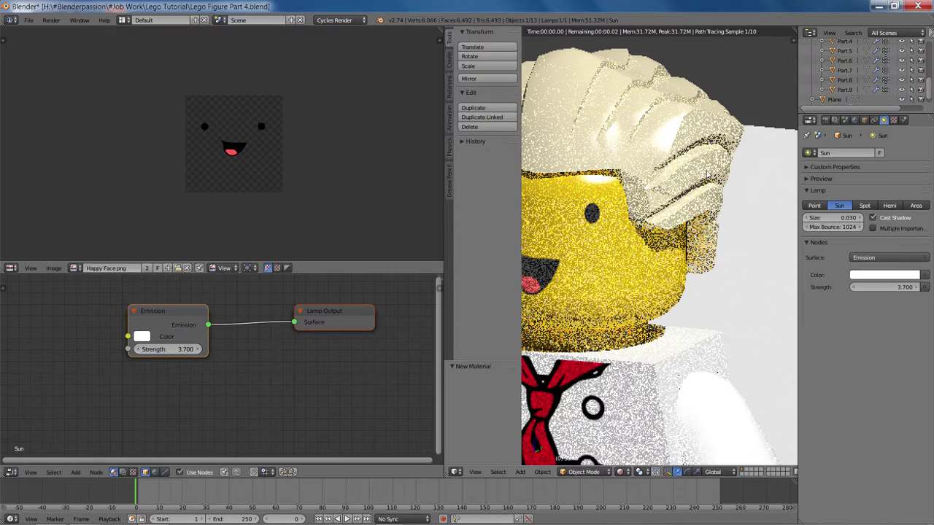
scroll(659, 160, down, 6)
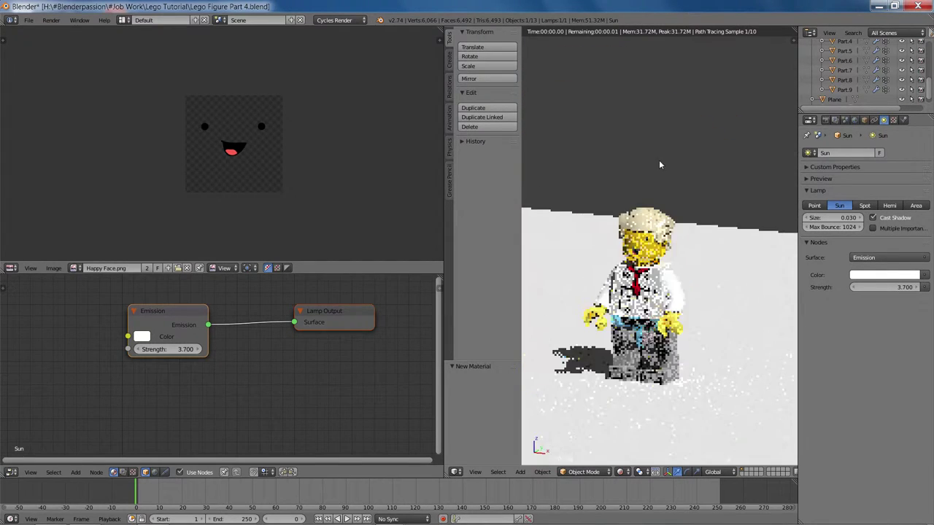
scroll(713, 304, up, 5)
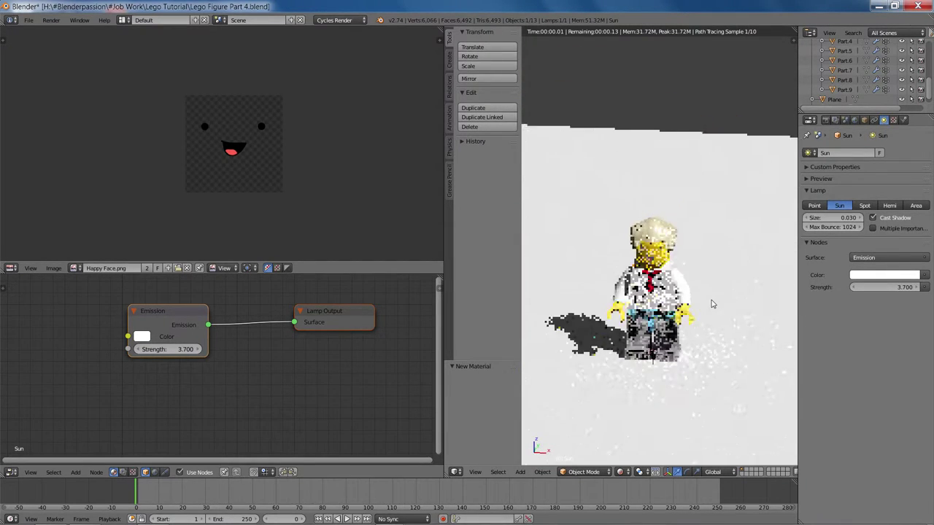
key(KP_5)
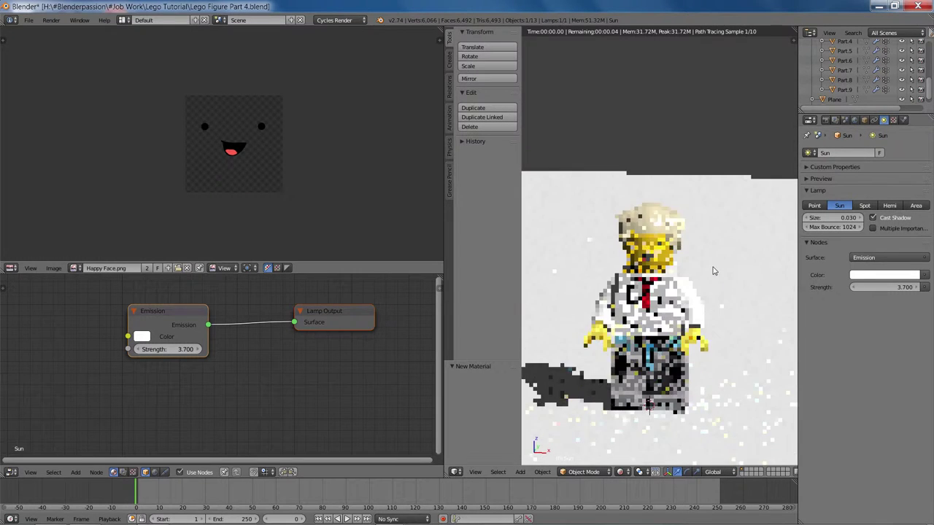
key(z)
key(shift+z)
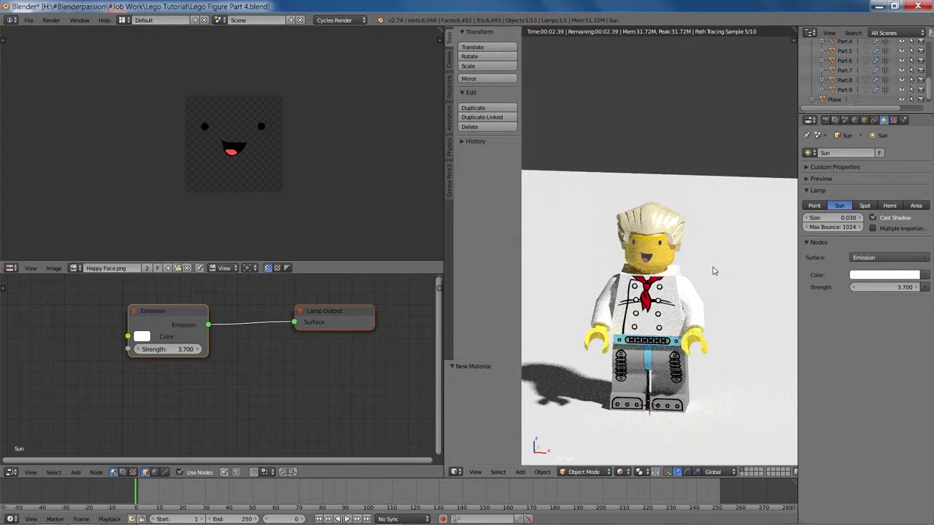
scroll(708, 266, up, 8)
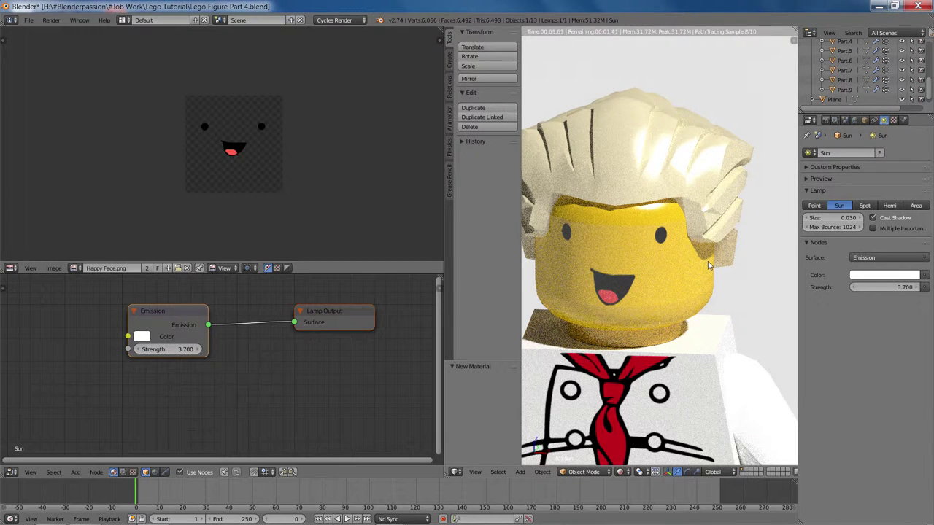
Leave the rendered preview and save the scene over the existing Lego Figure Part 4.blend file.
key(shift+z)
scroll(708, 261, down, 8)
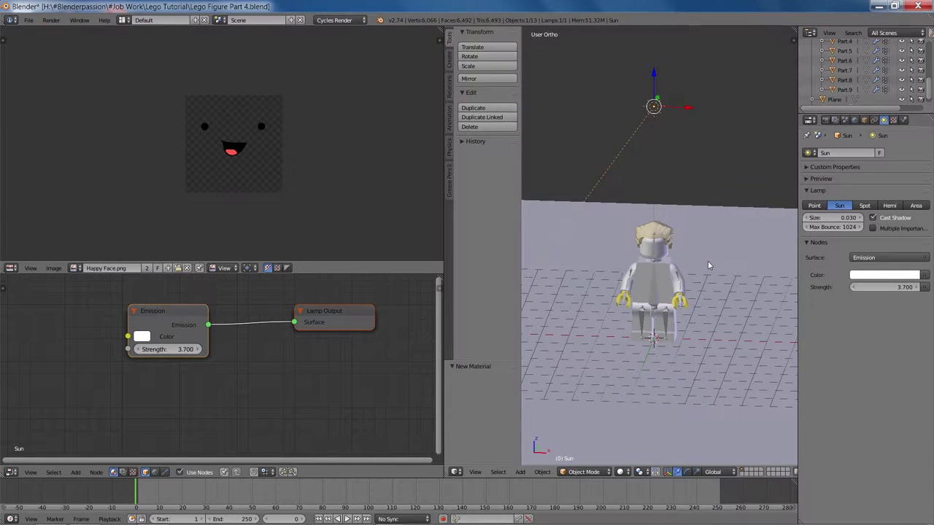
key(ctrl+s)
click(708, 261)
Enable nodes for the world, assign an Environment Texture to its background color and browse drive H: for the image.
click(855, 120)
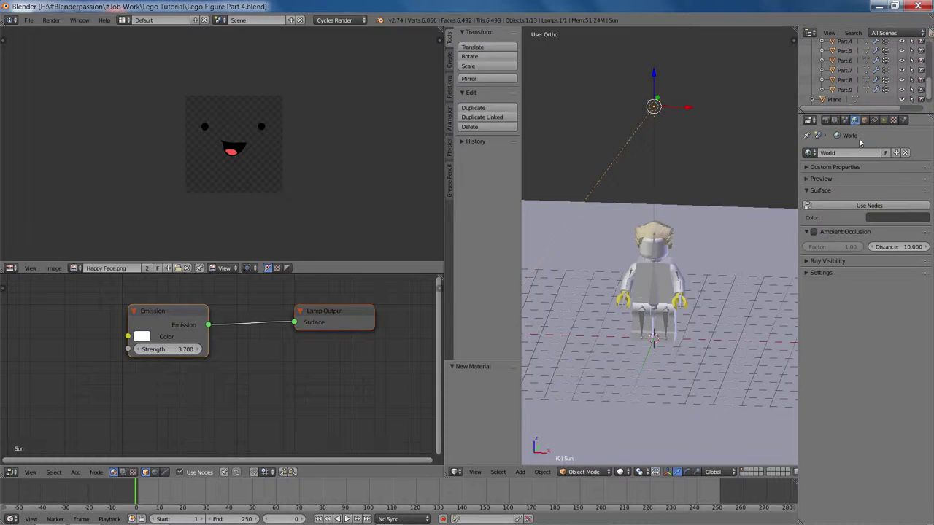
click(876, 206)
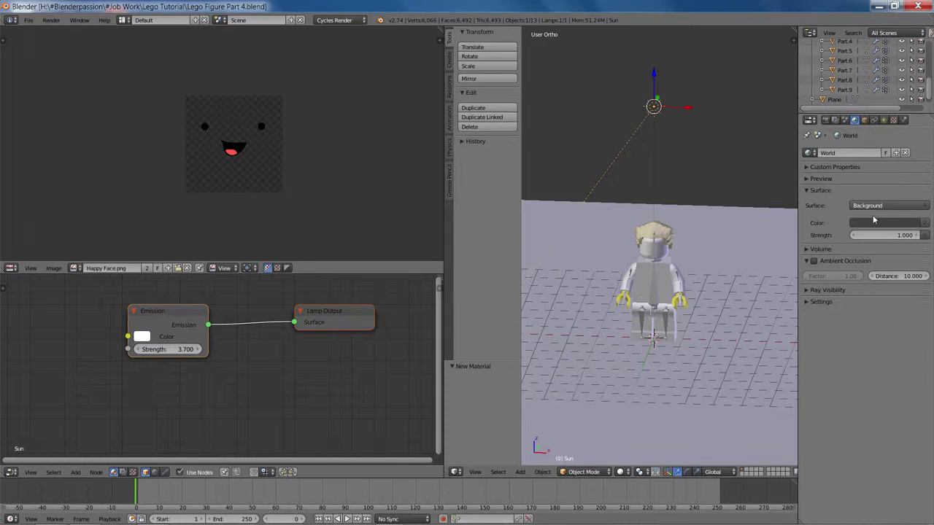
click(925, 224)
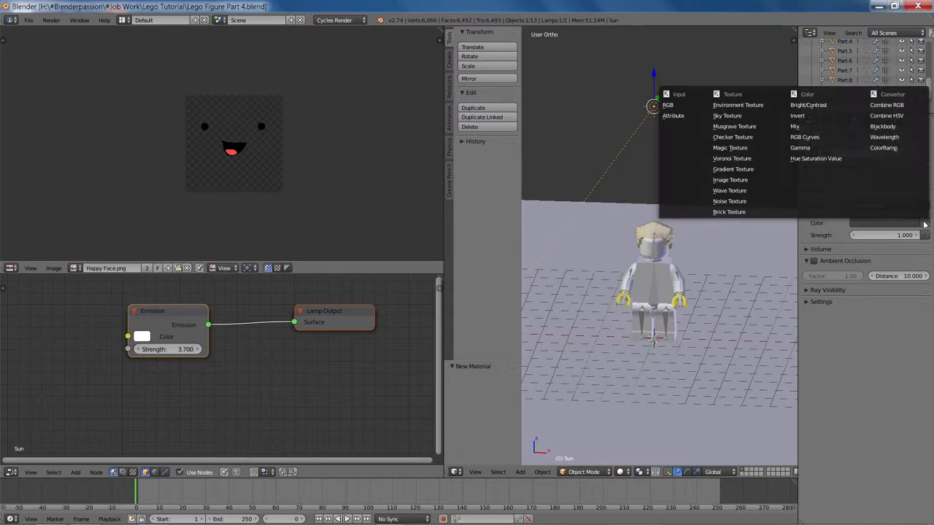
click(761, 107)
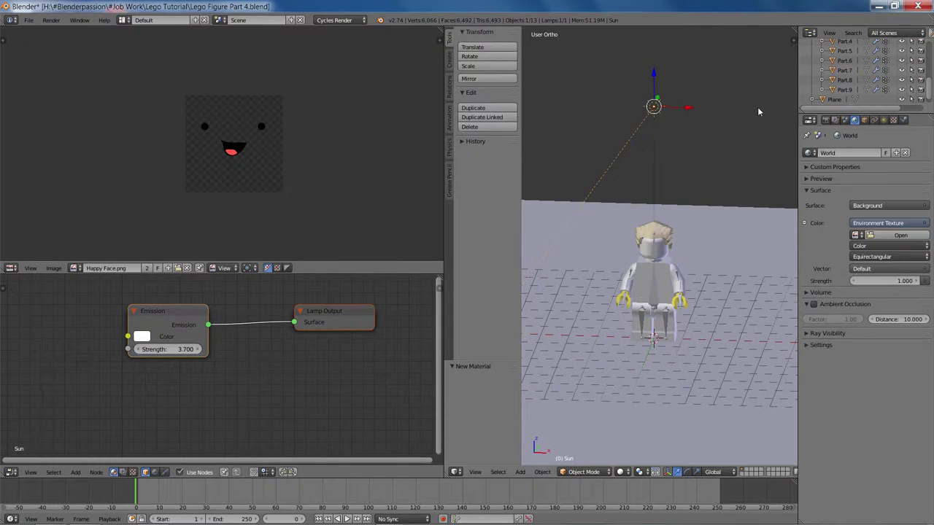
click(871, 235)
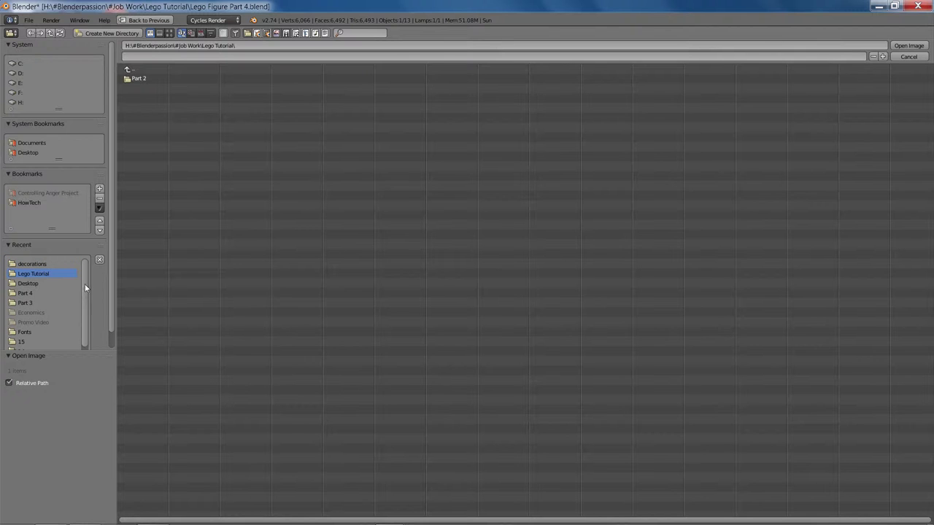
click(22, 102)
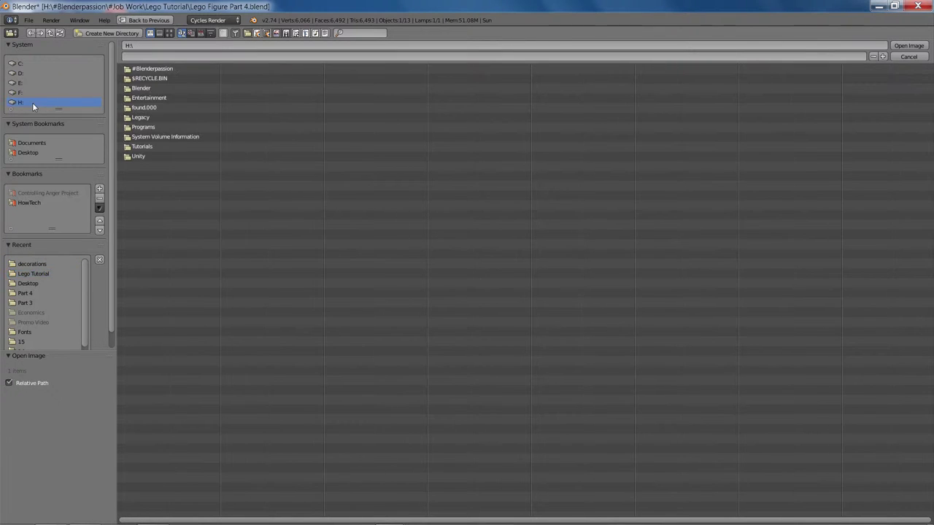
Switch to Windows Explorer and copy the HDRI Maps folder from OneDrive's Textures folder to the root of drive H:.
key(super)
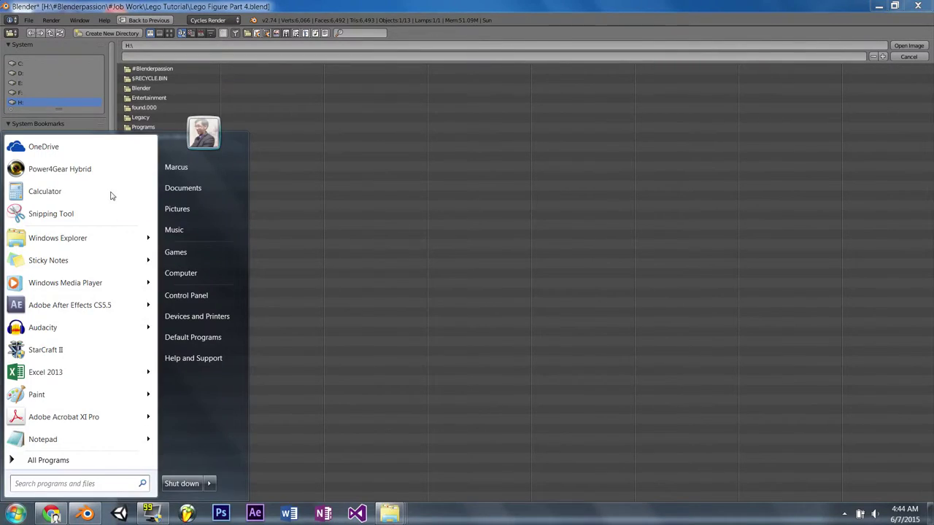
click(118, 147)
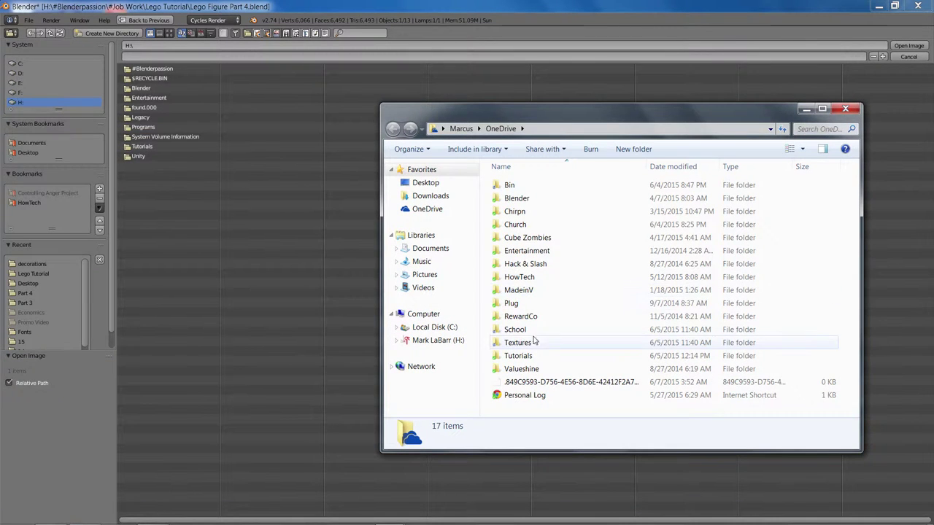
double_click(527, 343)
click(525, 189)
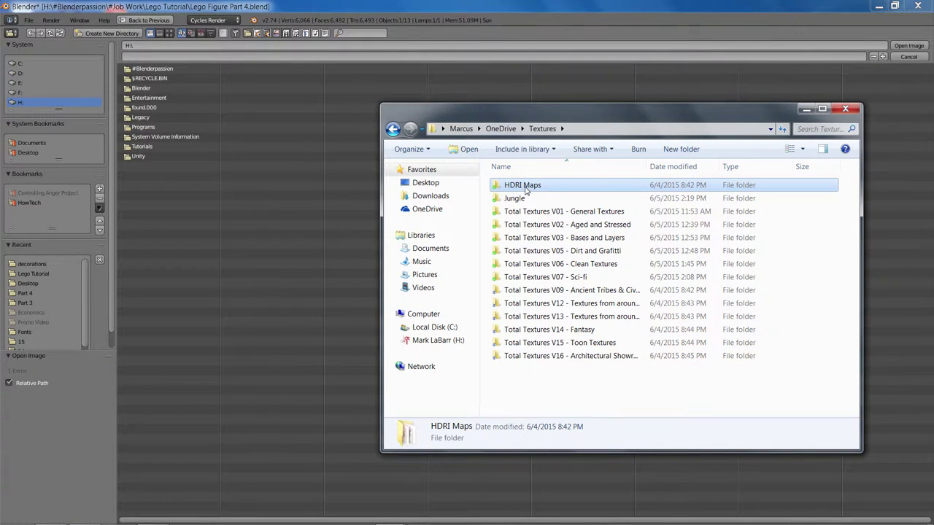
click(452, 340)
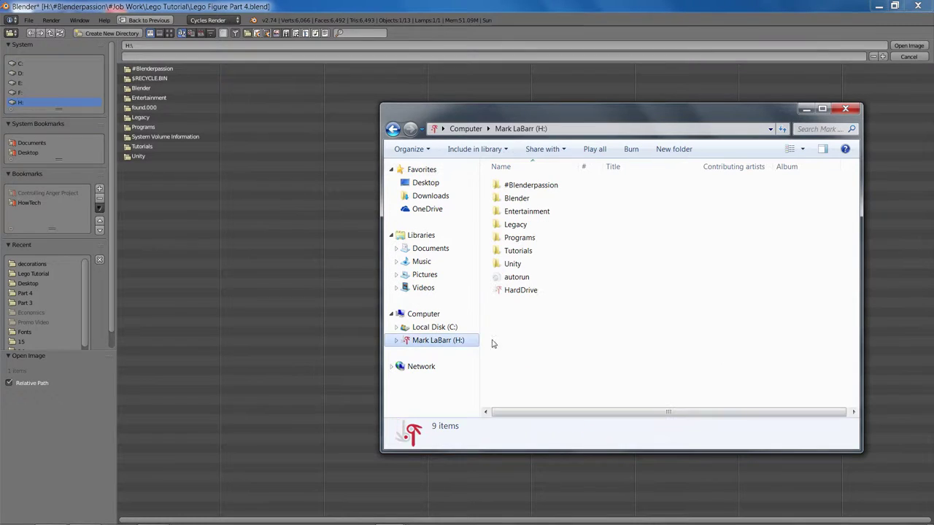
key(ctrl+v)
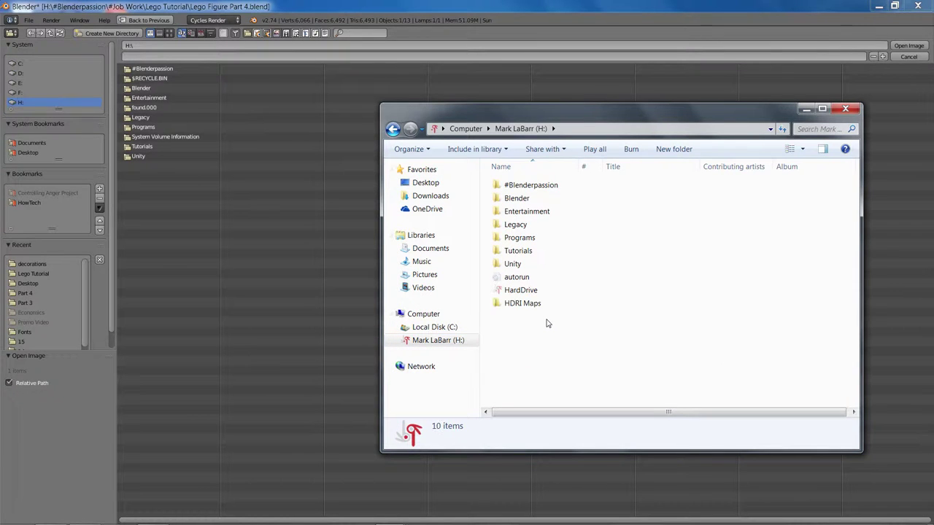
Back in Blender, show H:\HDRI Maps as thumbnails and load probe_mausoleumHall.hdr as the world's environment texture.
click(225, 197)
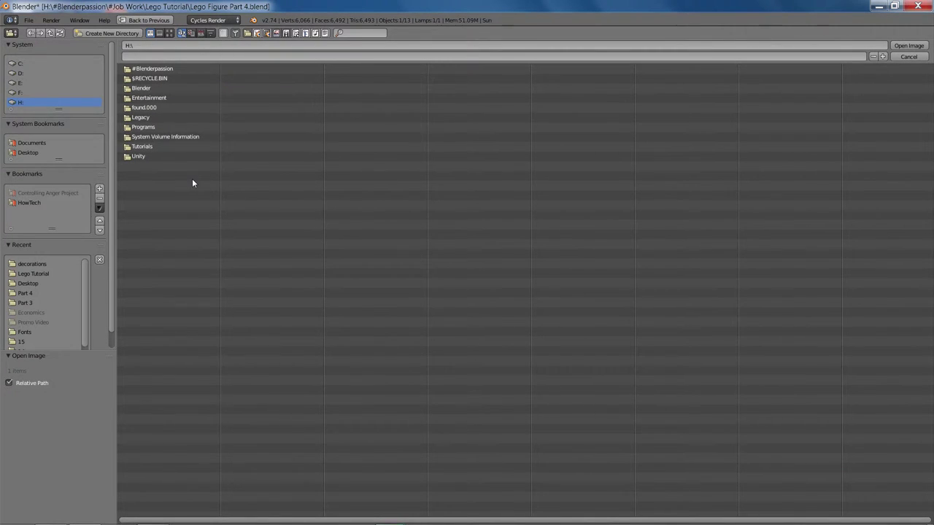
click(60, 102)
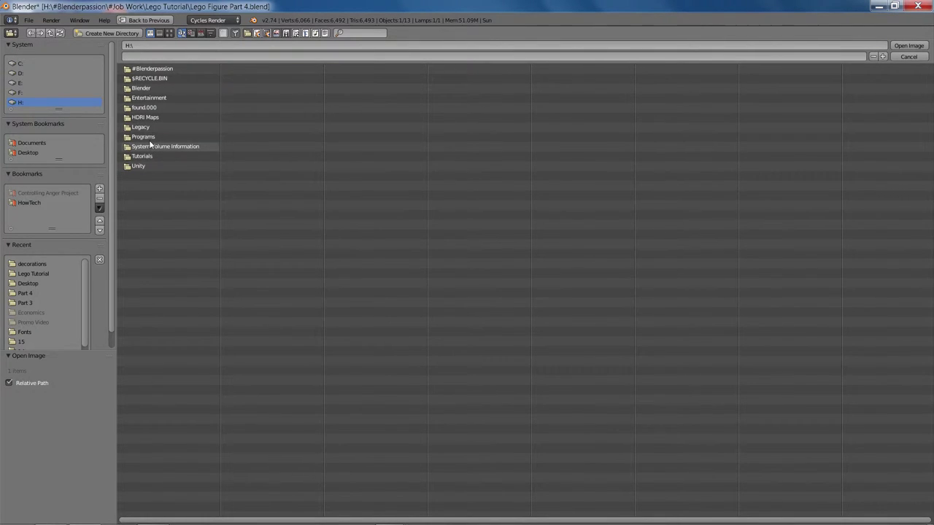
click(156, 116)
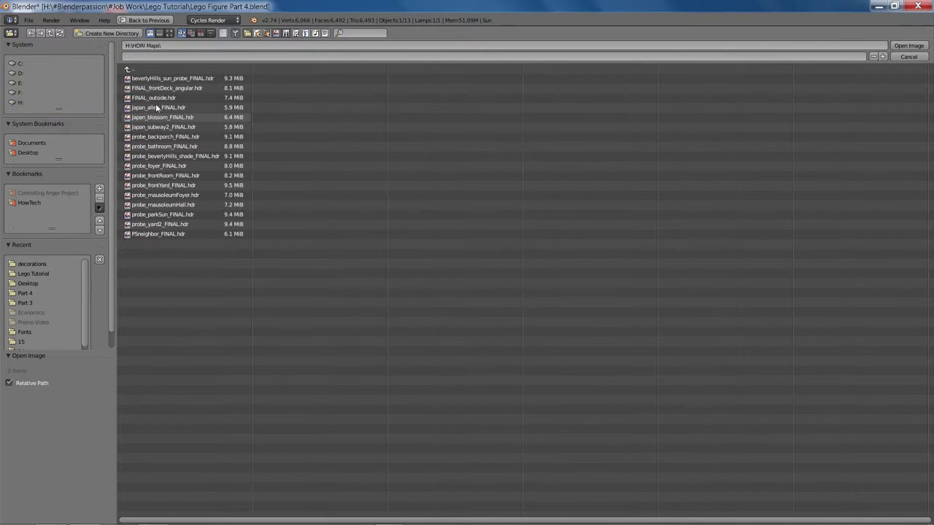
click(169, 33)
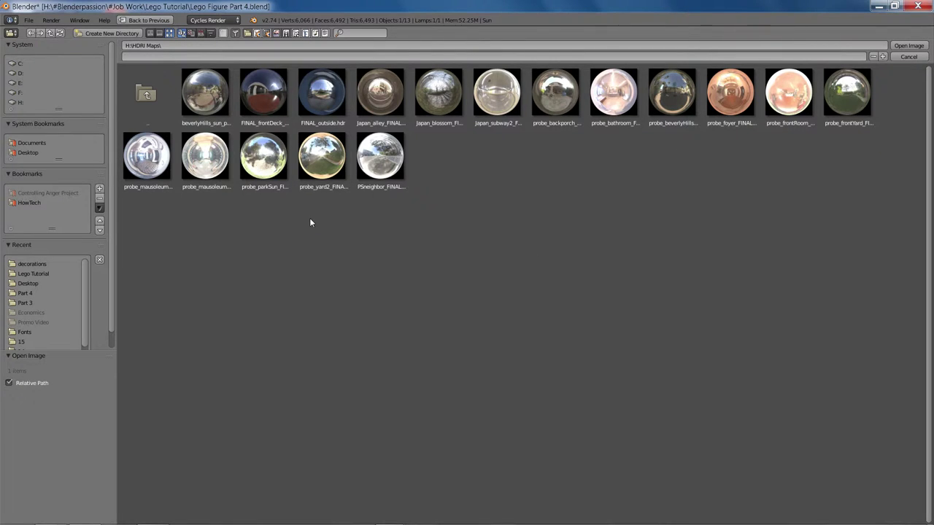
click(202, 167)
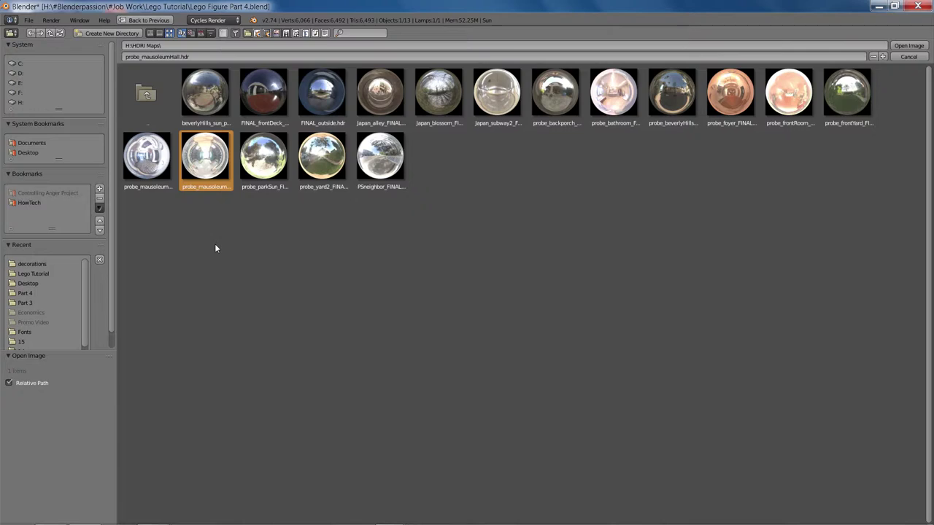
key(Return)
Preview the new environment lighting in rendered shading and set the Sun lamp's strength to 2.
key(KP_5)
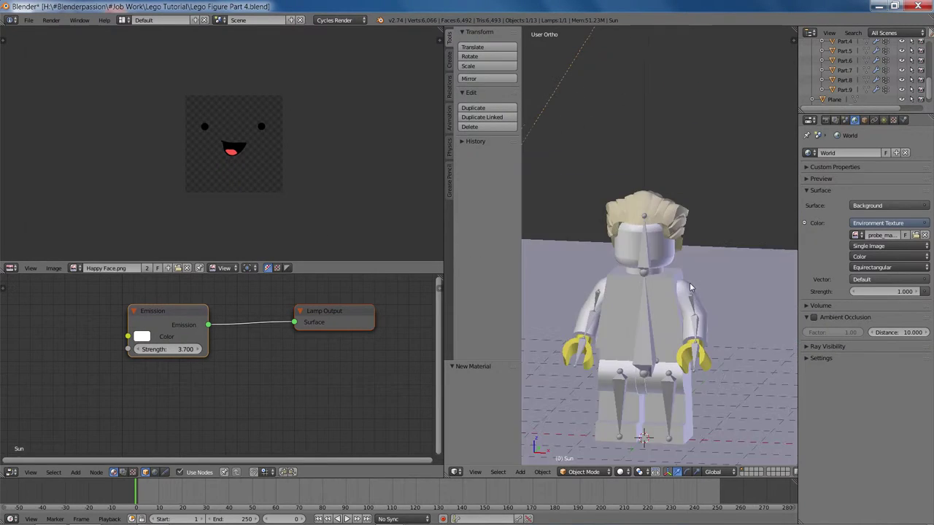
key(shift+z)
scroll(686, 288, up, 3)
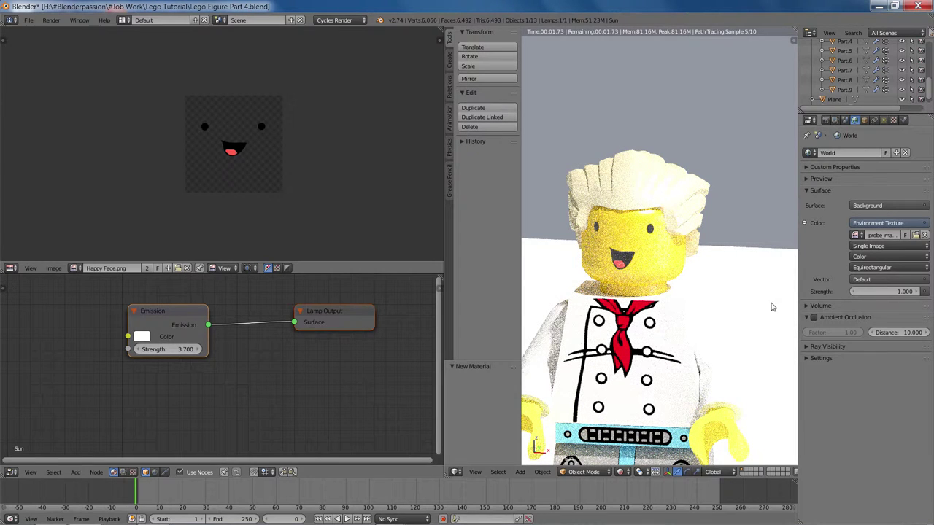
scroll(734, 294, down, 6)
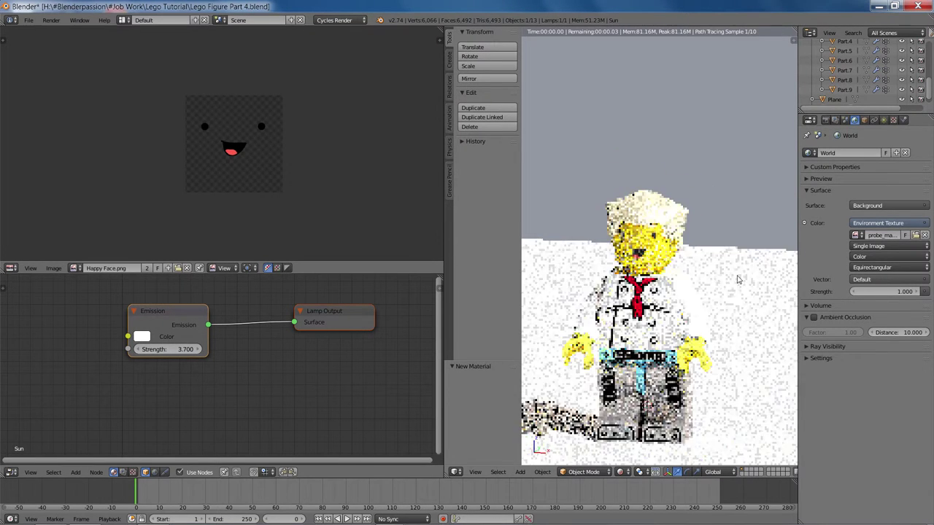
click(884, 120)
double_click(878, 287)
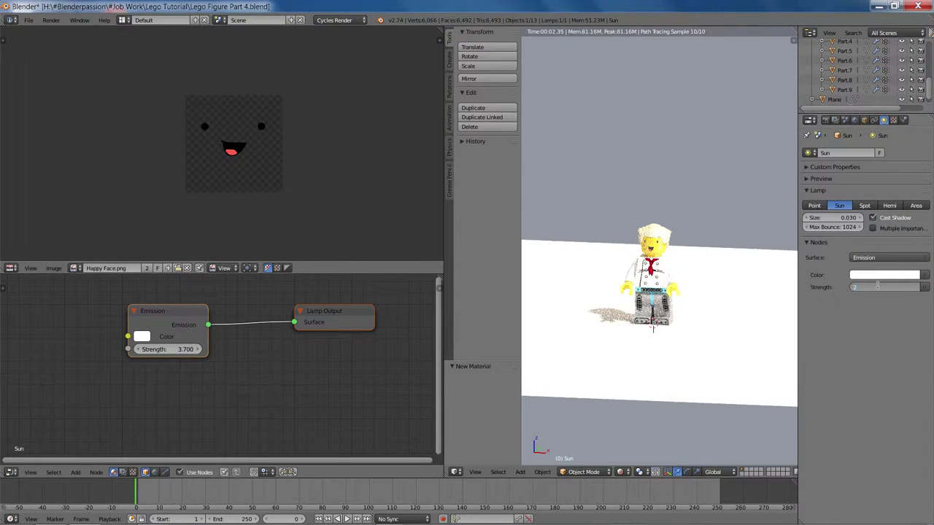
text(2)
key(Return)
scroll(721, 307, up, 8)
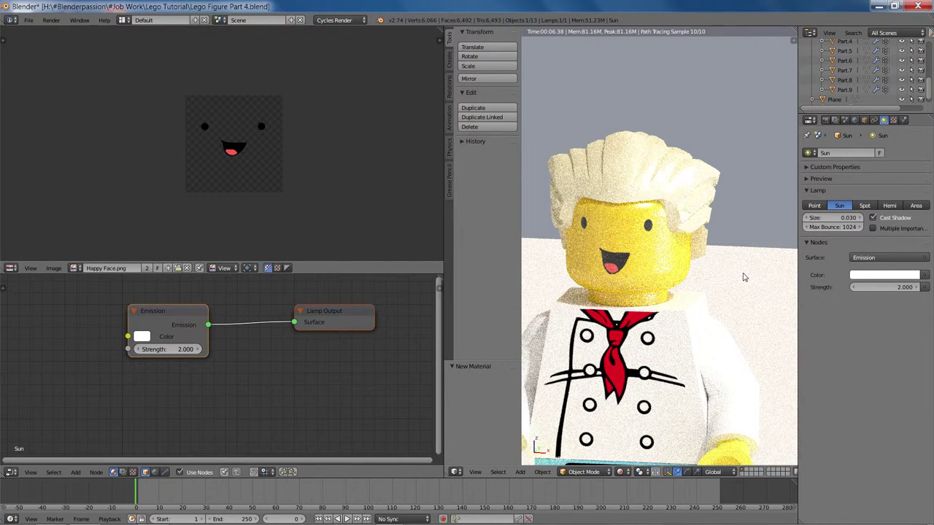
Return to solid shading, select the head and set its Glossy BSDF distribution to GGX.
key(shift+z)
right_click(717, 303)
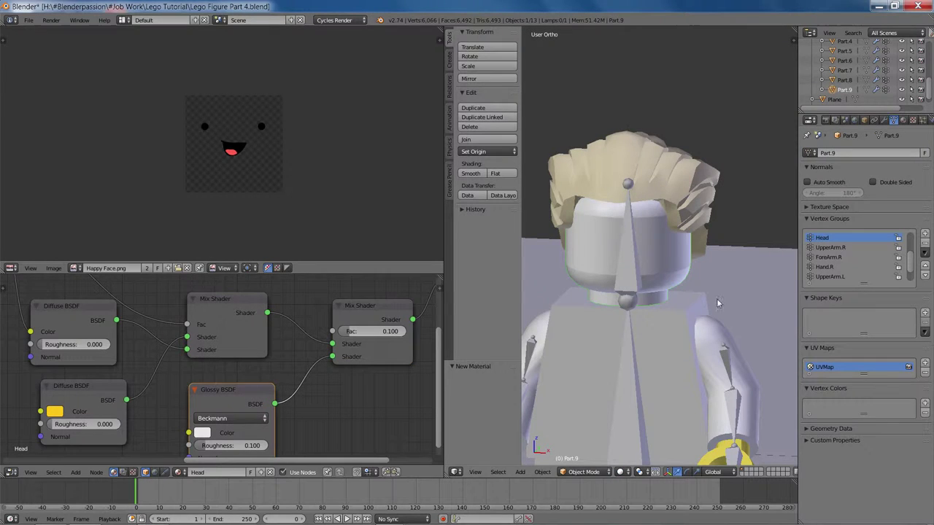
click(231, 418)
click(228, 430)
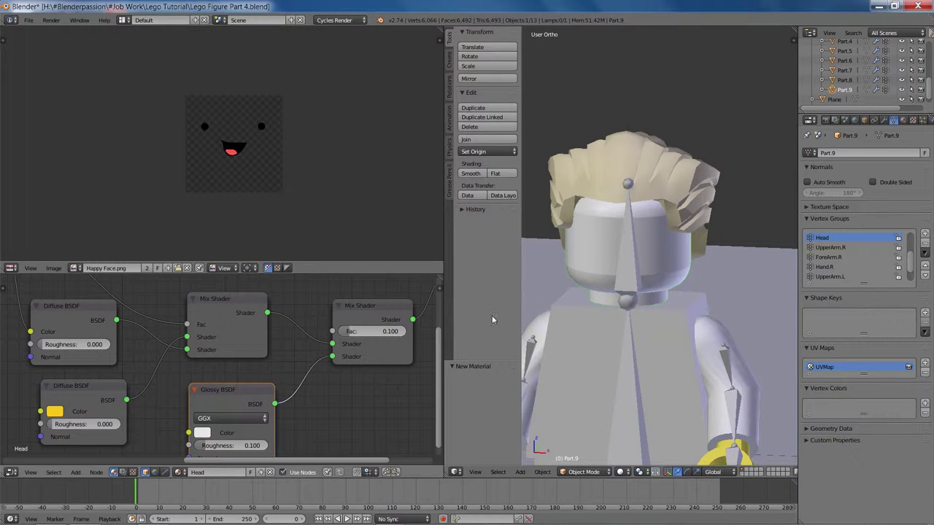
Select the hair and set its Glossy BSDF distribution to GGX.
right_click(693, 176)
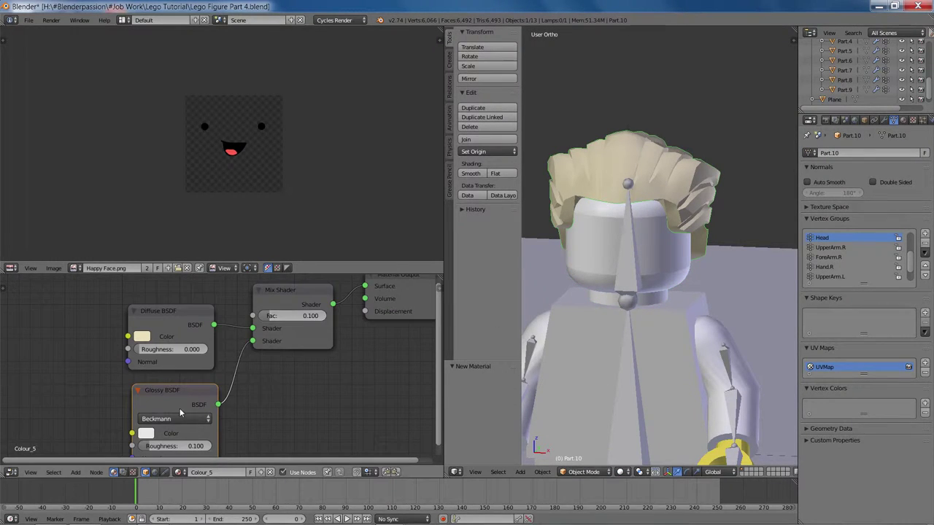
click(178, 419)
click(149, 381)
Select the torso and insert a Mix Shader between its Diffuse BSDF and Material Output, moving the output node aside.
scroll(647, 258, down, 5)
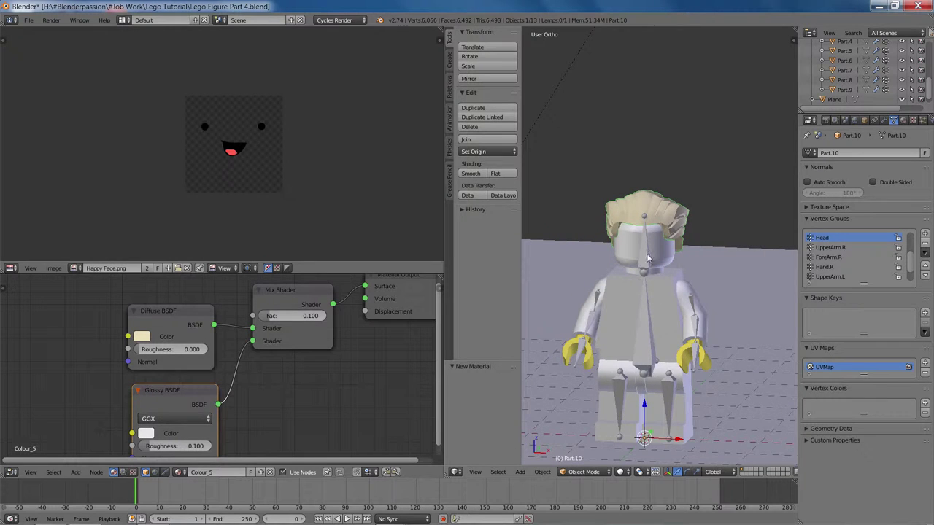
right_click(645, 293)
key(Home)
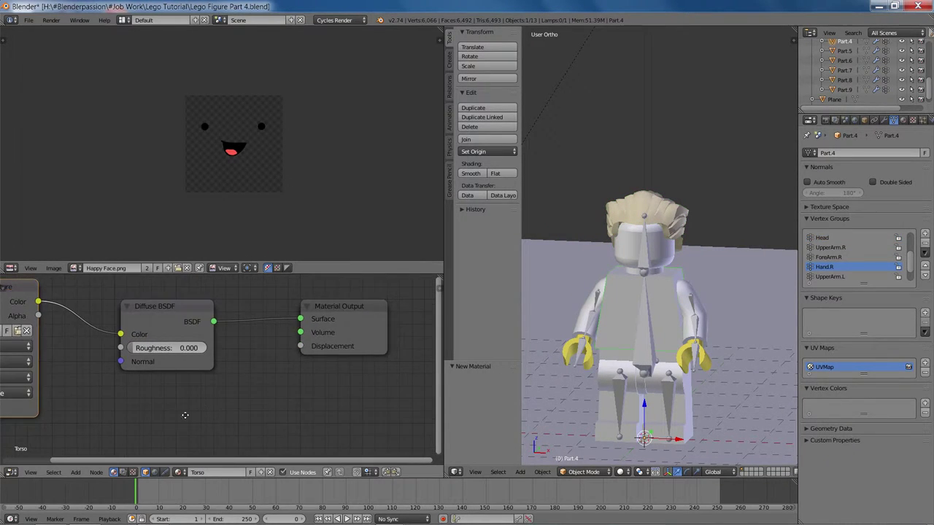
key(shift+a)
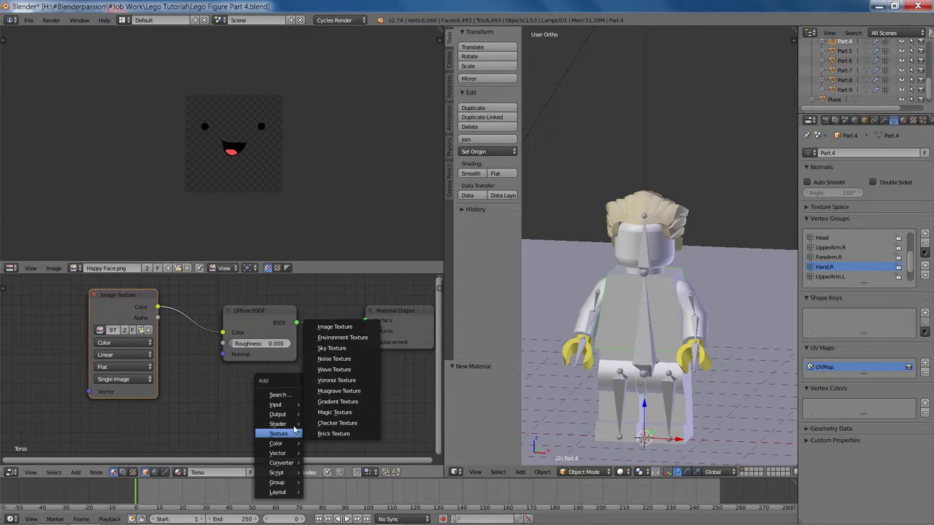
click(310, 370)
click(333, 316)
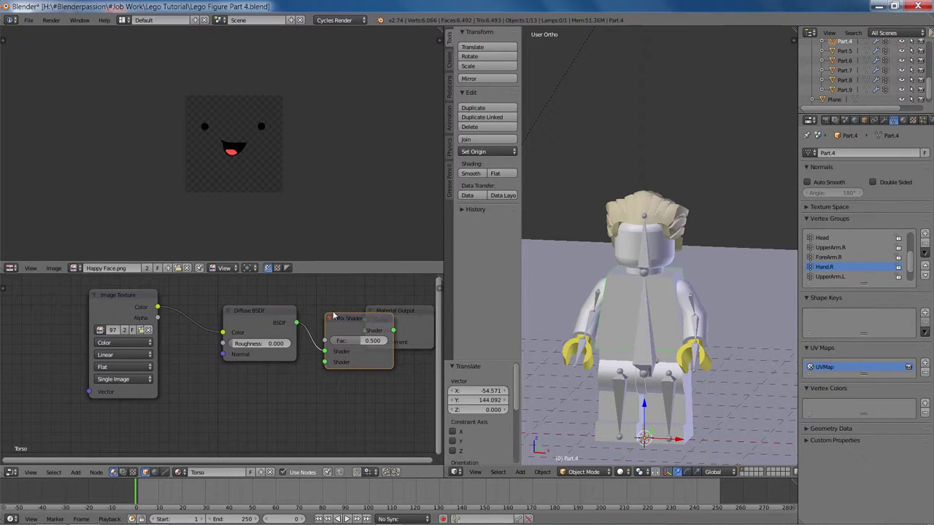
right_click(411, 316)
key(g)
click(359, 348)
Add a Glossy BSDF below the torso's Diffuse BSDF and connect it to the Mix Shader's second shader input.
key(shift+a)
mouse_move(289, 398)
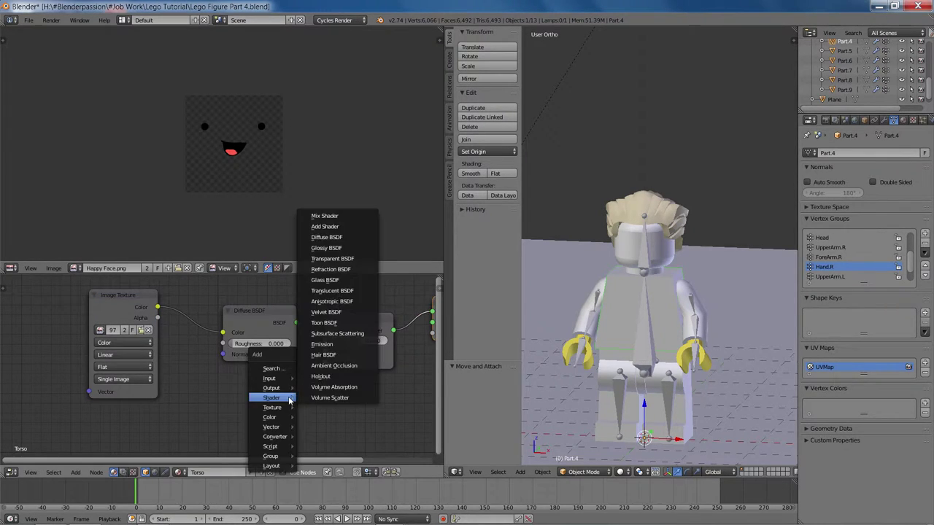
click(326, 248)
click(243, 382)
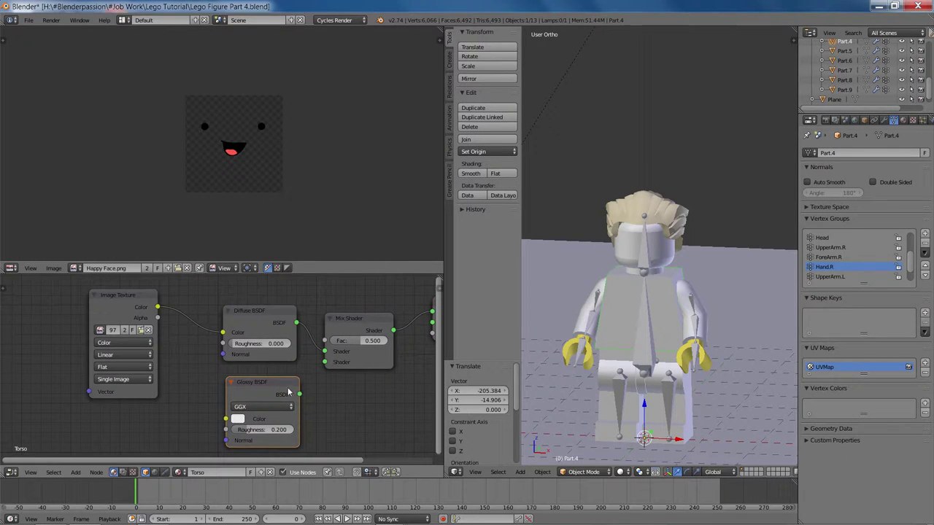
drag(299, 394, 324, 362)
Set the torso's Glossy BSDF roughness to 0.1 and its Mix Shader factor to 0.1.
click(262, 429)
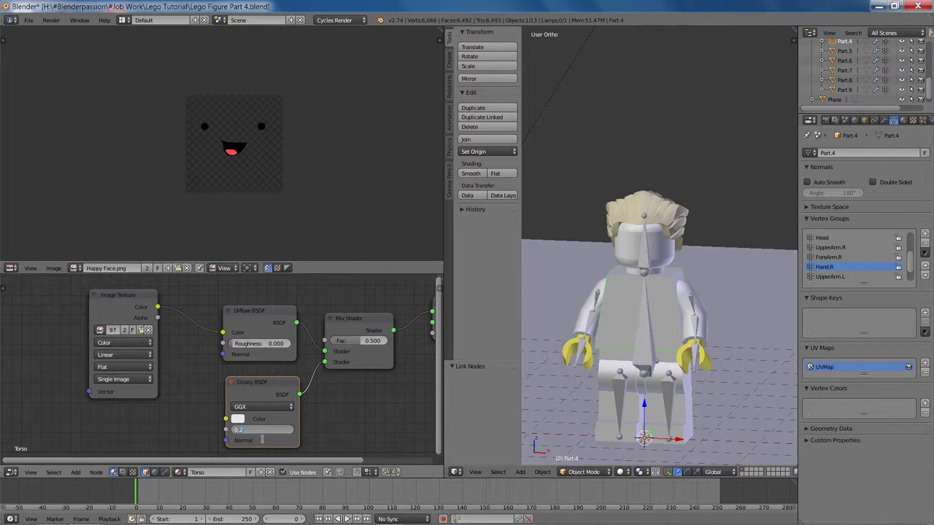
text(.1)
key(Return)
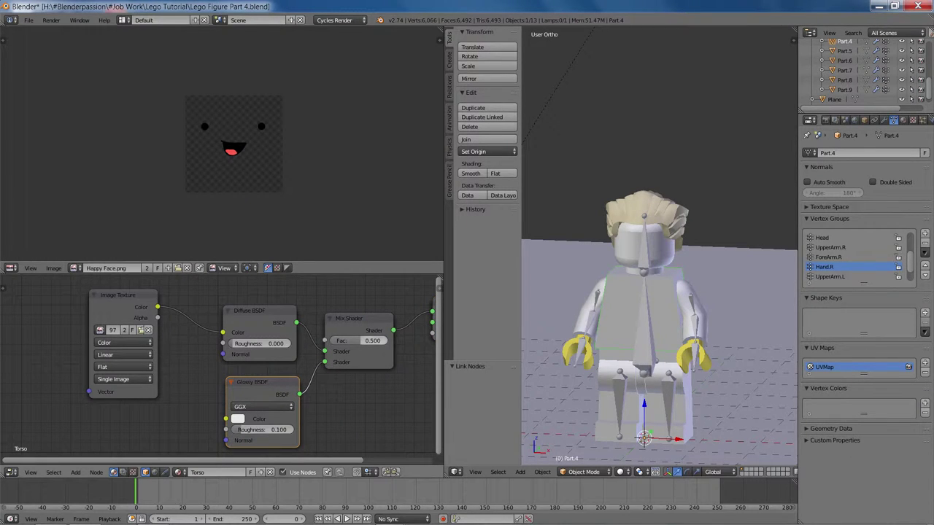
click(336, 341)
text(.1)
key(Return)
Preview the glossy torso and the whole minifigure in rendered shading, and return to solid shading.
key(KP_0)
key(shift+z)
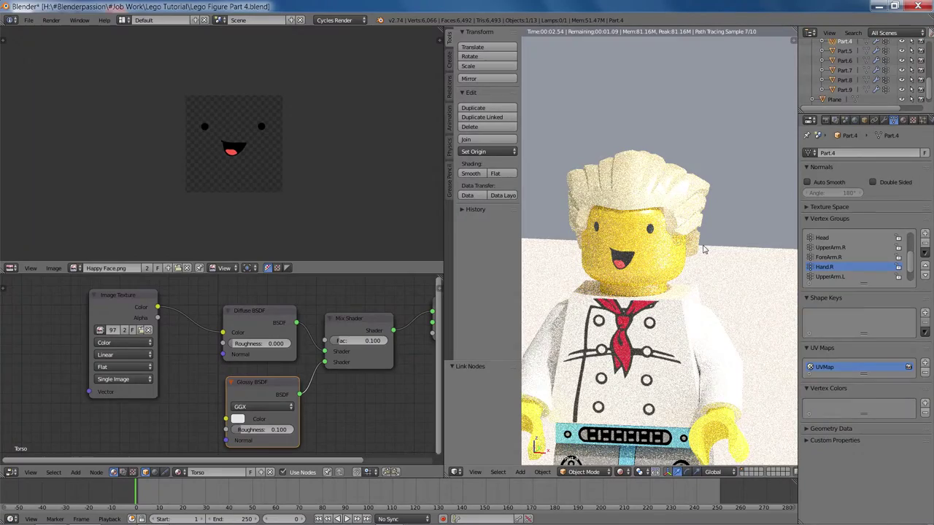
mouse_move(664, 280)
middle_down()
mouse_move(642, 283)
mouse_move(694, 272)
middle_up()
scroll(644, 283, down, 4)
key(shift+z)
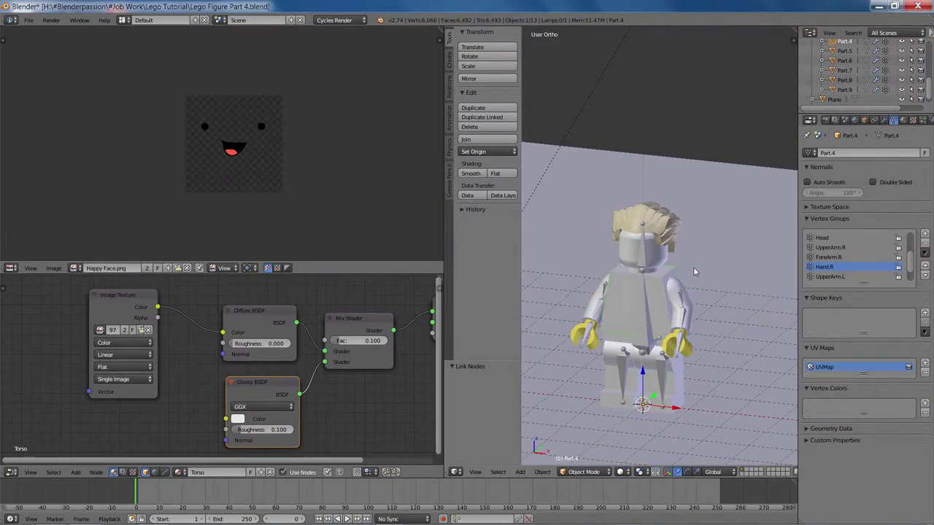